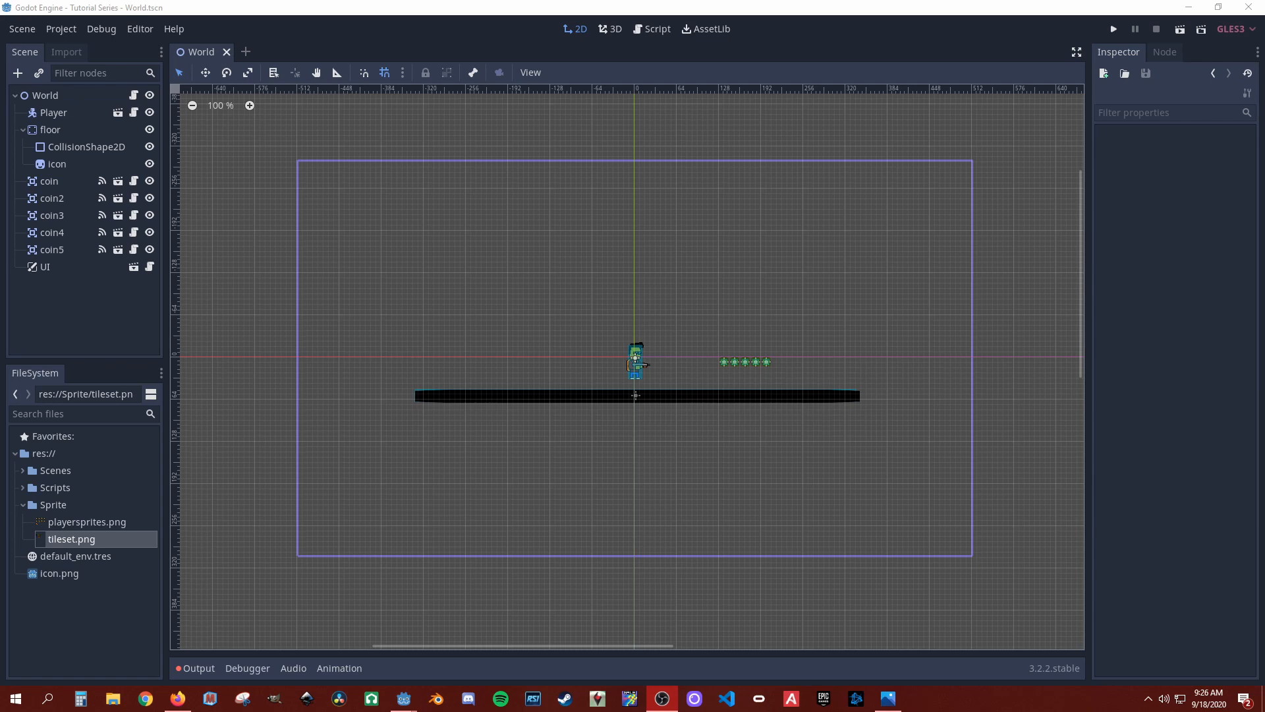
Step: Add a TileMap node as a child of the World node
{"action": "left_click", "coordinate": [56, 99]}
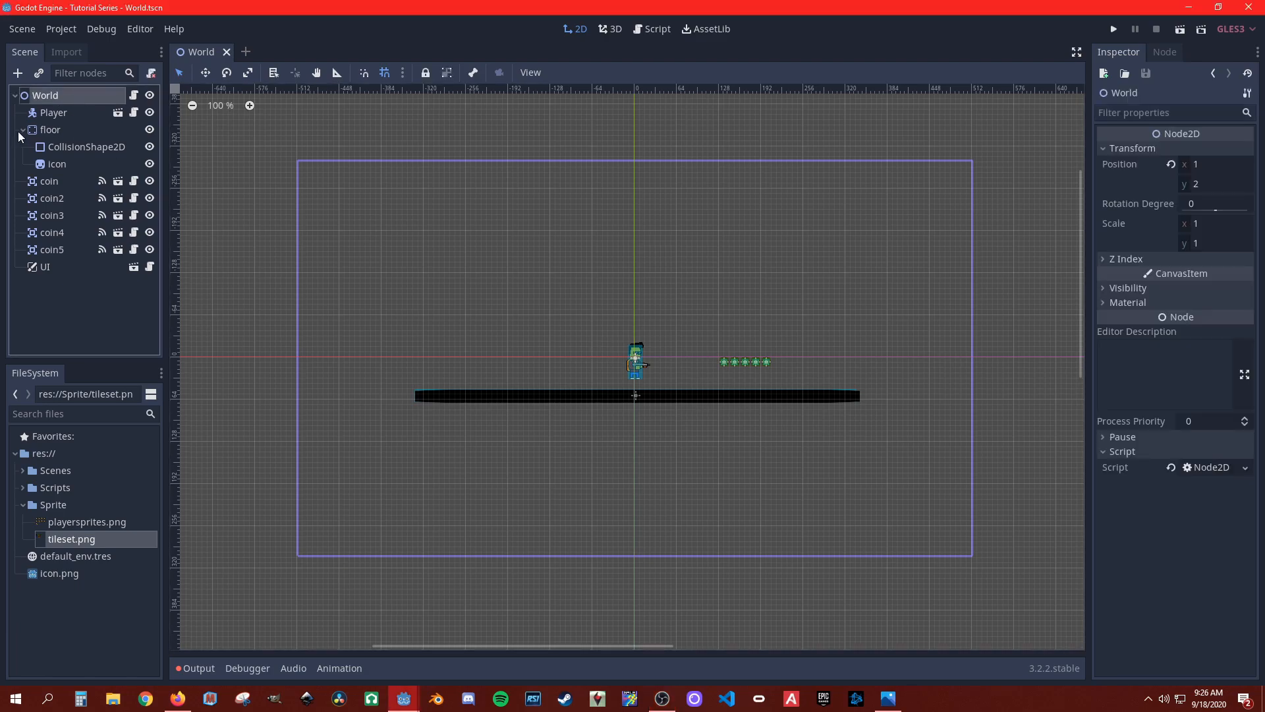
{"action": "left_click", "coordinate": [18, 73]}
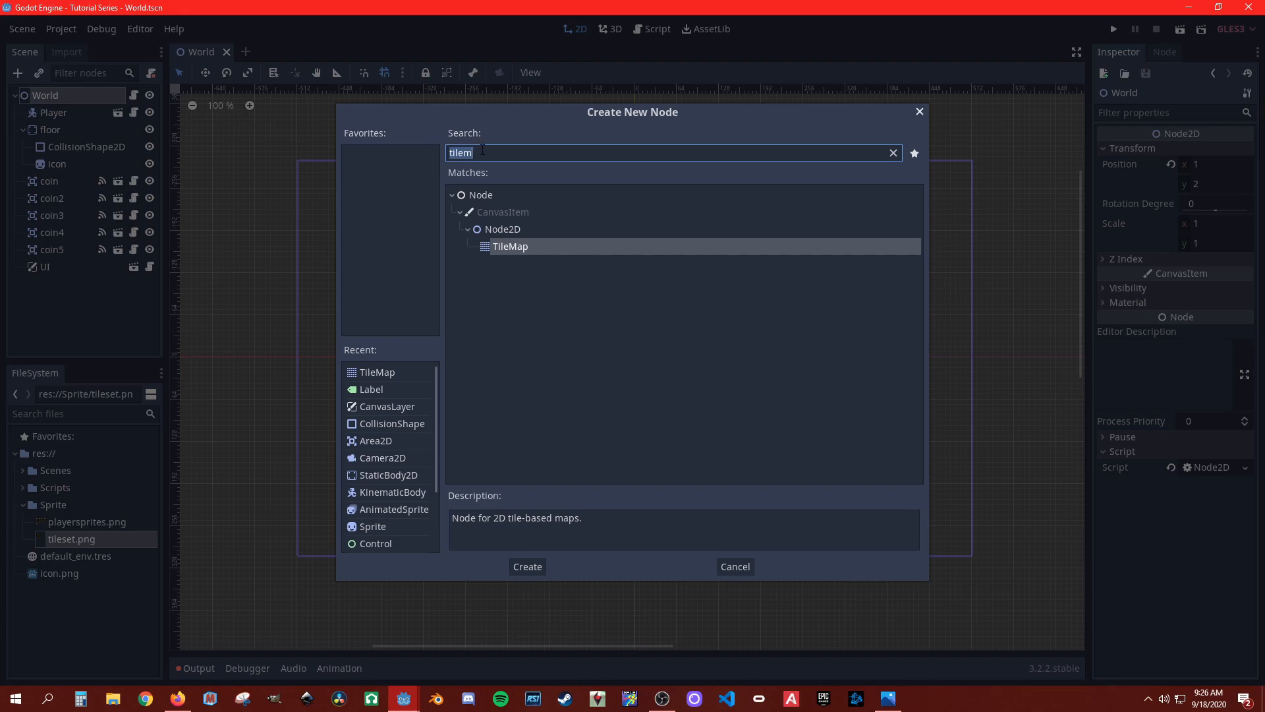
{"action": "key", "text": "BackSpace"}
{"action": "type", "text": "tile"}
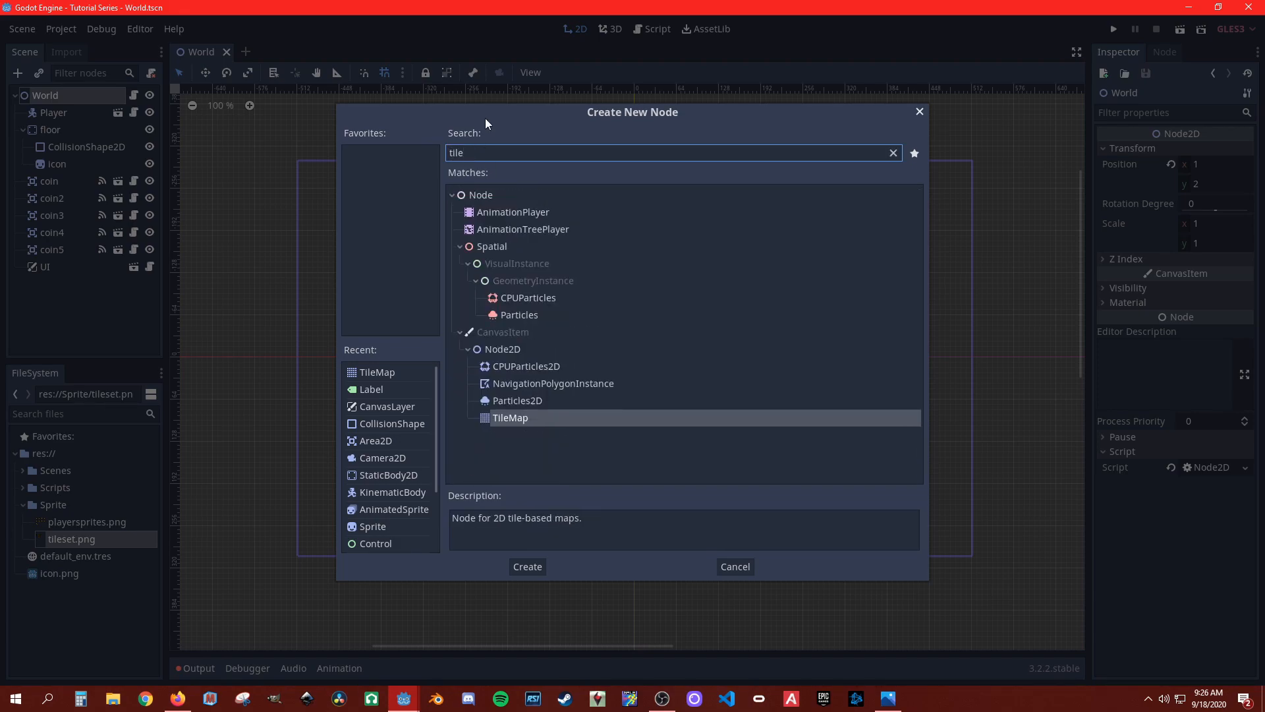
{"action": "double_click", "coordinate": [540, 420]}
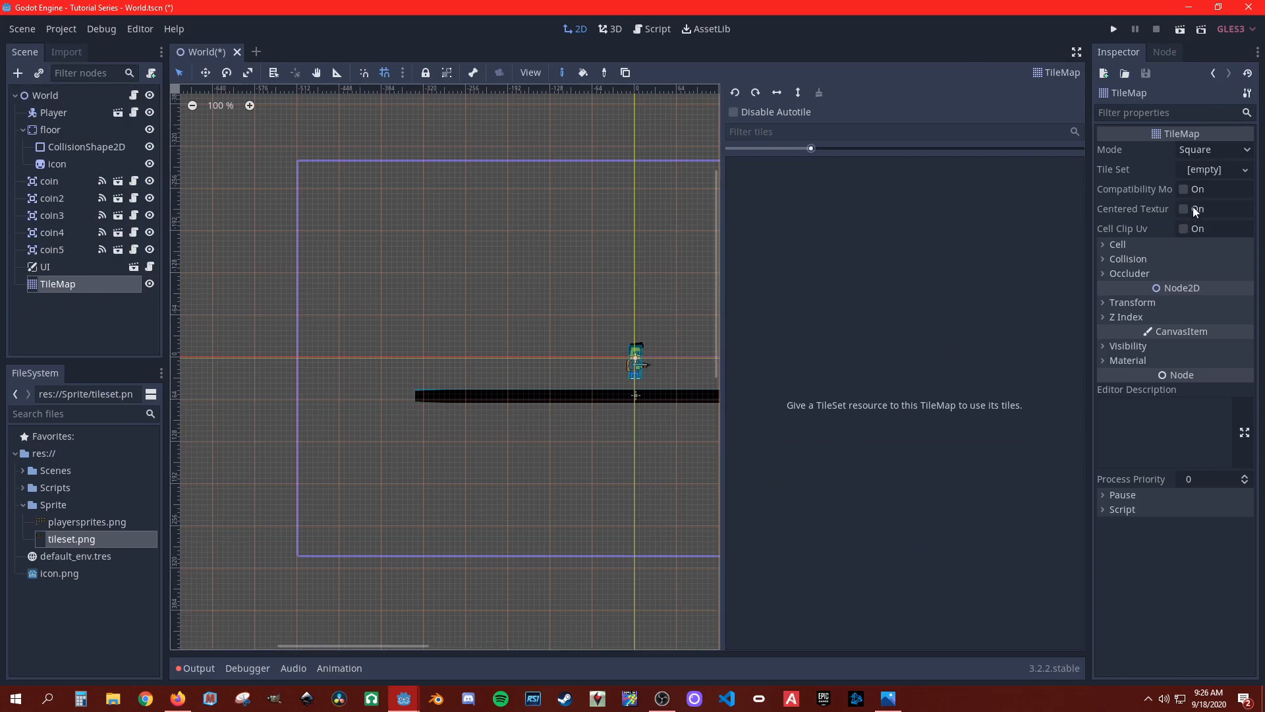
Step: Set the TileMap's cell size to 32 by 32
{"action": "left_click", "coordinate": [1112, 248]}
{"action": "double_click", "coordinate": [1210, 259]}
{"action": "mouse_move", "coordinate": [1203, 261]}
{"action": "left_mouse_down"}
{"action": "mouse_move", "coordinate": [1137, 262]}
{"action": "mouse_move", "coordinate": [1214, 277]}
{"action": "left_mouse_up"}
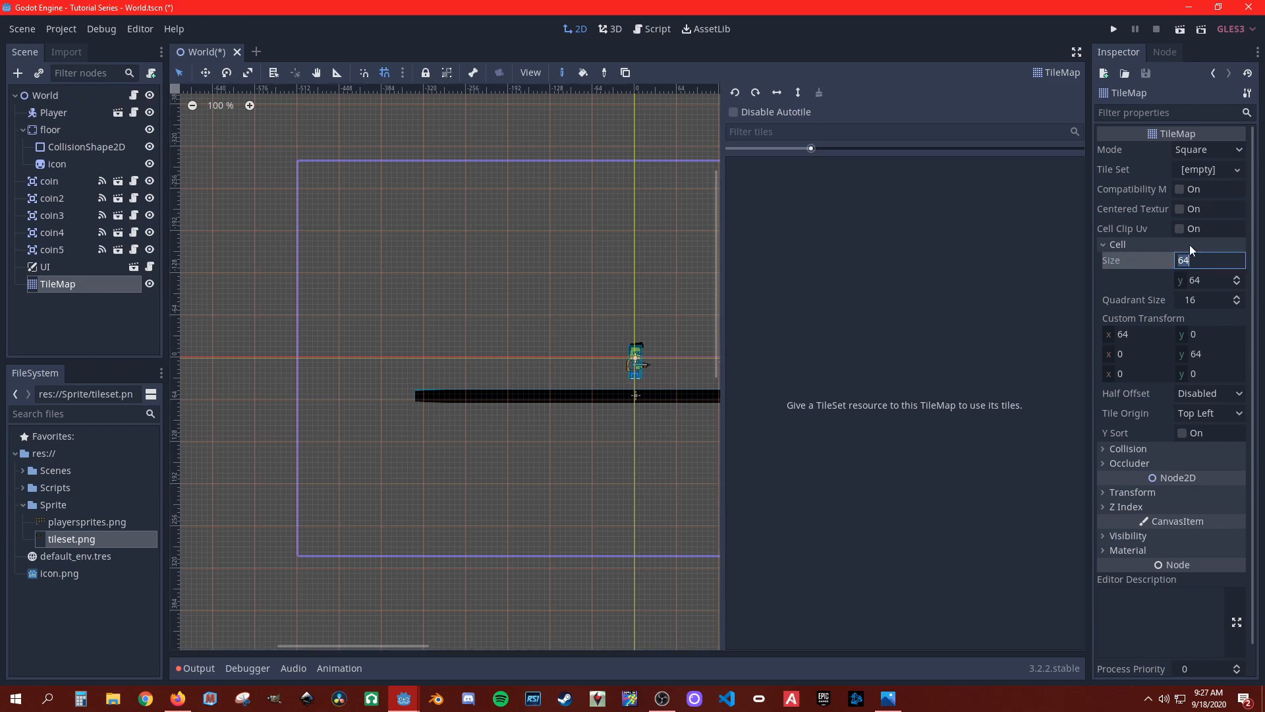
{"action": "type", "text": "32"}
{"action": "left_click", "coordinate": [1209, 282]}
{"action": "left_click", "coordinate": [1209, 283]}
{"action": "type", "text": "32"}
{"action": "key", "text": "Return"}
Step: Create a new TileSet resource for the TileMap and open it for editing
{"action": "left_click", "coordinate": [1208, 170]}
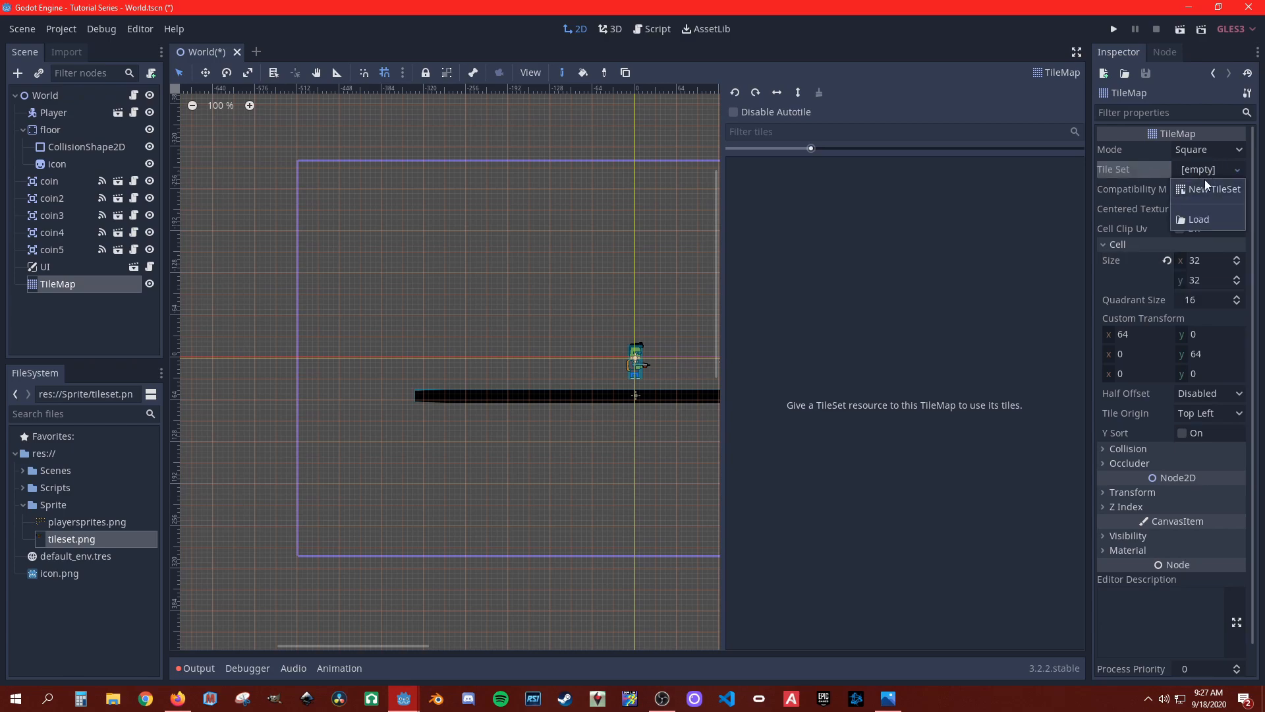
{"action": "left_click", "coordinate": [1216, 191]}
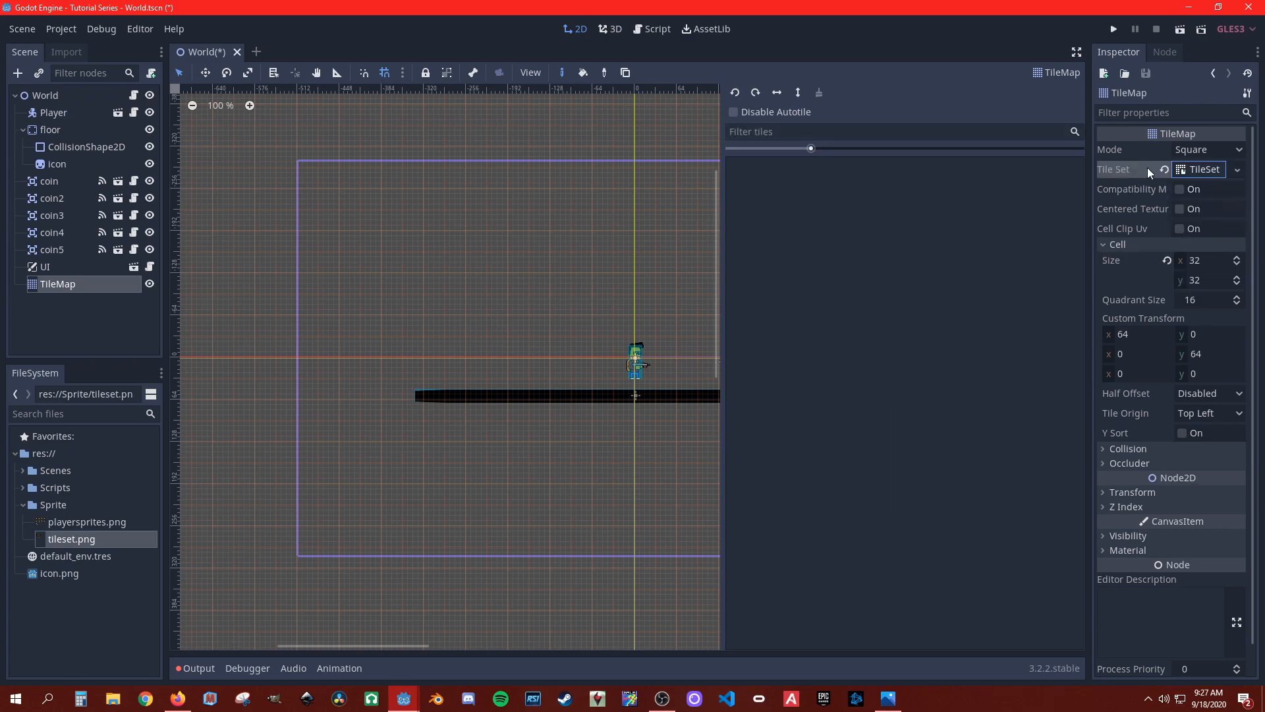
{"action": "left_click", "coordinate": [1194, 170]}
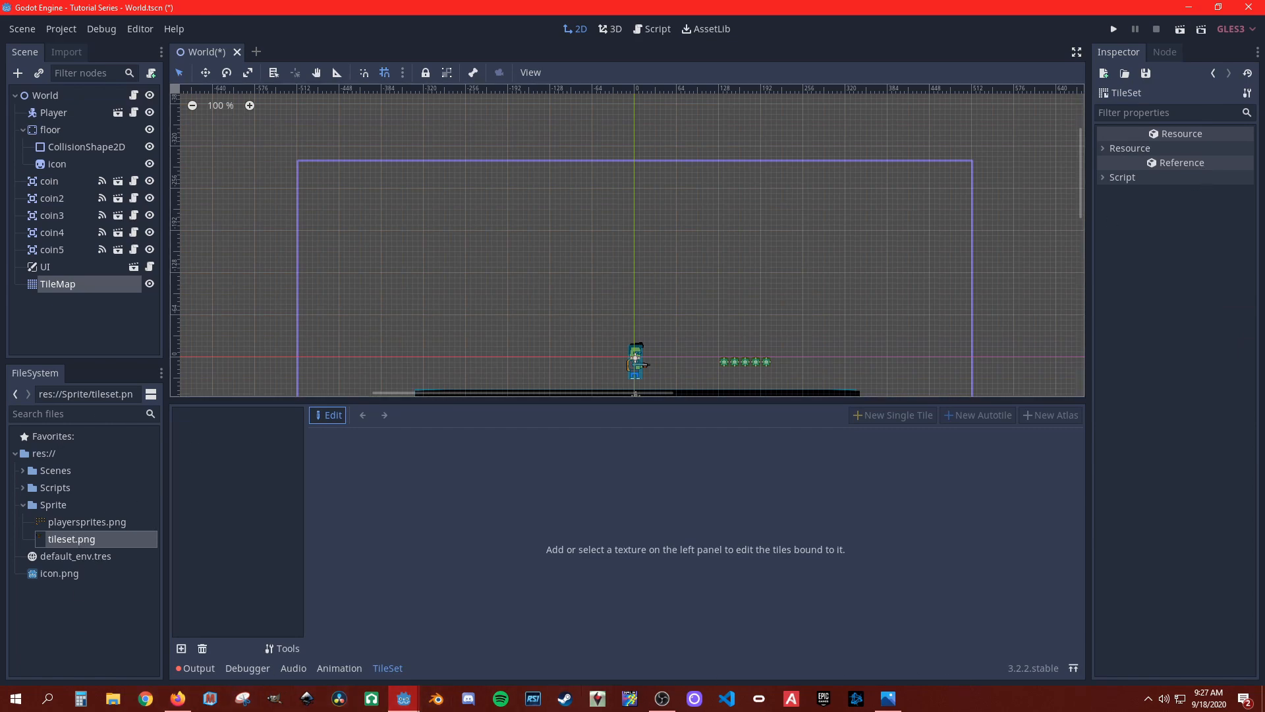
Step: Examine the tileset.png sprite sheet in the Photos viewer, close it and return to the Godot editor
{"action": "left_click", "coordinate": [900, 707]}
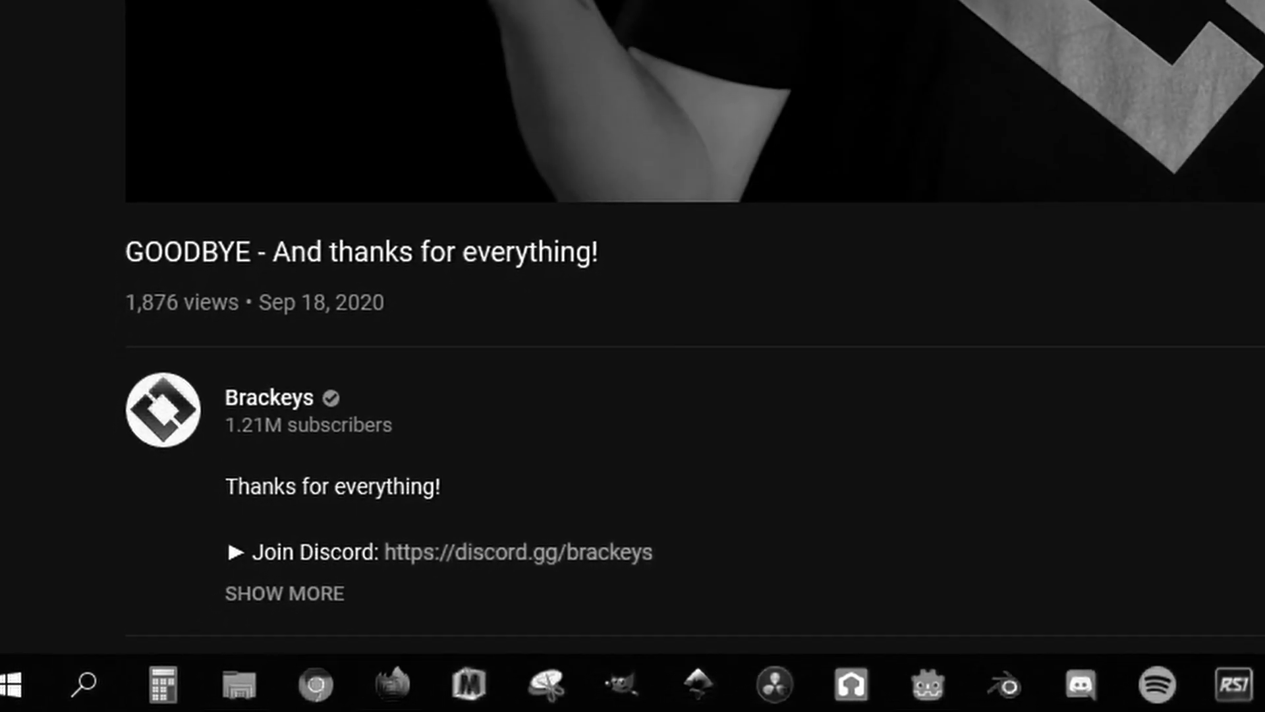
{"action": "scroll", "coordinate": [696, 316], "scroll_direction": "up", "scroll_amount": 1}
{"action": "scroll", "coordinate": [696, 316], "scroll_direction": "up", "scroll_amount": 2}
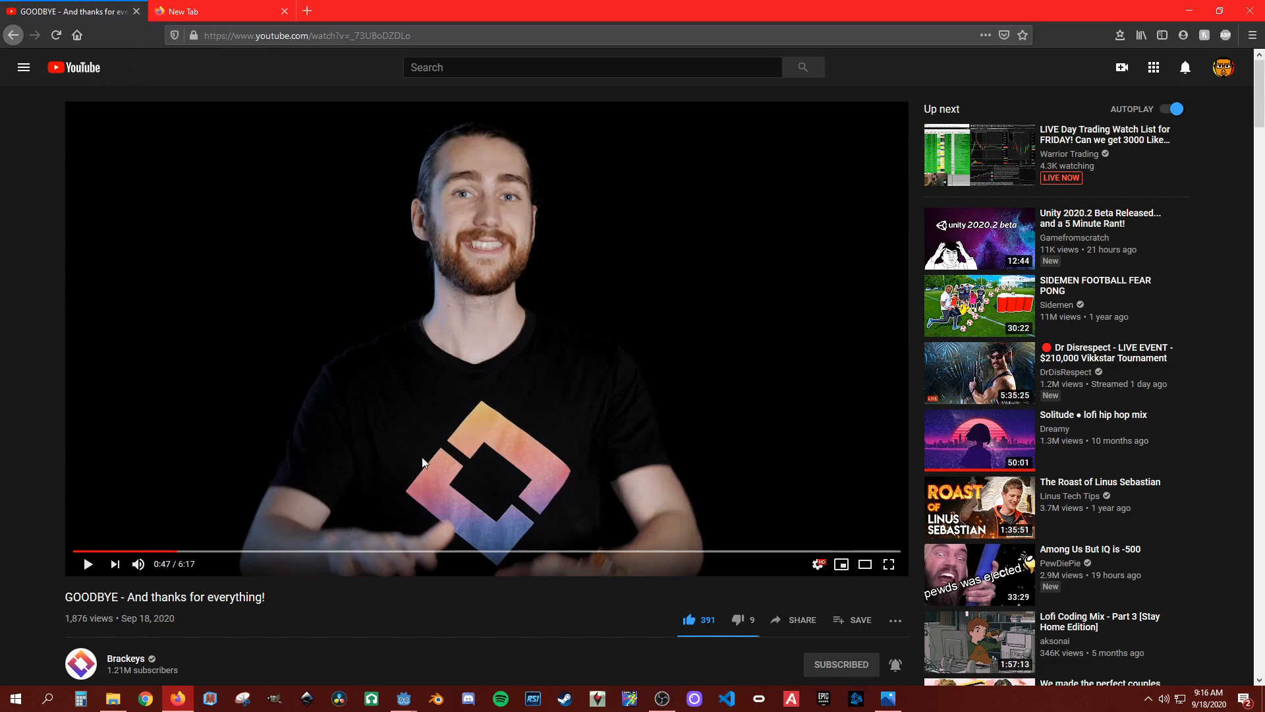
{"action": "left_click", "coordinate": [404, 698]}
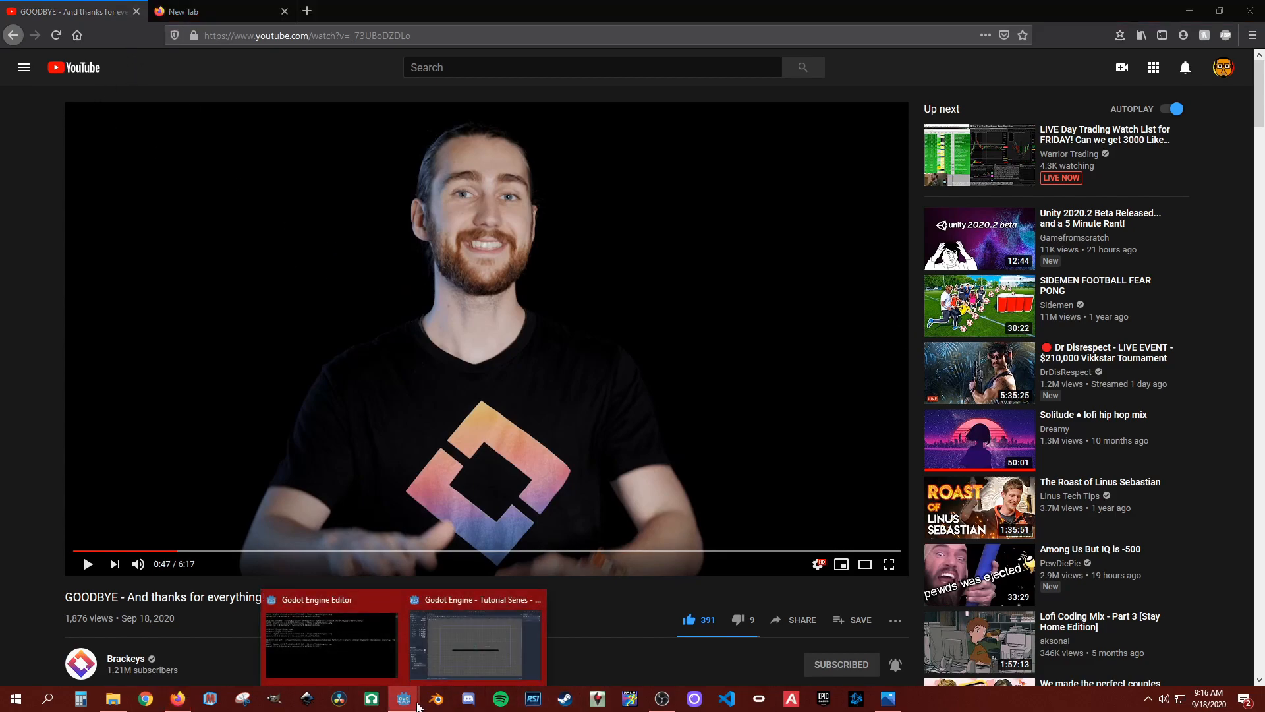
{"action": "left_click", "coordinate": [448, 634]}
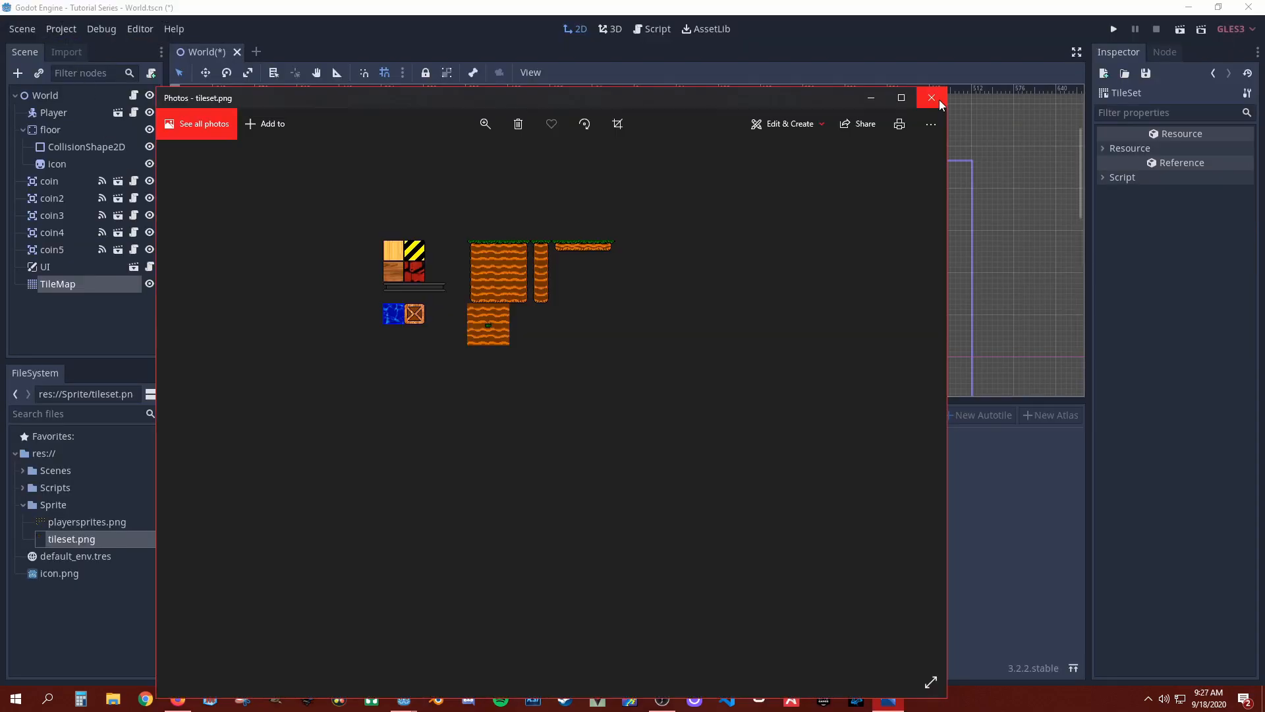
{"action": "left_click", "coordinate": [939, 100]}
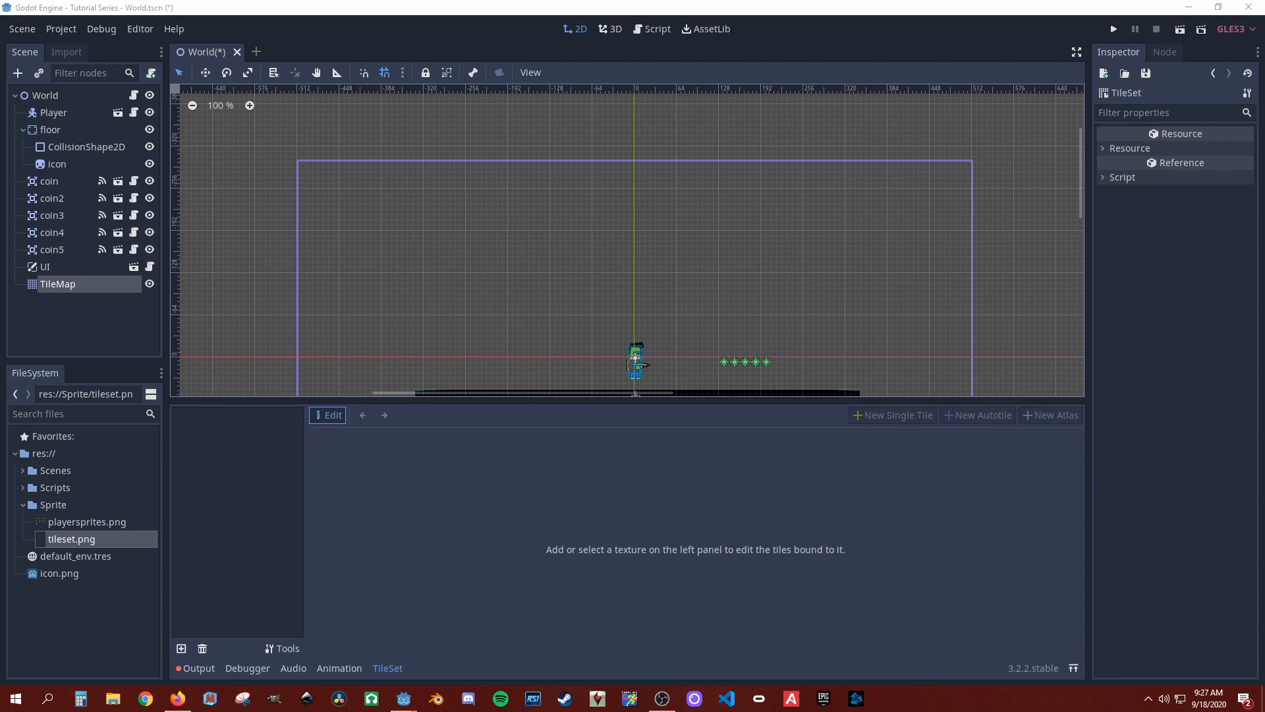
Step: Add tileset.png from the Sprite folder to the TileSet as a texture
{"action": "left_click_drag", "start_coordinate": [61, 540], "coordinate": [244, 448]}
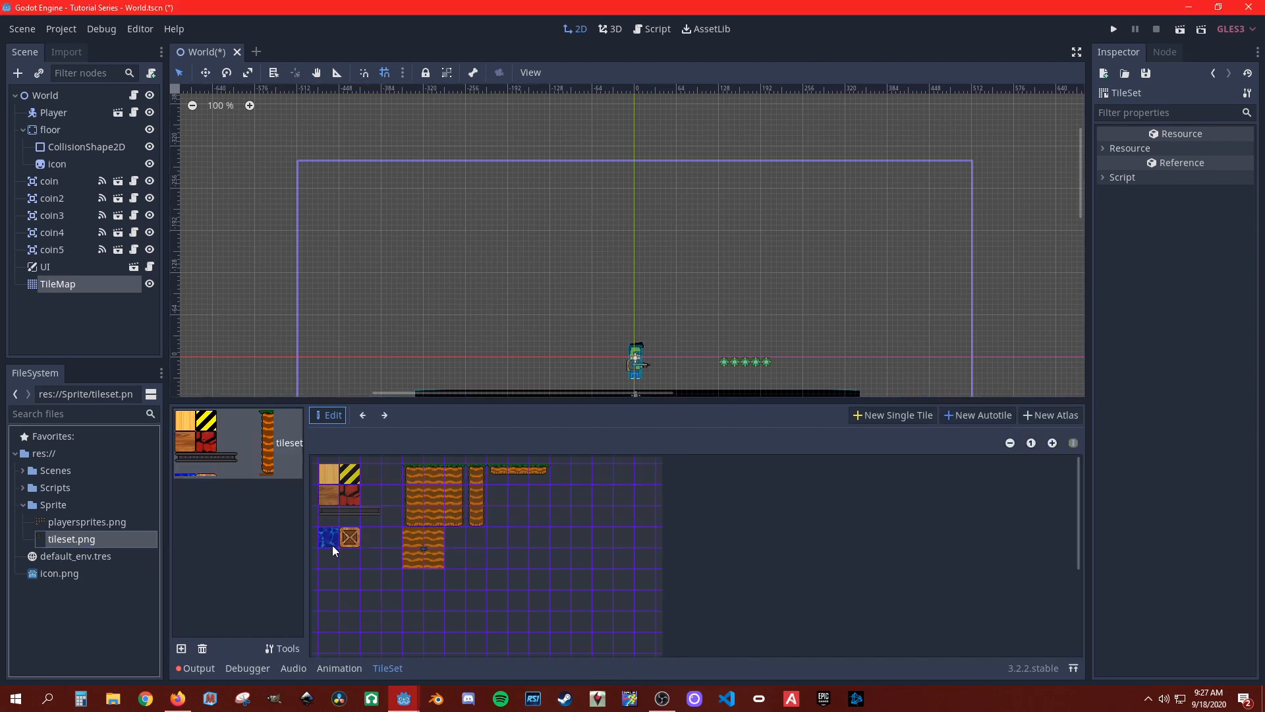
{"action": "left_click", "coordinate": [182, 649]}
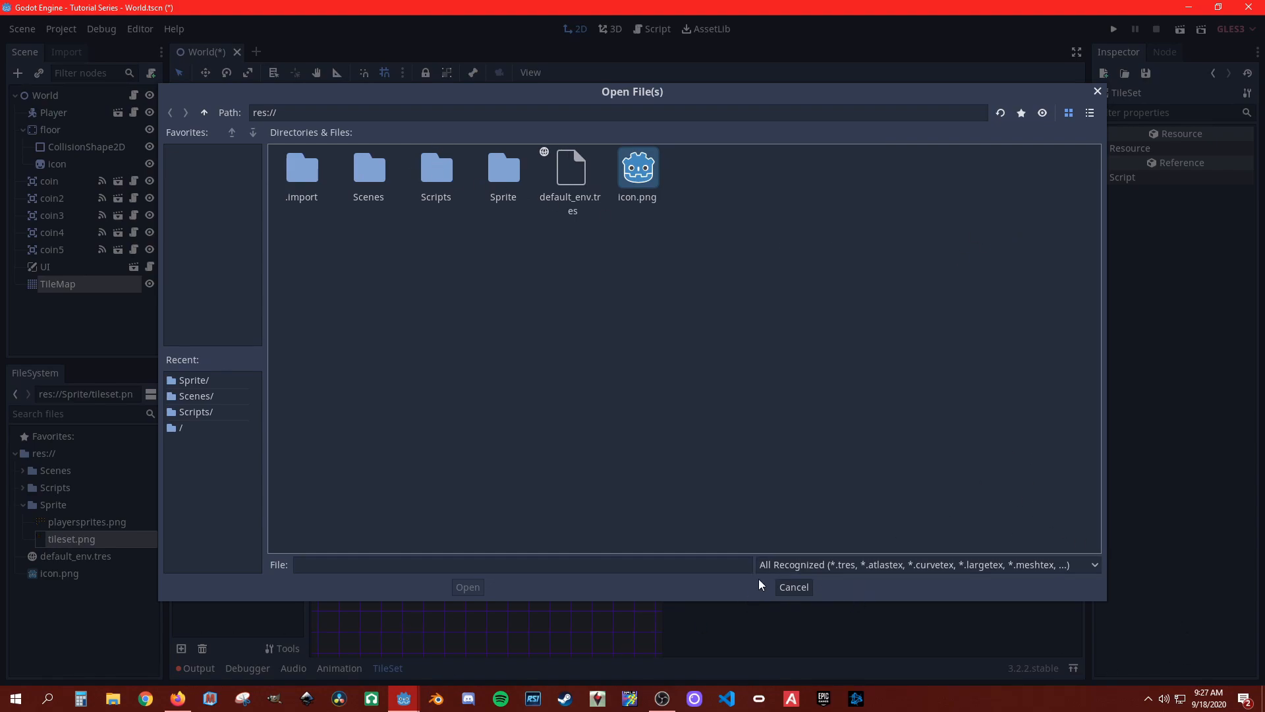
{"action": "left_click", "coordinate": [794, 587]}
{"action": "left_click", "coordinate": [155, 436]}
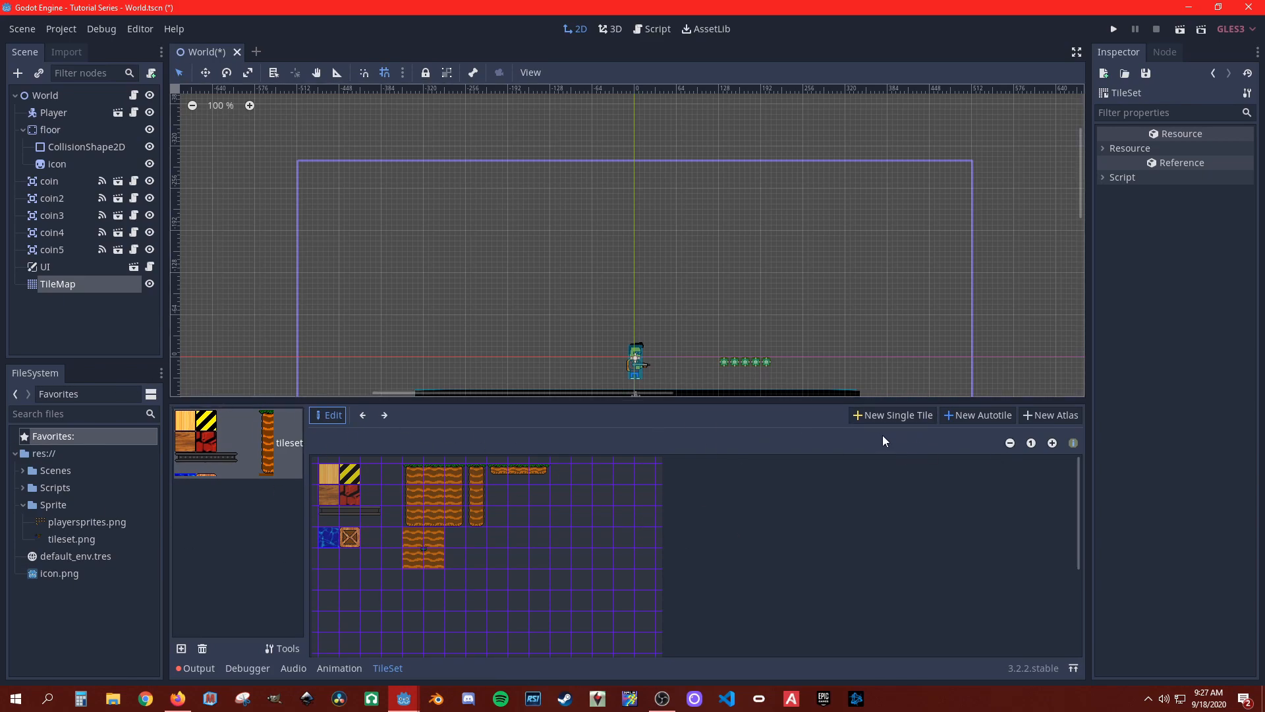
Step: Create a single tile from the light wood square of the tileset texture and name it wood
{"action": "left_click", "coordinate": [896, 417]}
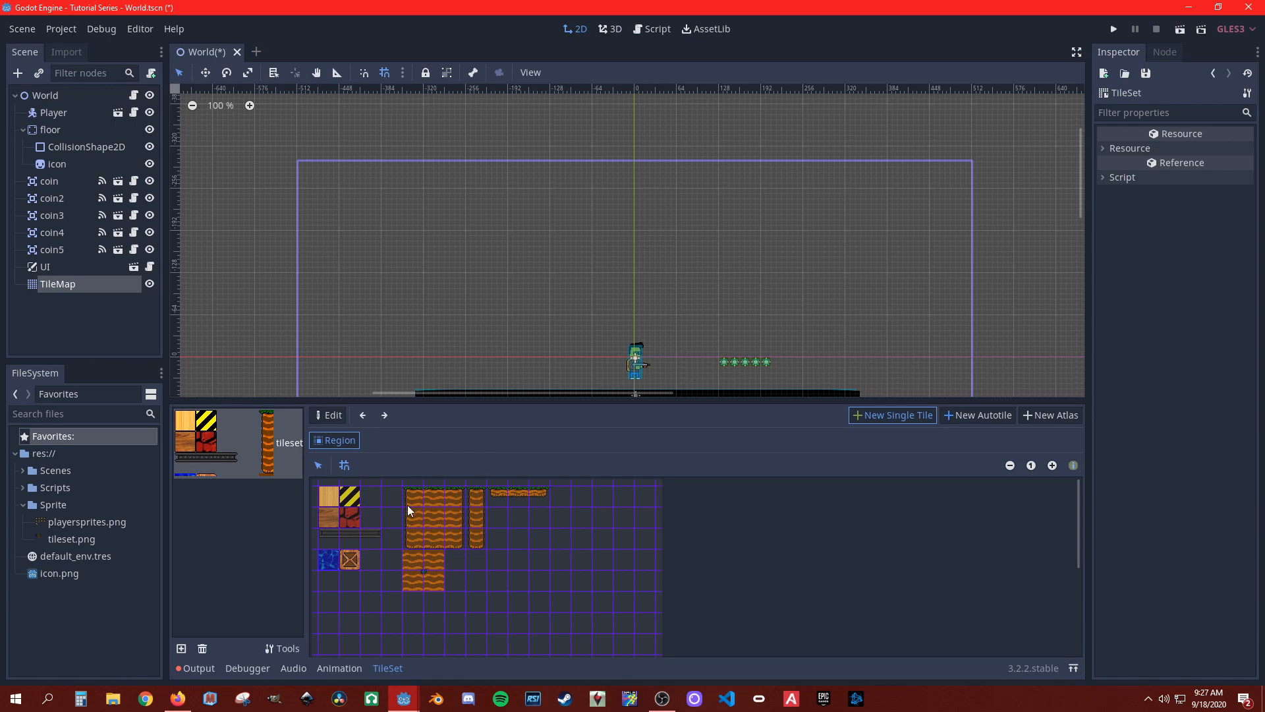
{"action": "left_click", "coordinate": [329, 494]}
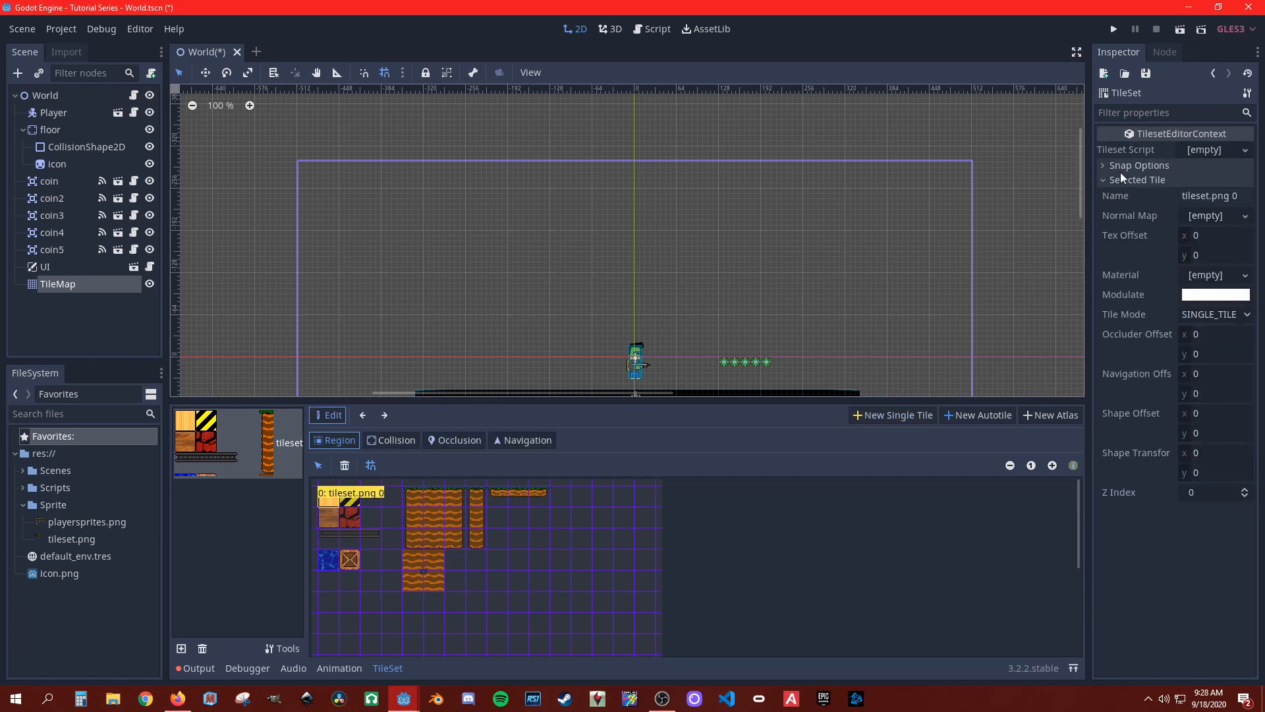
{"action": "left_click_drag", "start_coordinate": [1243, 196], "coordinate": [1177, 198]}
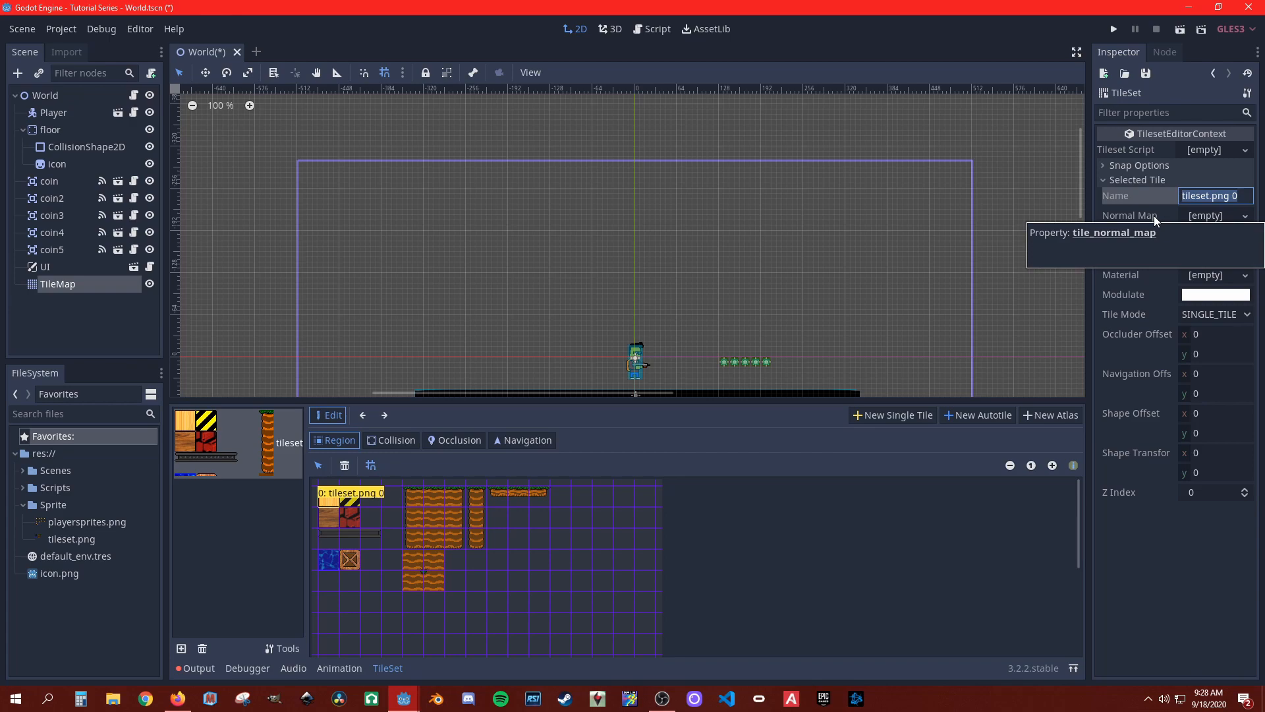
{"action": "type", "text": "wood"}
{"action": "key", "text": "Return"}
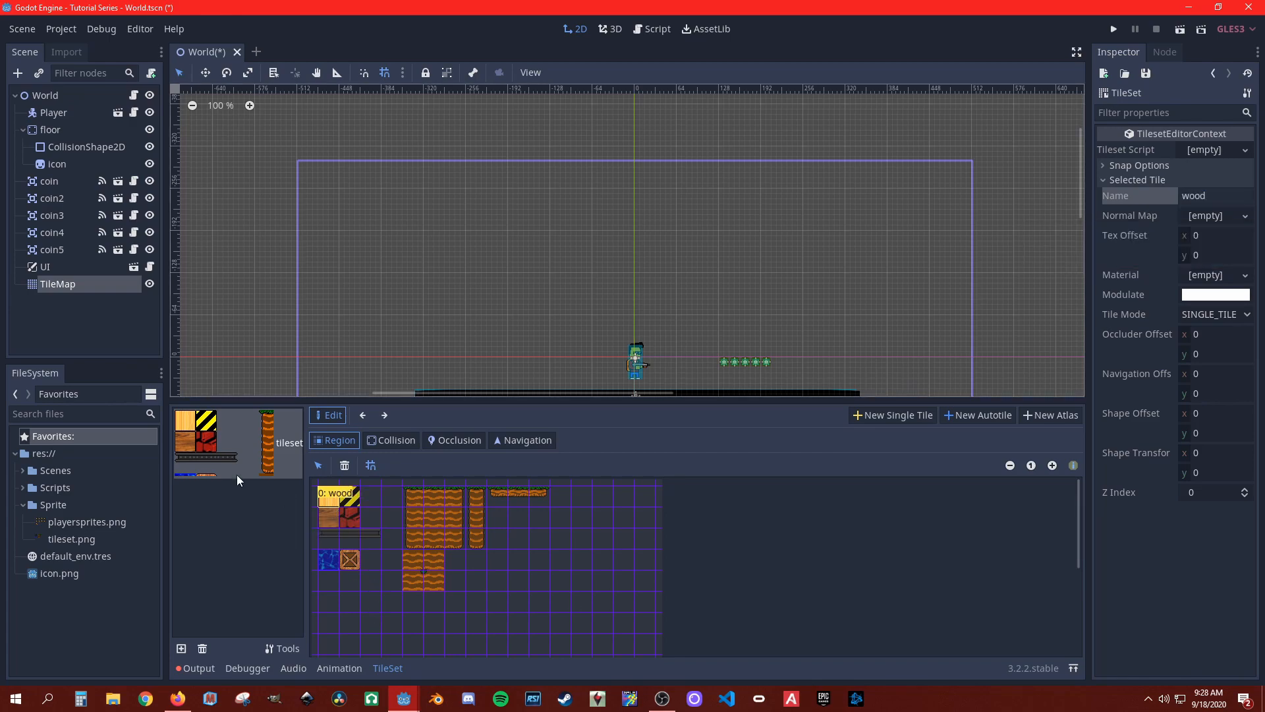
Step: Paint a rough smiley face with the wood tile on the TileMap
{"action": "left_click", "coordinate": [72, 288]}
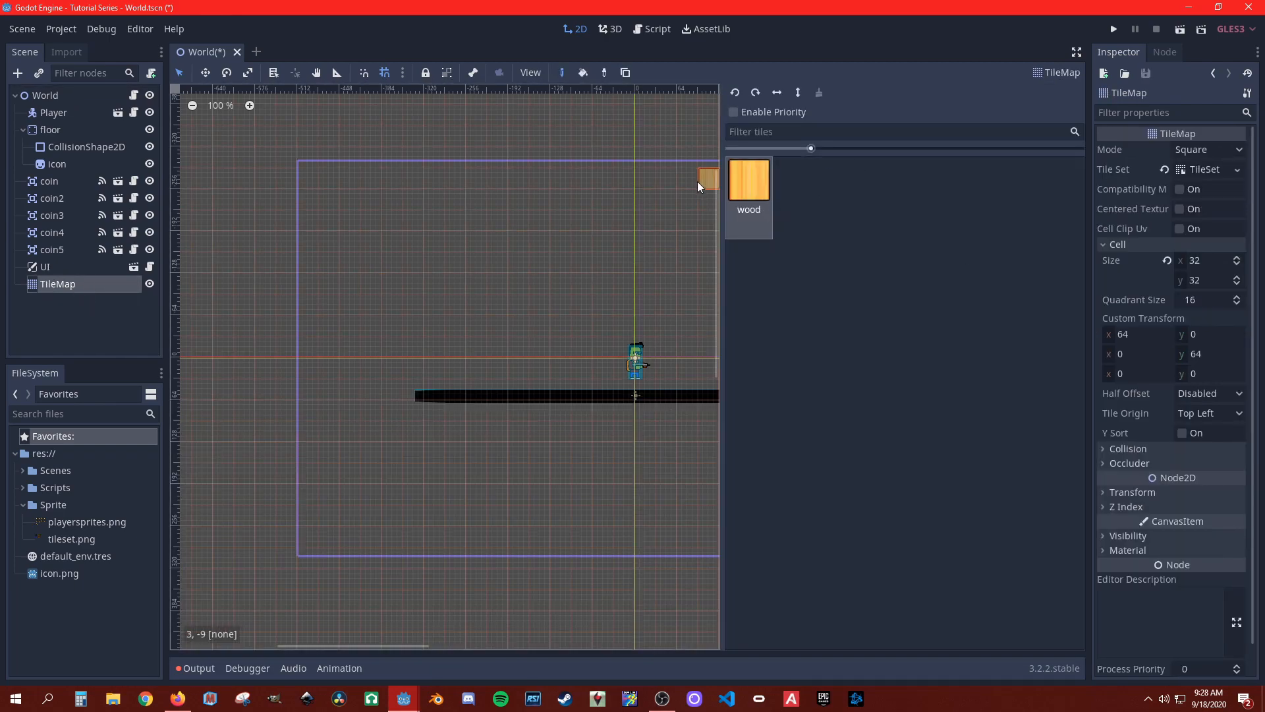
{"action": "left_click", "coordinate": [491, 348]}
{"action": "left_click", "coordinate": [498, 284]}
{"action": "left_click", "coordinate": [414, 284]}
{"action": "mouse_move", "coordinate": [414, 410]}
{"action": "left_mouse_down"}
{"action": "mouse_move", "coordinate": [525, 402]}
{"action": "mouse_move", "coordinate": [393, 179]}
{"action": "mouse_move", "coordinate": [543, 398]}
{"action": "mouse_move", "coordinate": [327, 239]}
{"action": "mouse_move", "coordinate": [413, 285]}
{"action": "mouse_move", "coordinate": [398, 243]}
{"action": "left_mouse_up"}
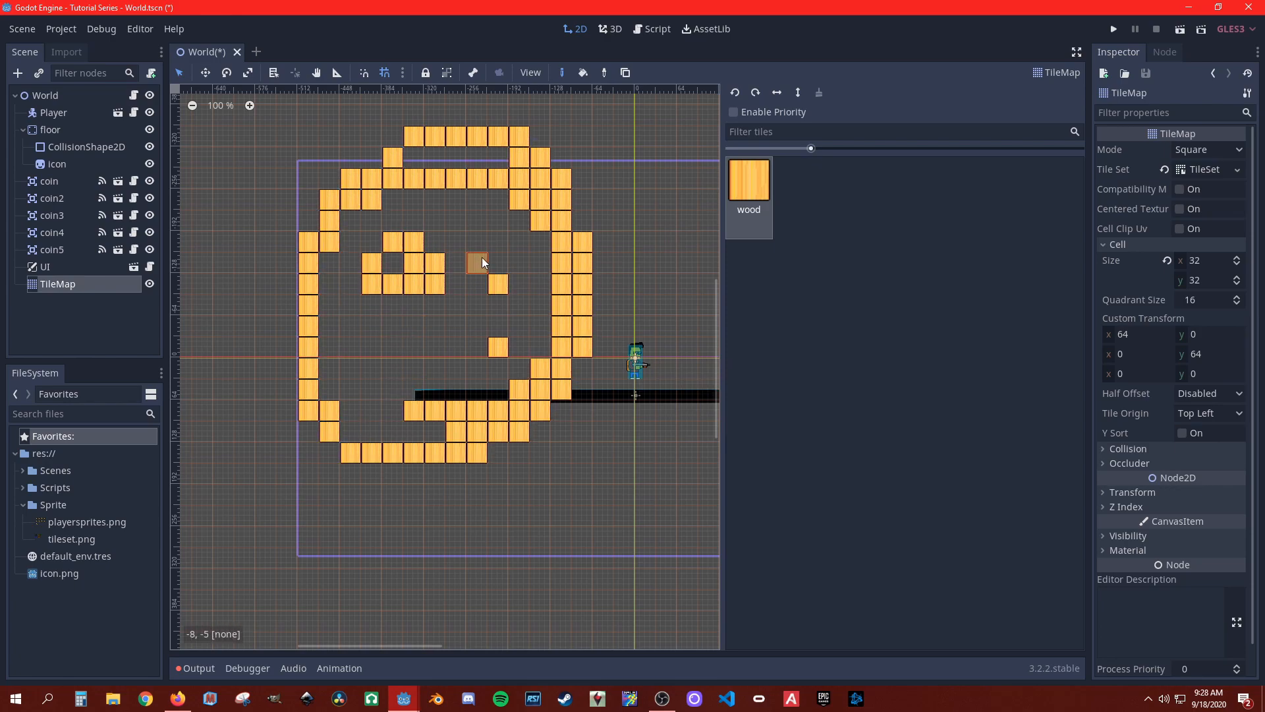
{"action": "left_click_drag", "start_coordinate": [481, 259], "coordinate": [520, 243]}
{"action": "left_click_drag", "start_coordinate": [373, 346], "coordinate": [473, 345]}
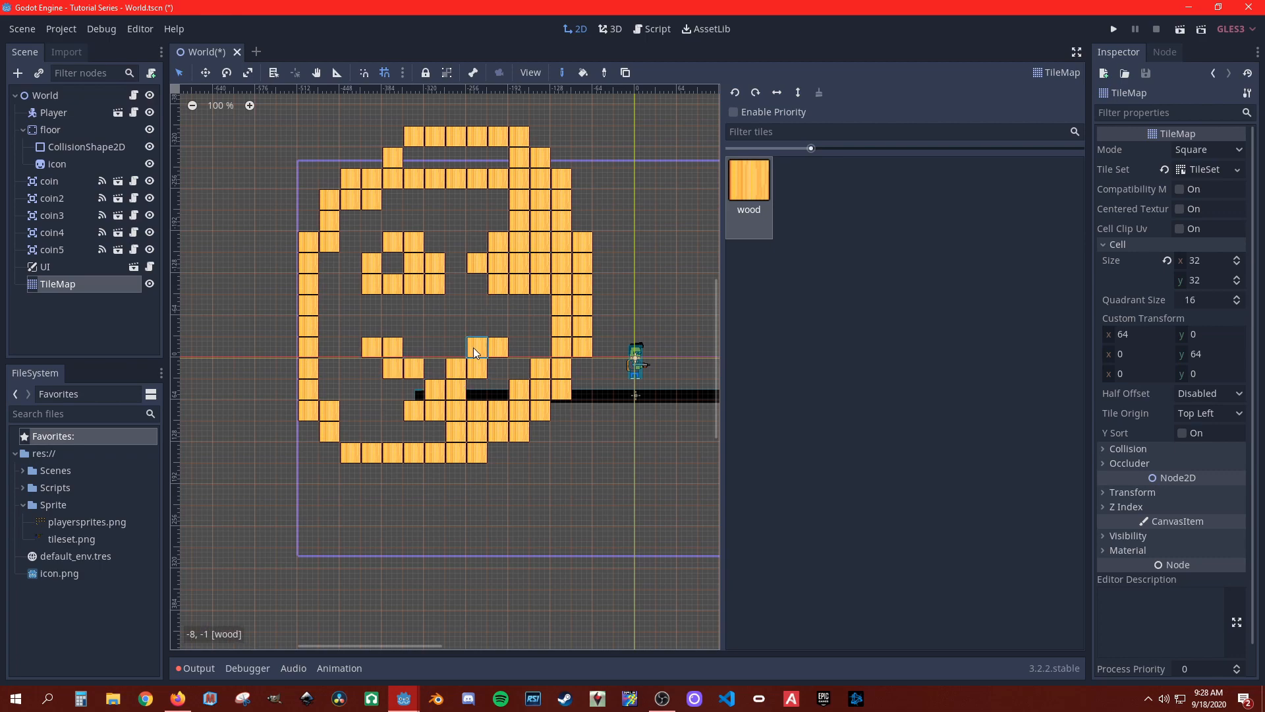
Step: Erase all the painted wood tiles from the TileMap
{"action": "mouse_move", "coordinate": [406, 416]}
{"action": "right_mouse_down"}
{"action": "mouse_move", "coordinate": [503, 398]}
{"action": "mouse_move", "coordinate": [435, 427]}
{"action": "right_mouse_up"}
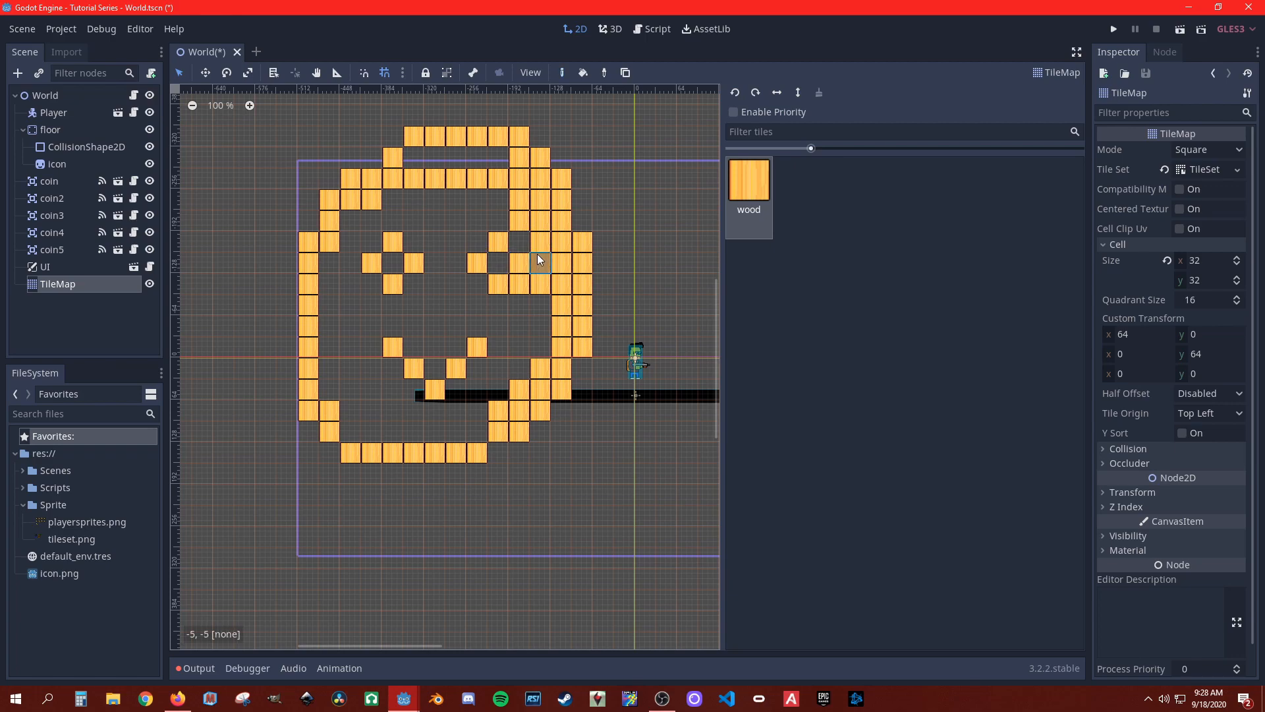
{"action": "right_click", "coordinate": [533, 232]}
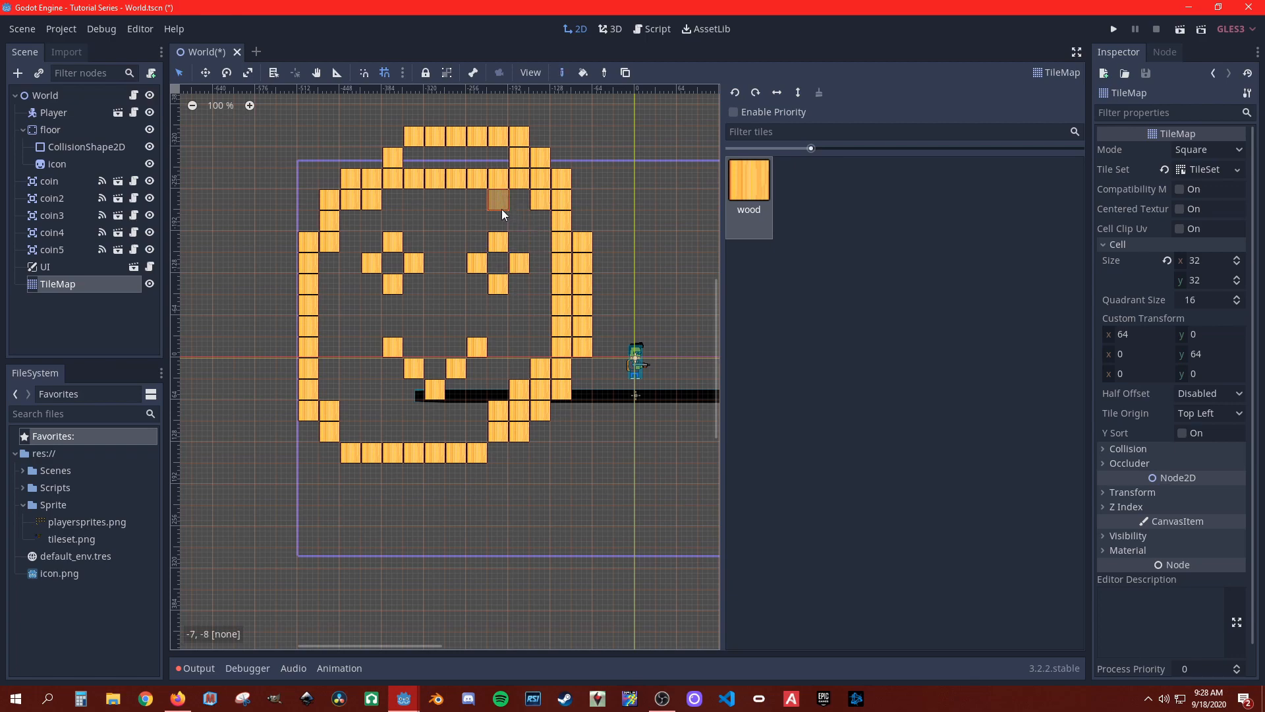
{"action": "right_click_drag", "start_coordinate": [415, 173], "coordinate": [520, 179]}
{"action": "mouse_move", "coordinate": [438, 224]}
{"action": "right_mouse_down"}
{"action": "mouse_move", "coordinate": [421, 413]}
{"action": "mouse_move", "coordinate": [345, 141]}
{"action": "mouse_move", "coordinate": [481, 197]}
{"action": "mouse_move", "coordinate": [519, 188]}
{"action": "mouse_move", "coordinate": [461, 315]}
{"action": "mouse_move", "coordinate": [419, 208]}
{"action": "mouse_move", "coordinate": [306, 234]}
{"action": "mouse_move", "coordinate": [603, 294]}
{"action": "mouse_move", "coordinate": [673, 235]}
{"action": "mouse_move", "coordinate": [554, 271]}
{"action": "mouse_move", "coordinate": [428, 419]}
{"action": "mouse_move", "coordinate": [512, 451]}
{"action": "right_mouse_up"}
{"action": "mouse_move", "coordinate": [540, 372]}
{"action": "right_mouse_down"}
{"action": "mouse_move", "coordinate": [415, 437]}
{"action": "mouse_move", "coordinate": [398, 458]}
{"action": "mouse_move", "coordinate": [317, 457]}
{"action": "right_mouse_up"}
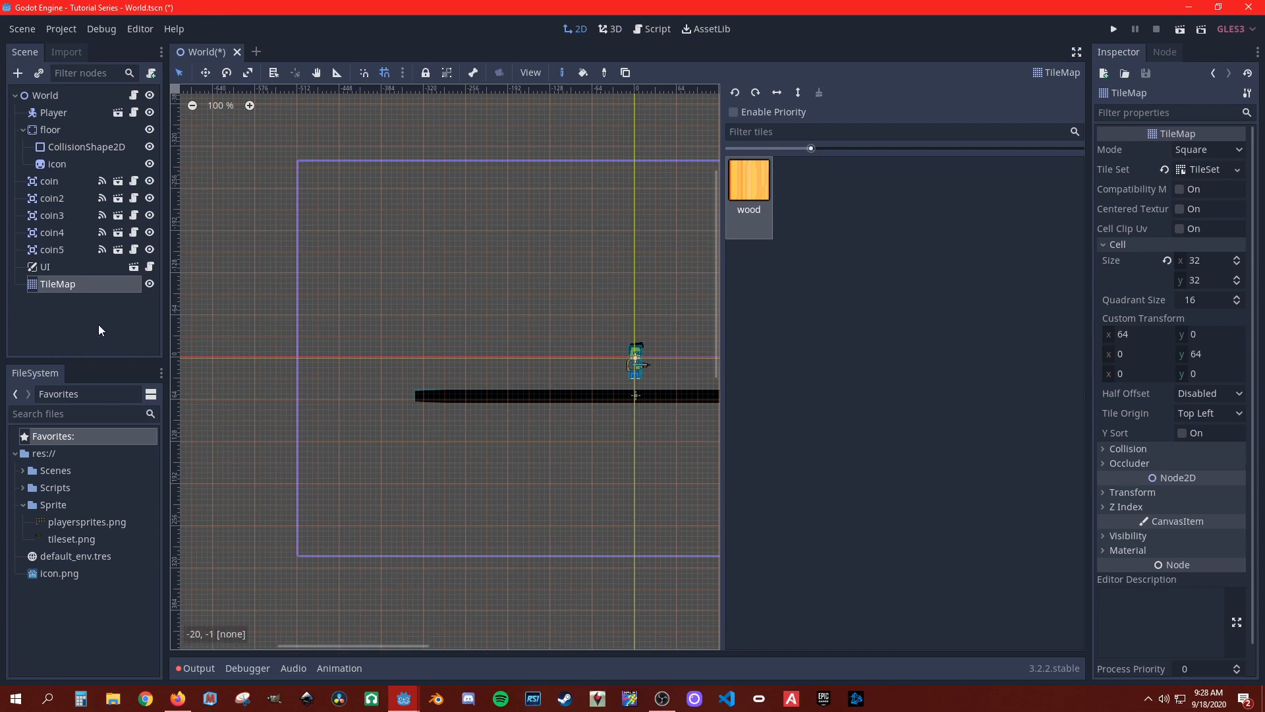
Step: Create an atlas in the TileSet with a region spanning all the sprites of the tileset texture
{"action": "left_click", "coordinate": [1210, 171]}
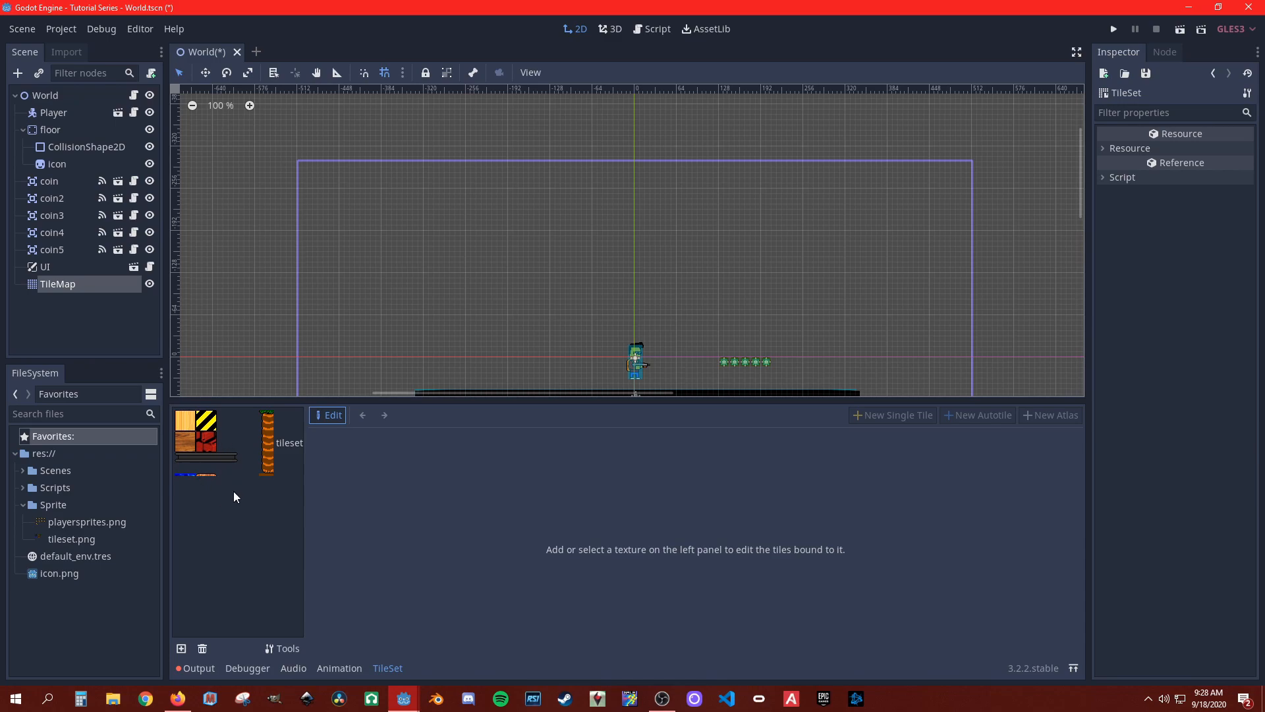
{"action": "left_click", "coordinate": [239, 456]}
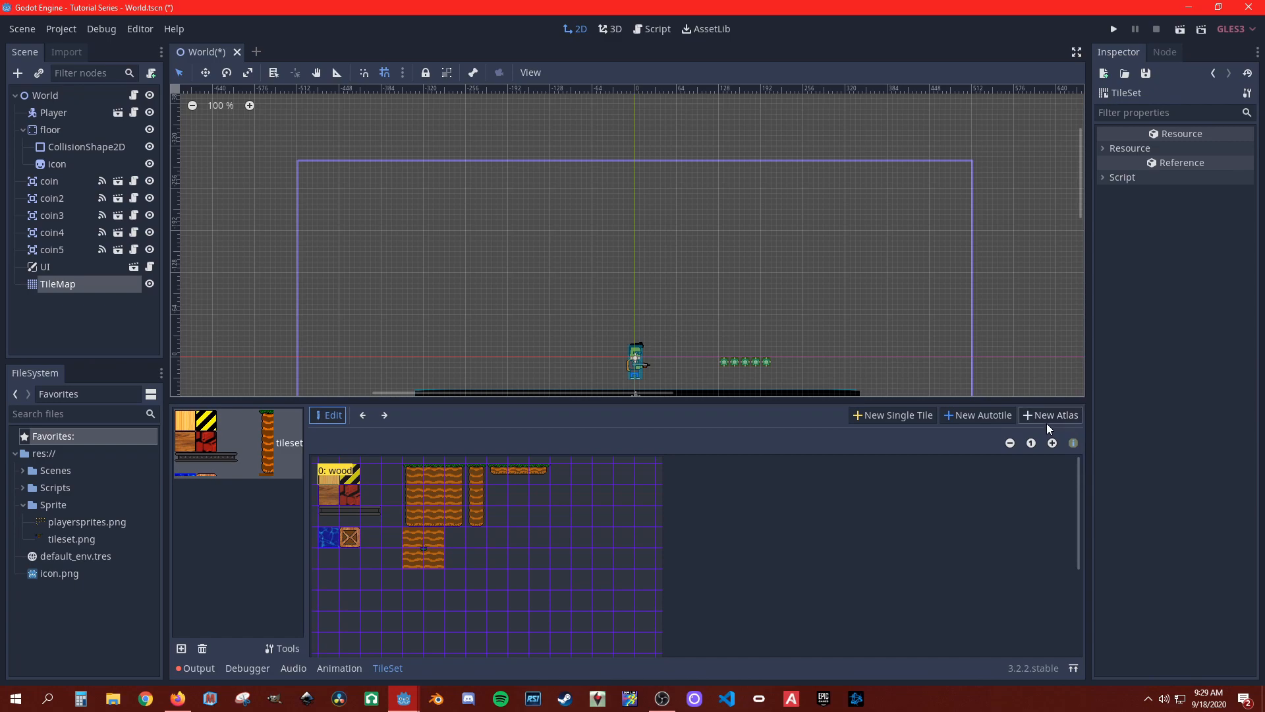
{"action": "left_click", "coordinate": [1065, 415]}
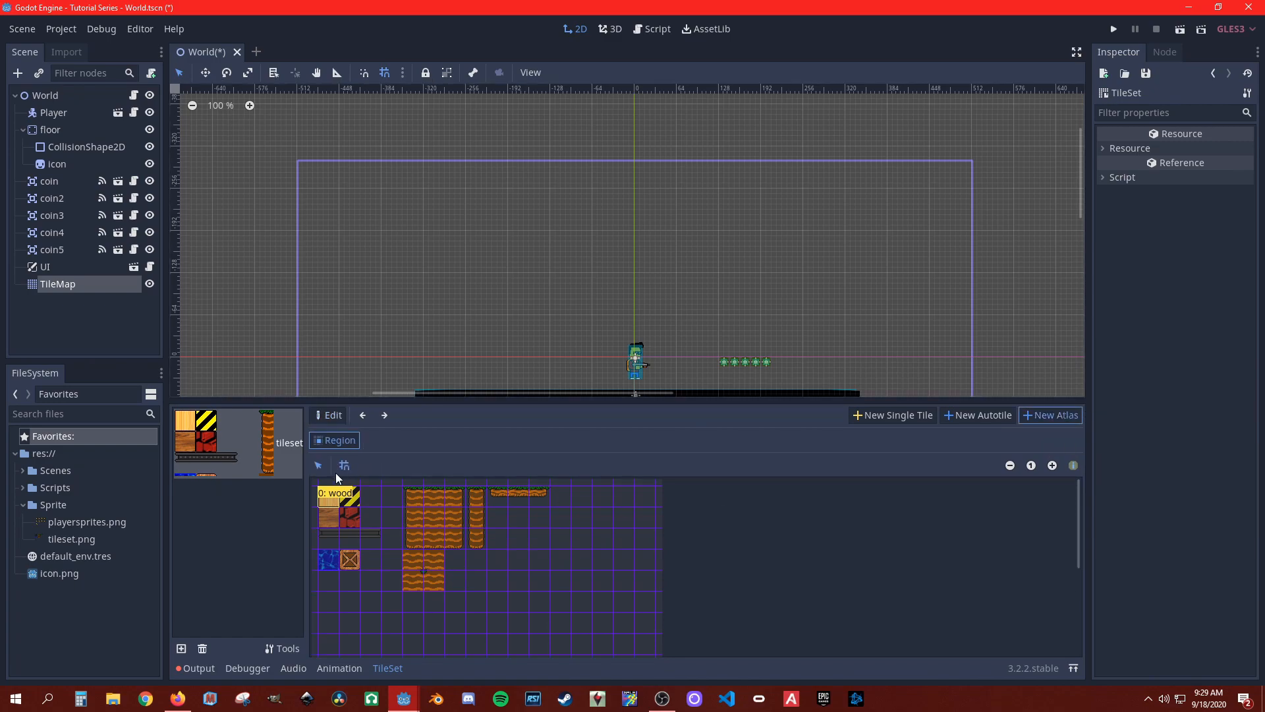
{"action": "left_click", "coordinate": [333, 442]}
{"action": "left_click_drag", "start_coordinate": [543, 586], "coordinate": [326, 502]}
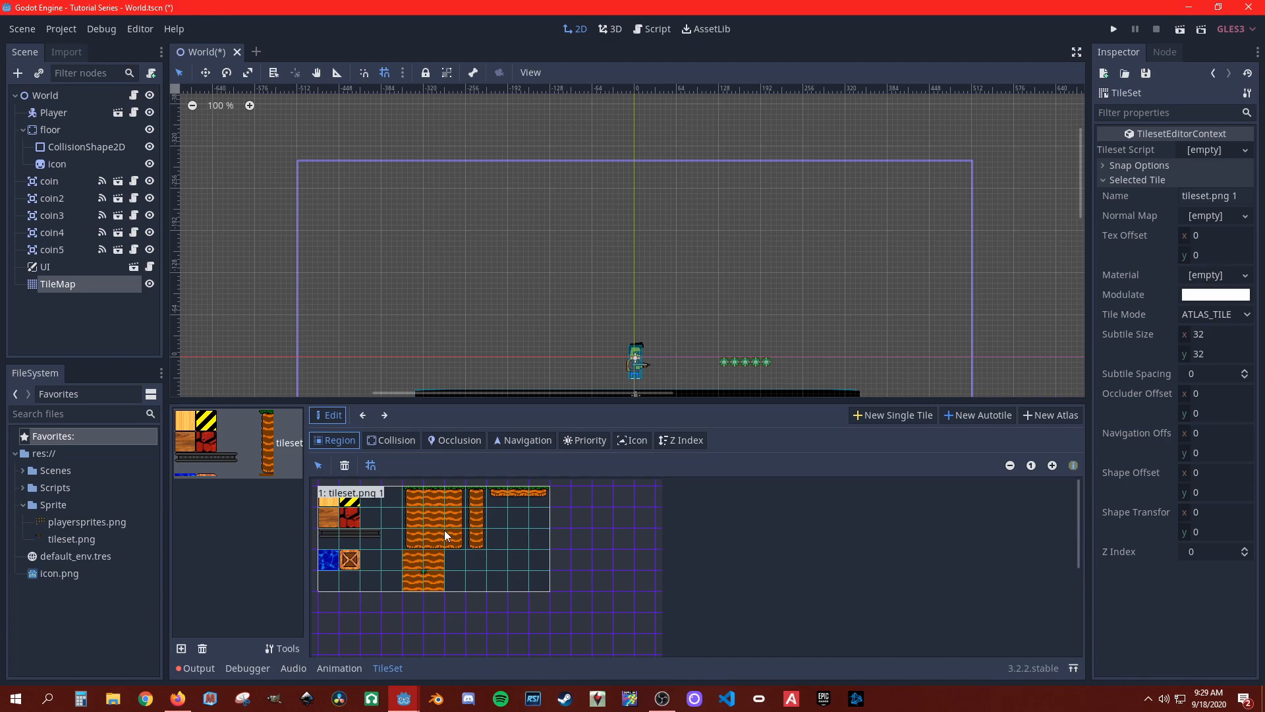
Step: Rename the new atlas tile as atlas
{"action": "left_click", "coordinate": [1214, 197]}
{"action": "double_click", "coordinate": [1242, 201]}
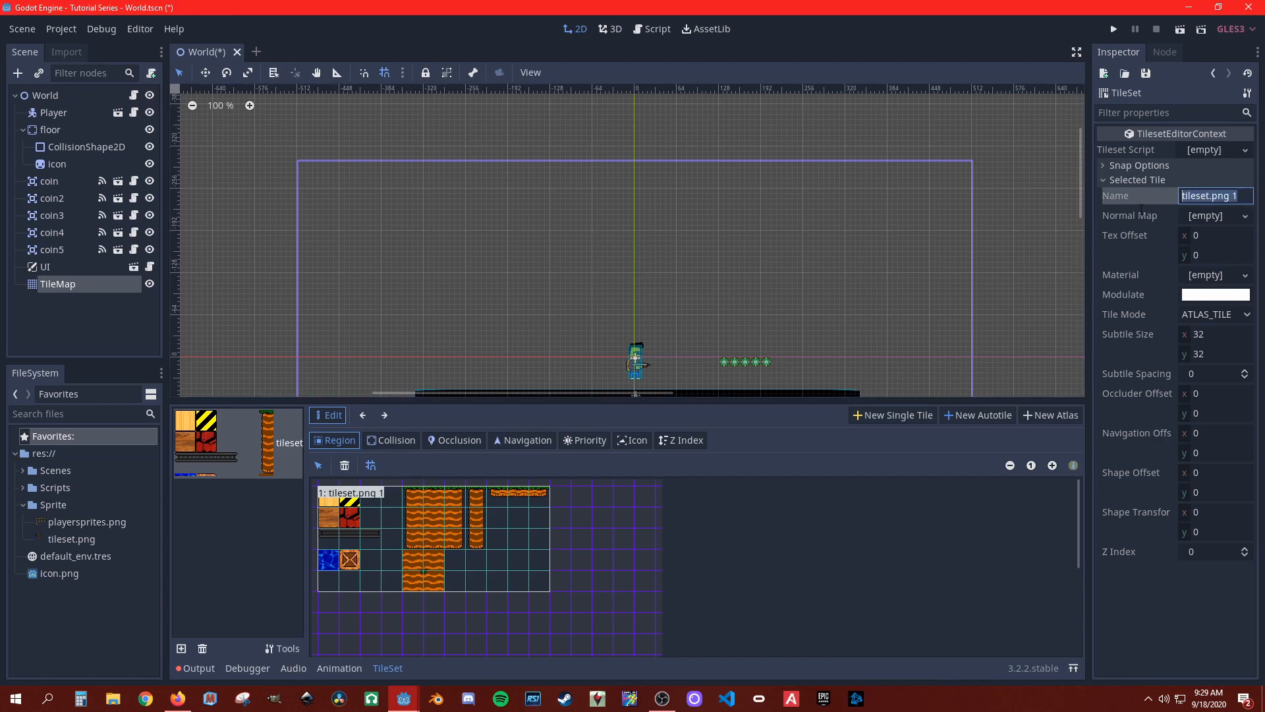
{"action": "type", "text": "atlas"}
{"action": "key", "text": "Return"}
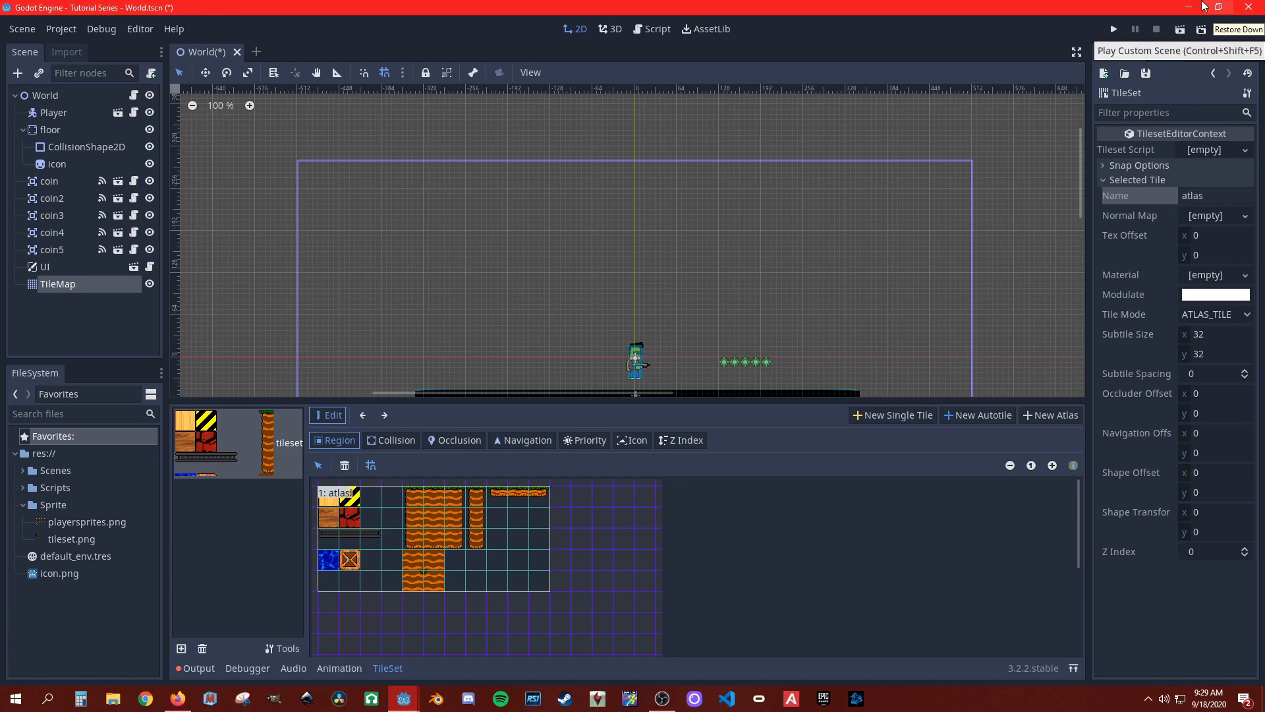
Step: Paint a five-tile-high vertical column on the TileMap with the atlas's left-edge dirt tile
{"action": "left_click", "coordinate": [73, 287]}
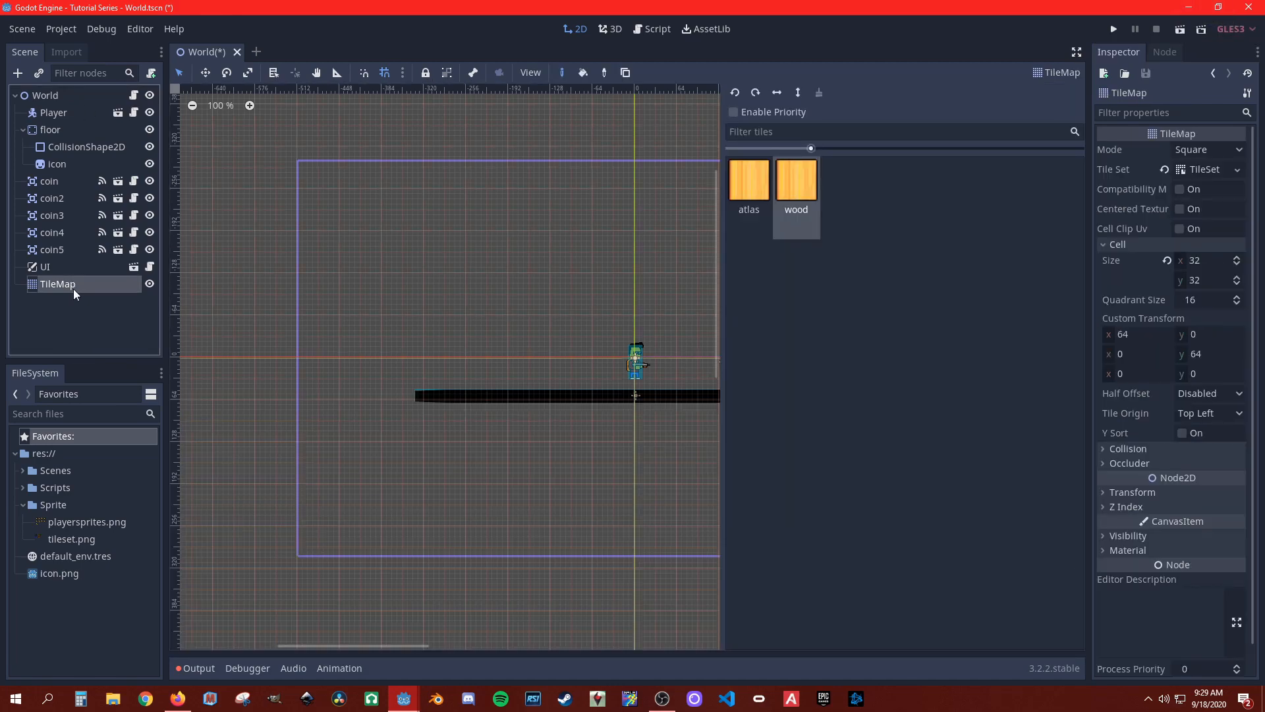
{"action": "left_click", "coordinate": [757, 189]}
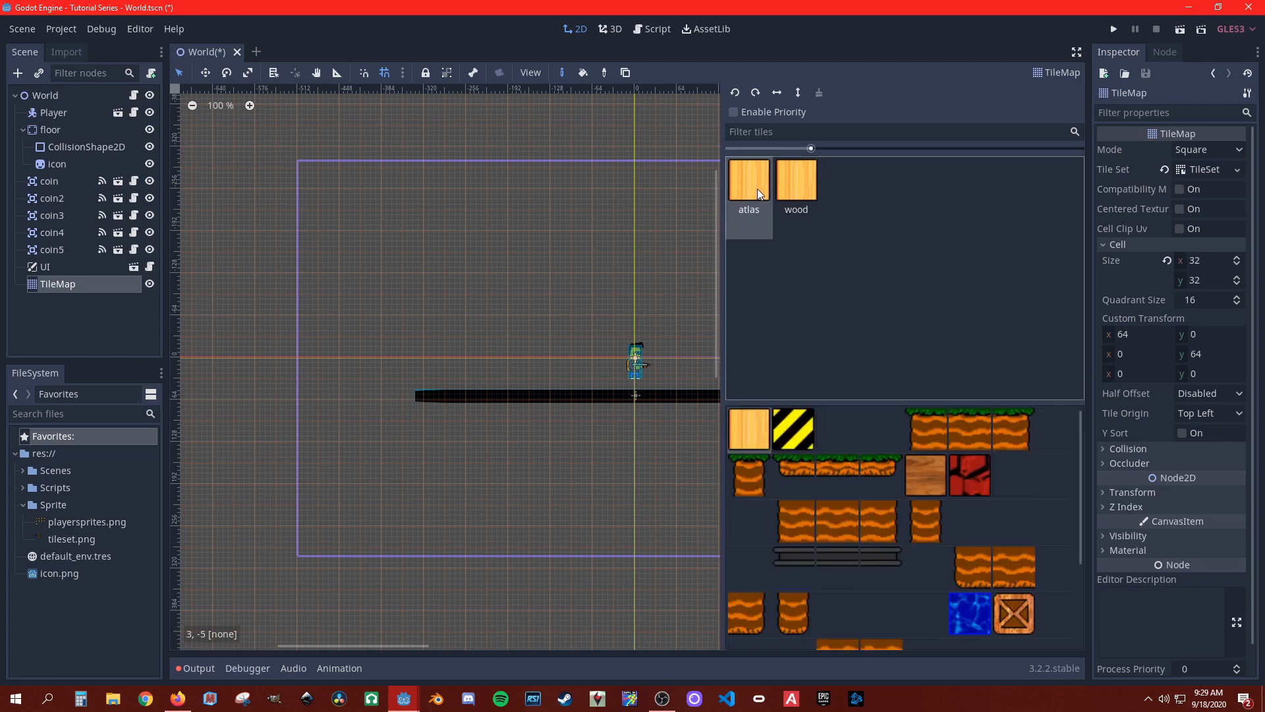
{"action": "left_click", "coordinate": [788, 539]}
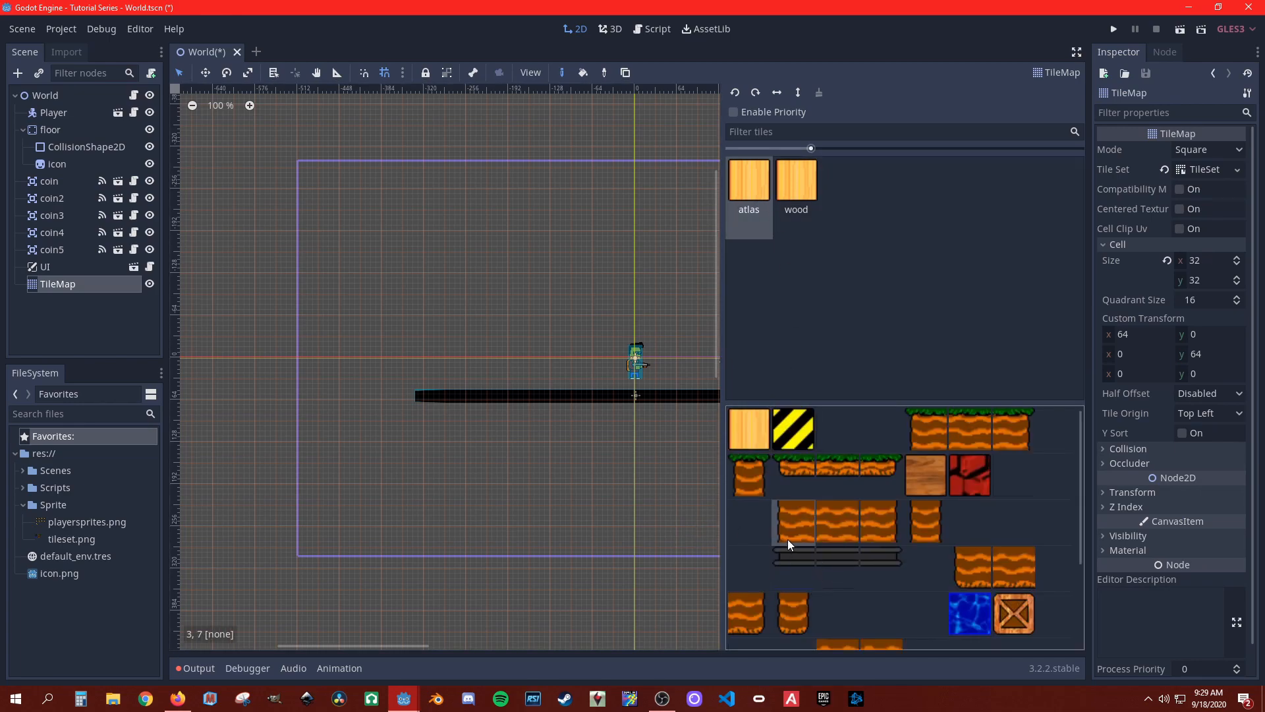
{"action": "left_click", "coordinate": [491, 253]}
{"action": "left_click", "coordinate": [501, 290]}
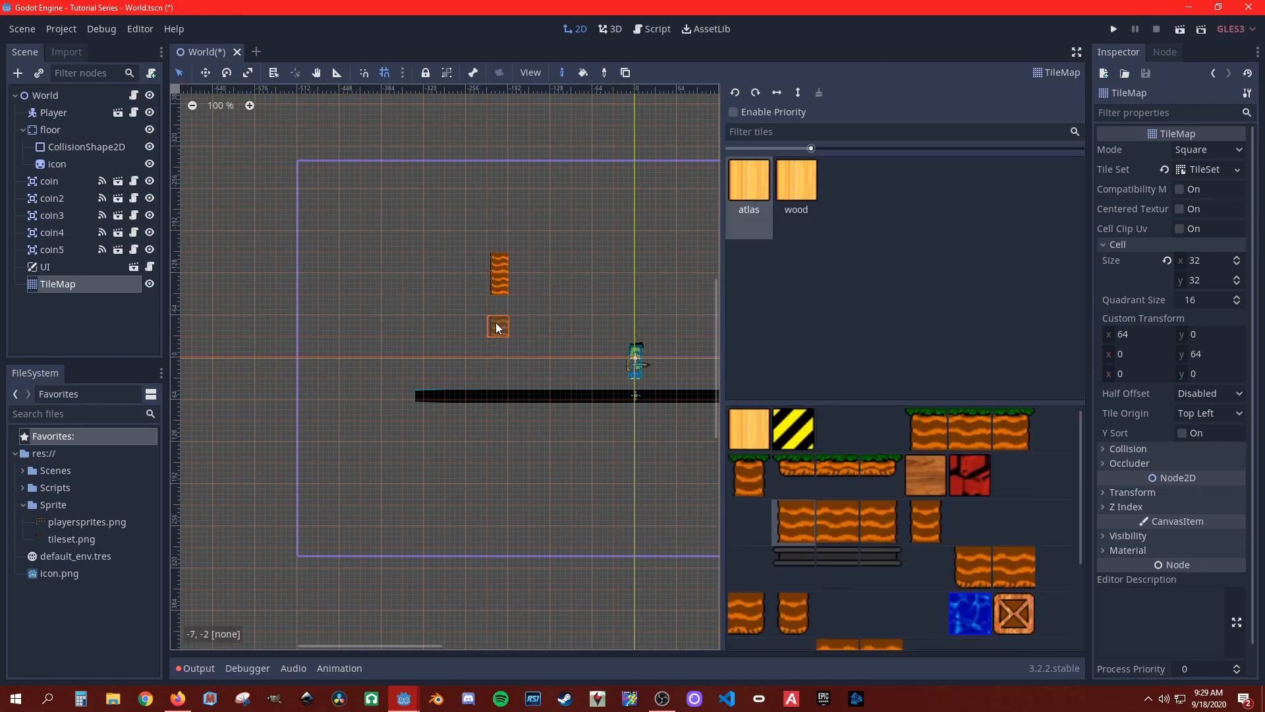
{"action": "left_click", "coordinate": [497, 304]}
{"action": "left_click_drag", "start_coordinate": [513, 343], "coordinate": [499, 335]}
Step: Disable the Filter flag in the import settings of tileset.png and reimport the texture
{"action": "scroll", "coordinate": [540, 330], "scroll_direction": "up", "scroll_amount": 10}
{"action": "scroll", "coordinate": [434, 382], "scroll_direction": "up", "scroll_amount": 2}
{"action": "middle_click_drag", "start_coordinate": [441, 258], "coordinate": [377, 421]}
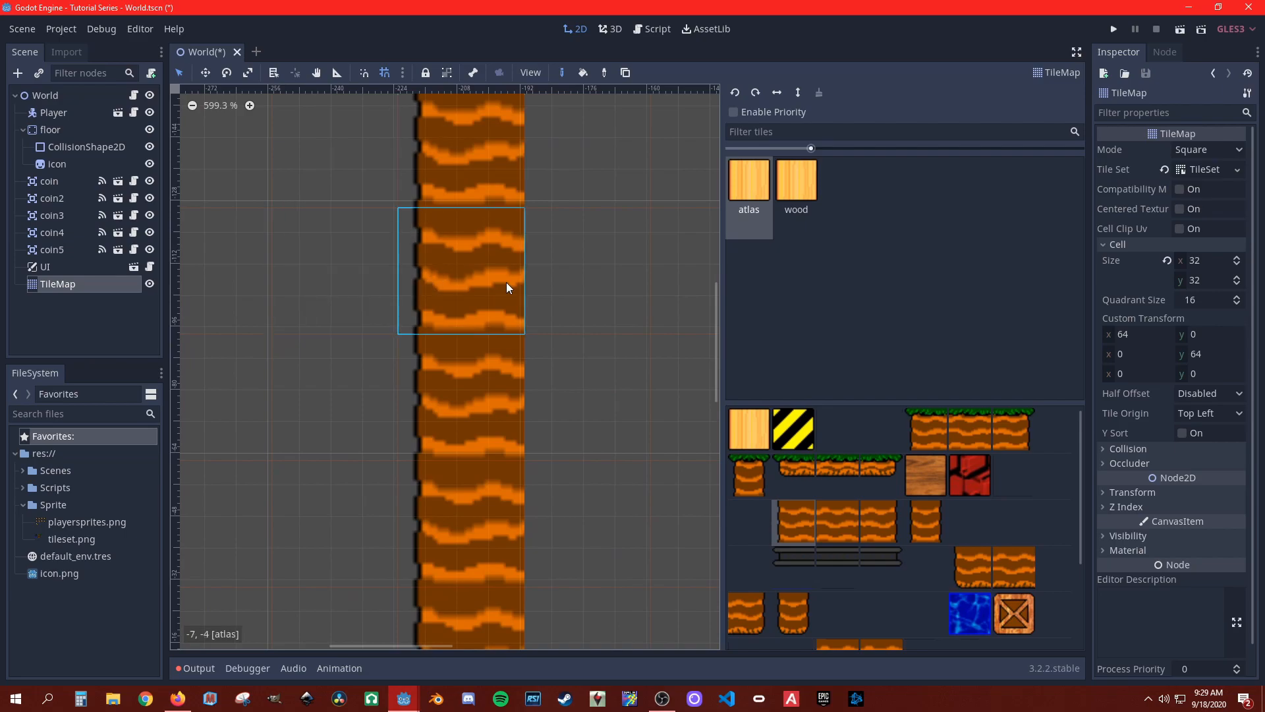
{"action": "scroll", "coordinate": [497, 270], "scroll_direction": "down", "scroll_amount": 2}
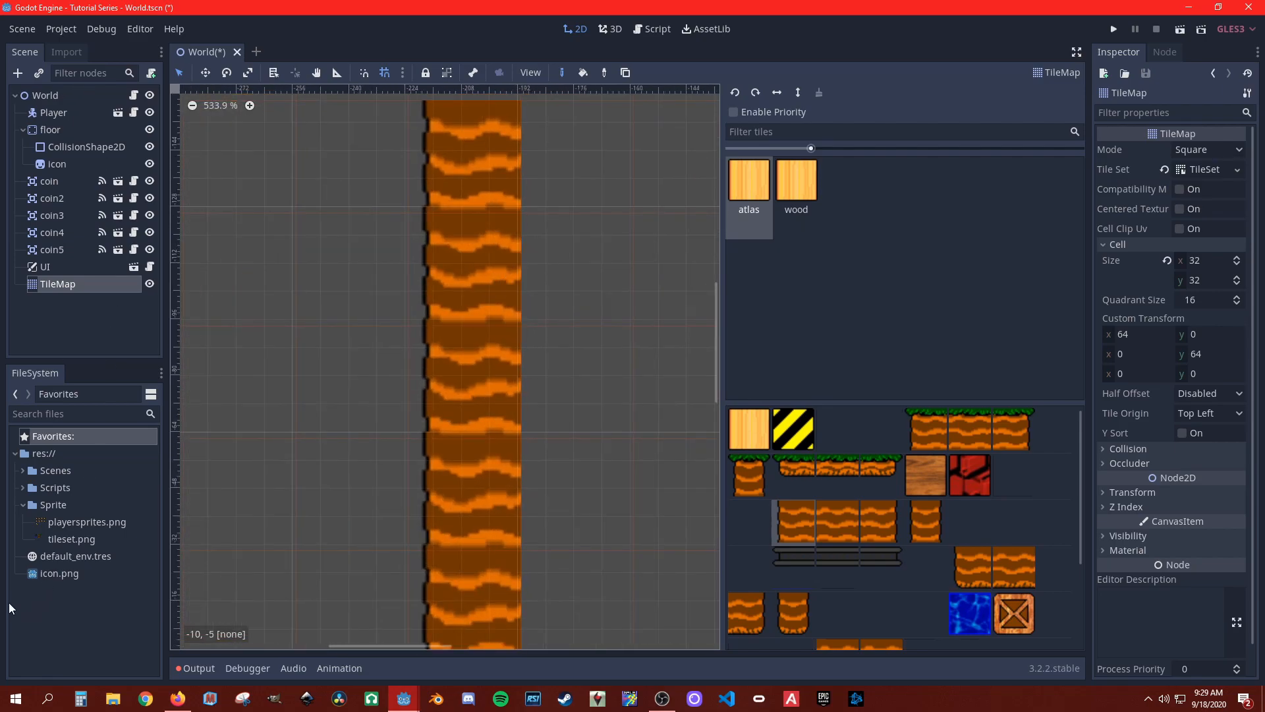
{"action": "left_click", "coordinate": [73, 539]}
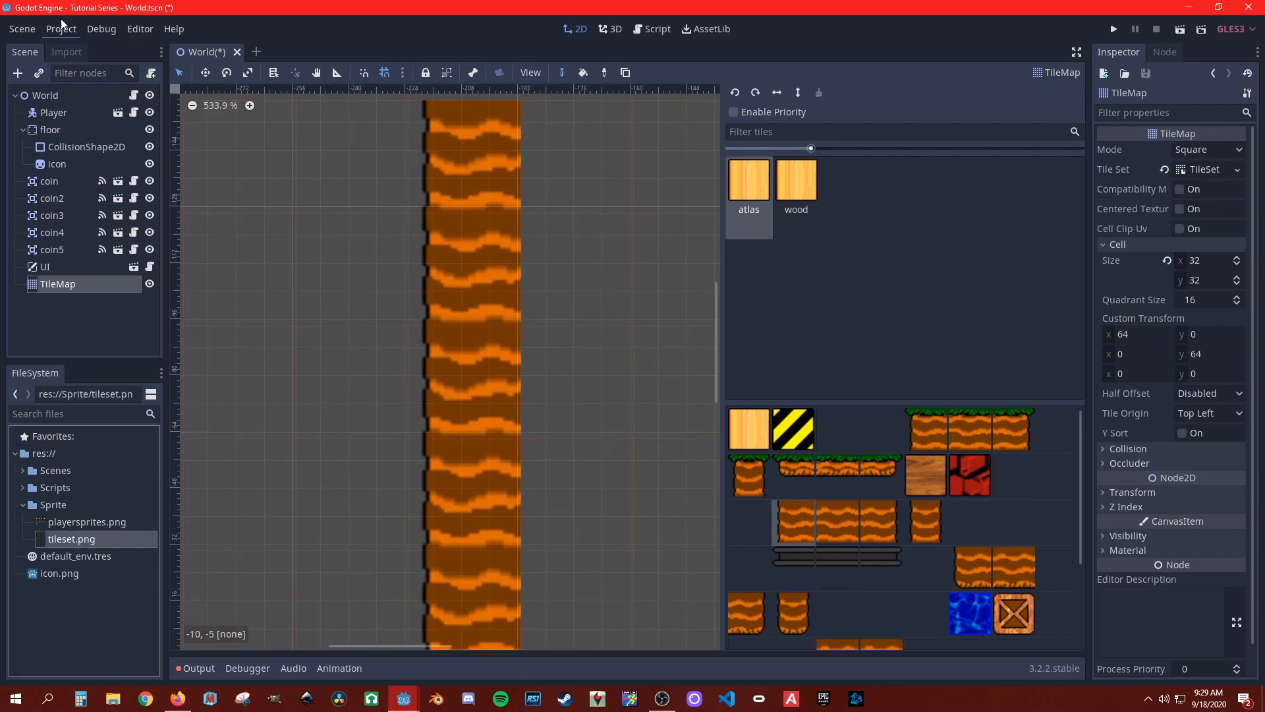
{"action": "left_click", "coordinate": [60, 54]}
{"action": "scroll", "coordinate": [97, 268], "scroll_direction": "down", "scroll_amount": 3}
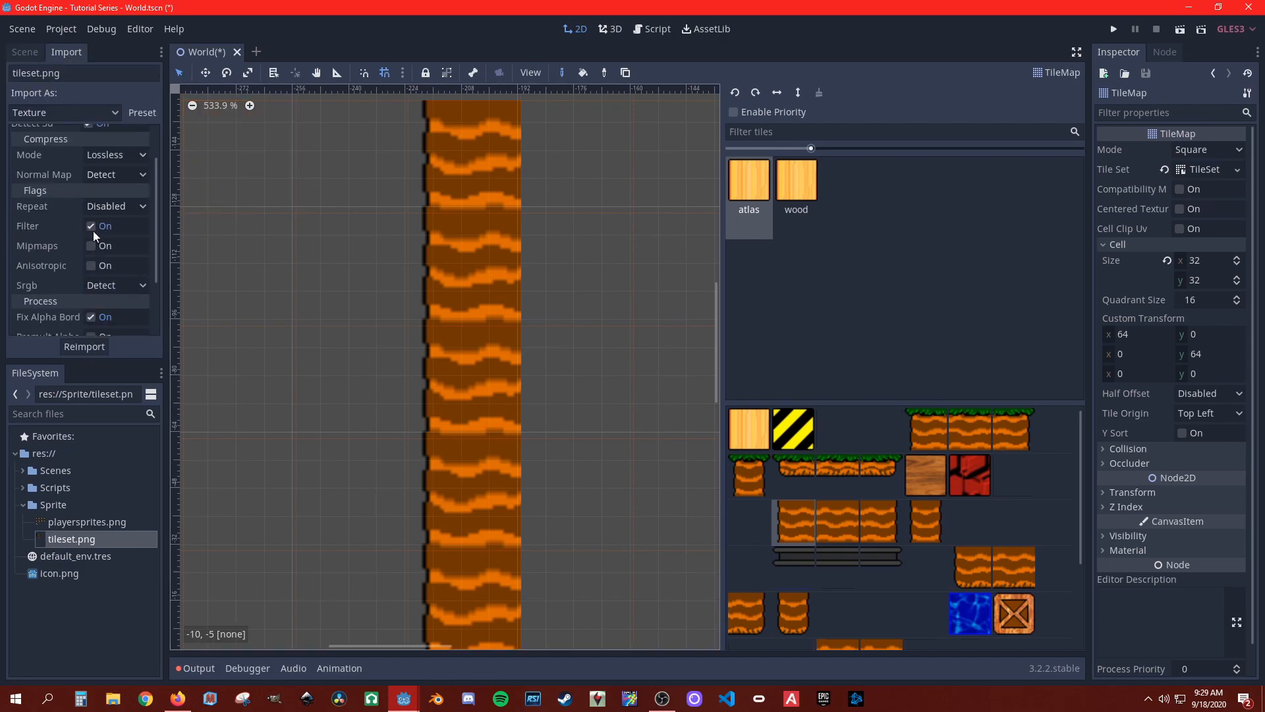
{"action": "left_click", "coordinate": [91, 227]}
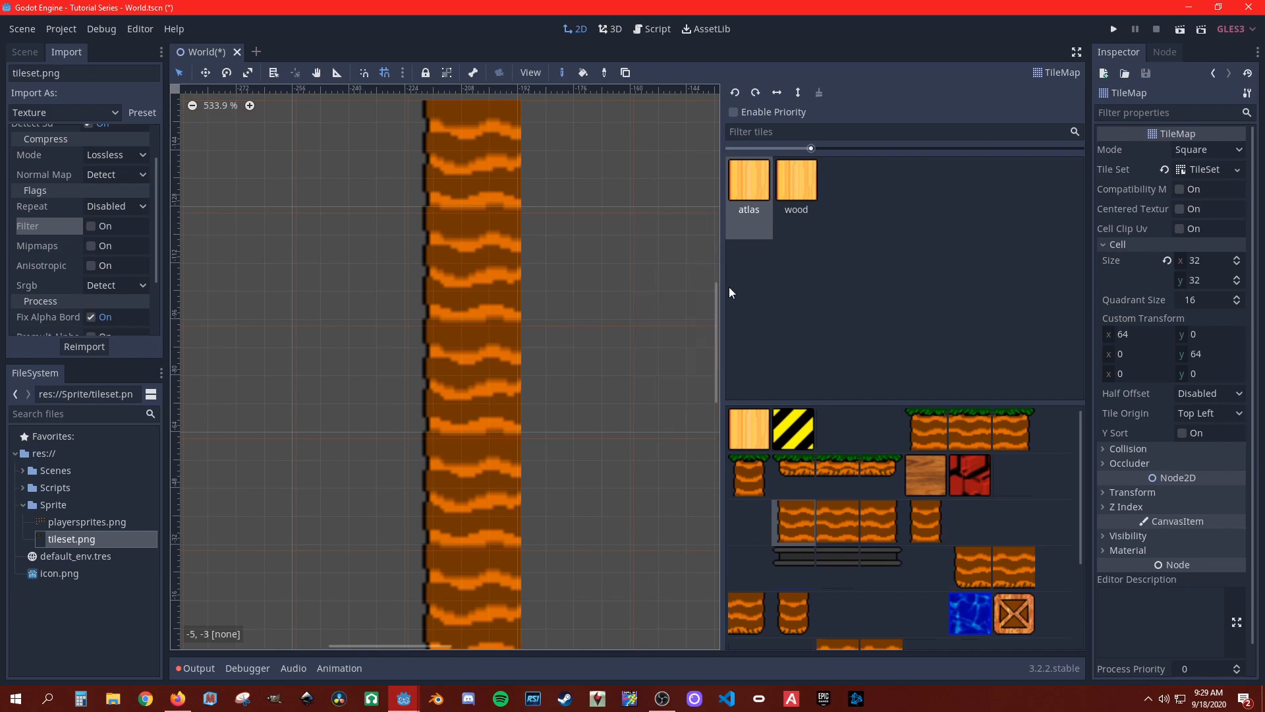
{"action": "left_click", "coordinate": [85, 346]}
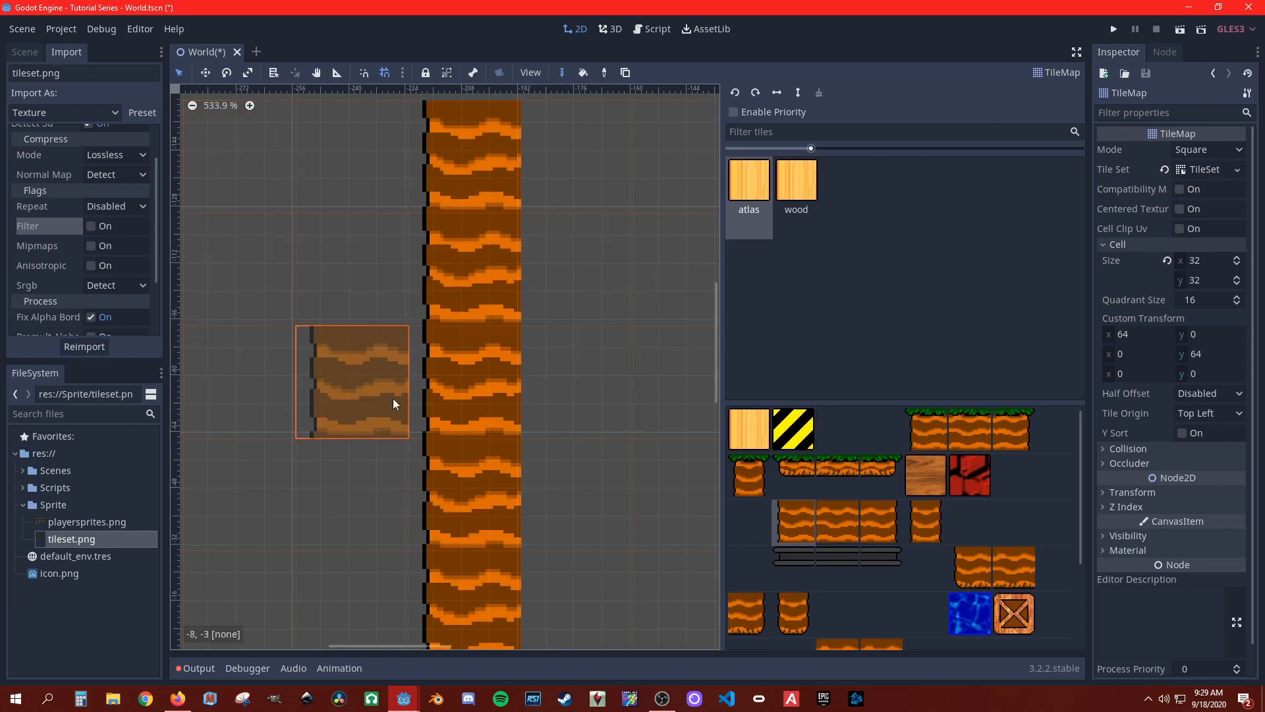
{"action": "scroll", "coordinate": [498, 361], "scroll_direction": "down", "scroll_amount": 4}
{"action": "scroll", "coordinate": [507, 346], "scroll_direction": "up", "scroll_amount": 7}
{"action": "scroll", "coordinate": [437, 419], "scroll_direction": "up", "scroll_amount": 9}
{"action": "scroll", "coordinate": [342, 456], "scroll_direction": "down", "scroll_amount": 20}
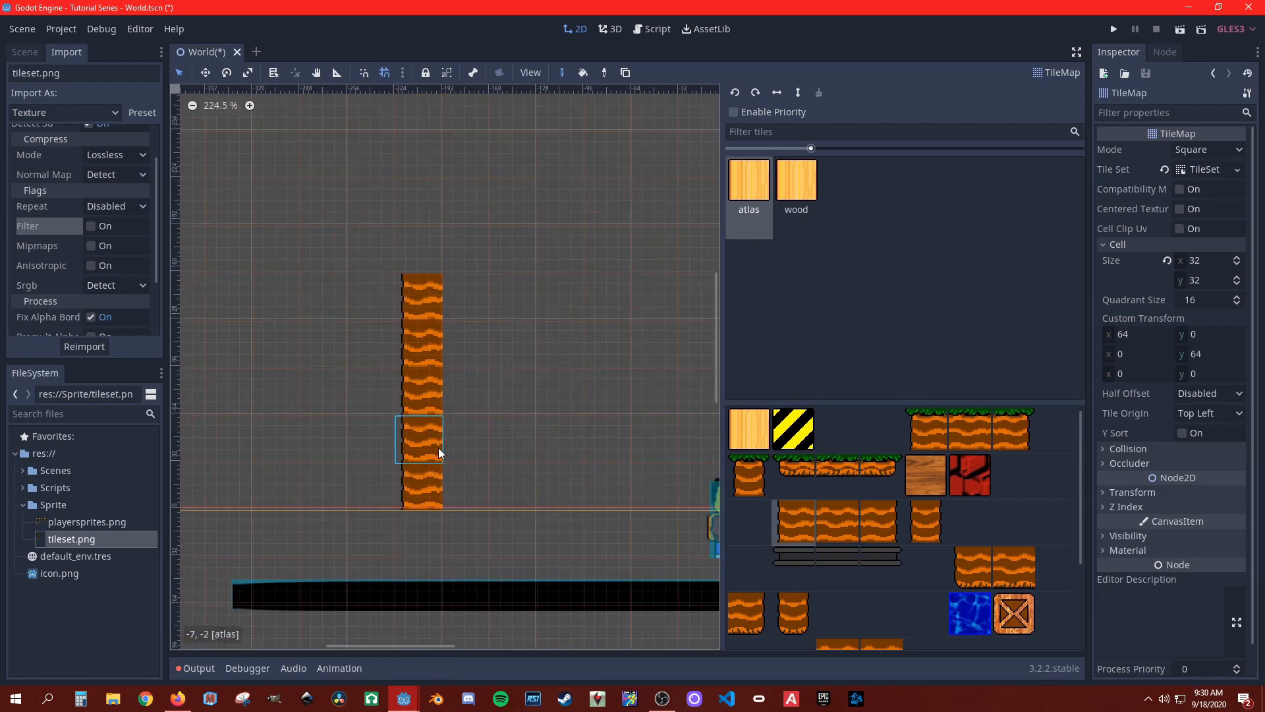
{"action": "scroll", "coordinate": [417, 458], "scroll_direction": "down", "scroll_amount": 13}
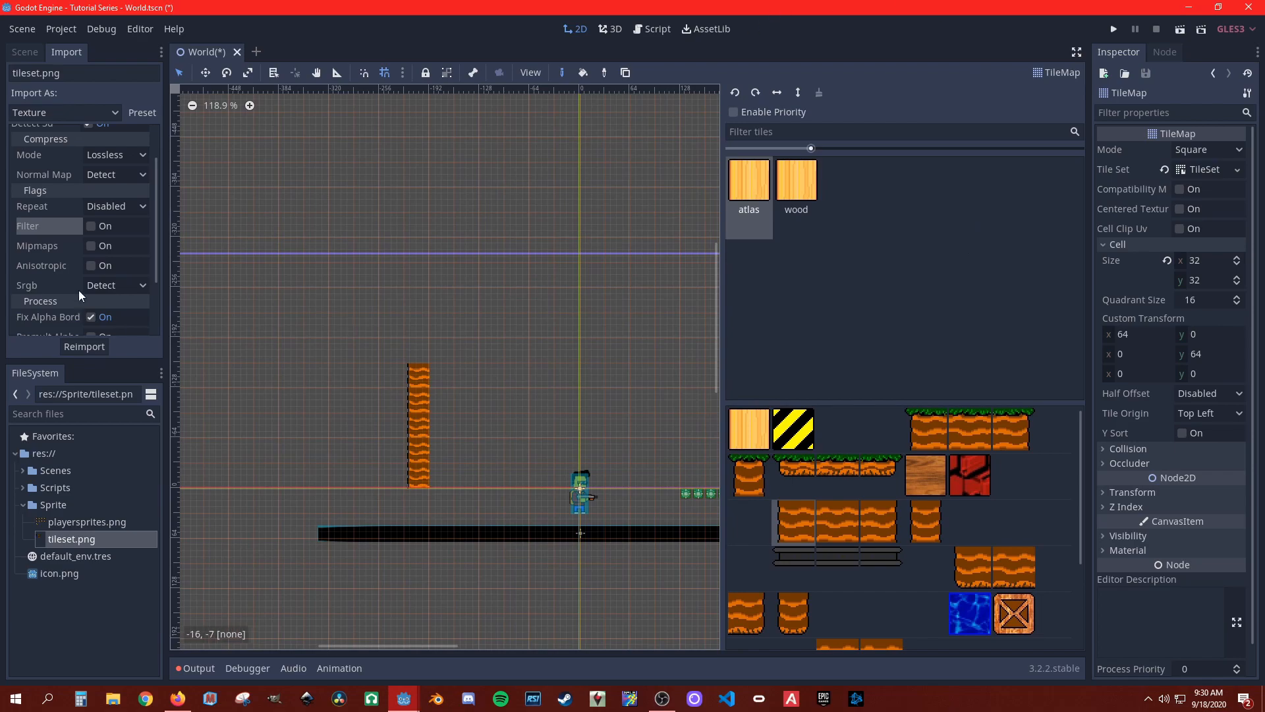
Step: Create an autotile from the tileset texture in the TileMap's TileSet, with a 12 by 6 tile region spanning all the sprites
{"action": "left_click", "coordinate": [34, 54]}
{"action": "left_click", "coordinate": [60, 284]}
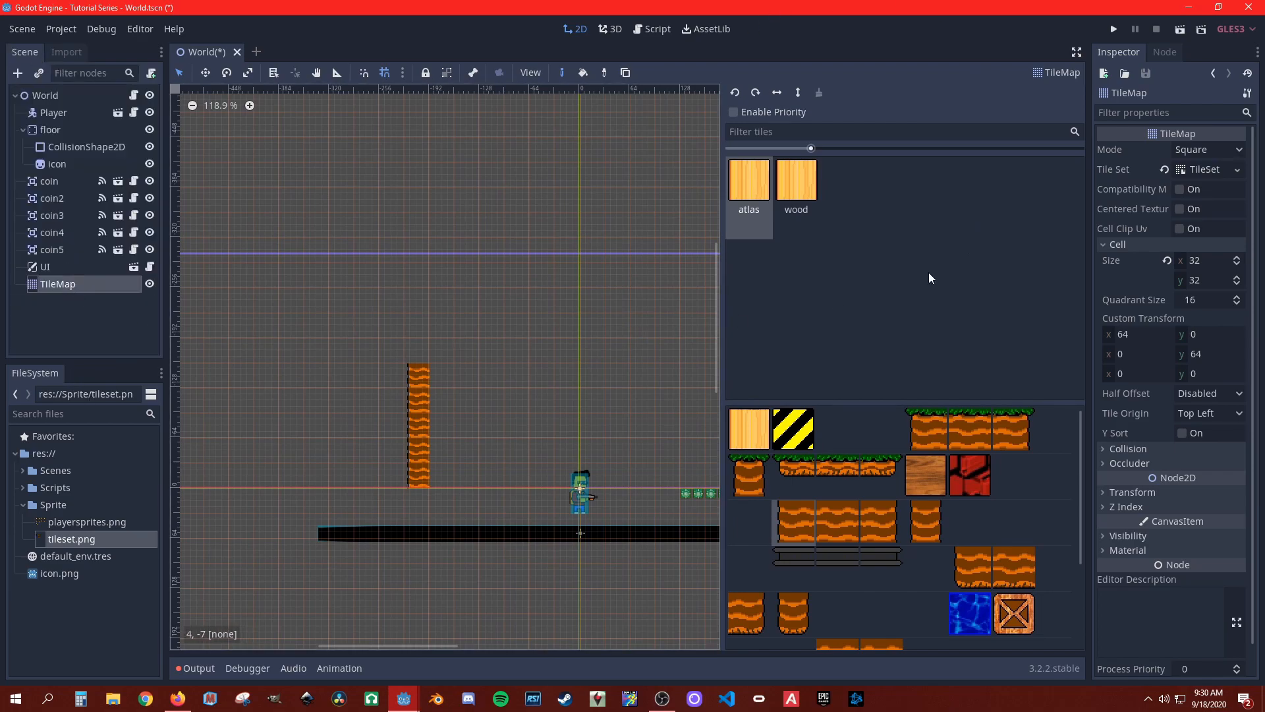
{"action": "left_click", "coordinate": [1206, 170]}
{"action": "left_click", "coordinate": [232, 456]}
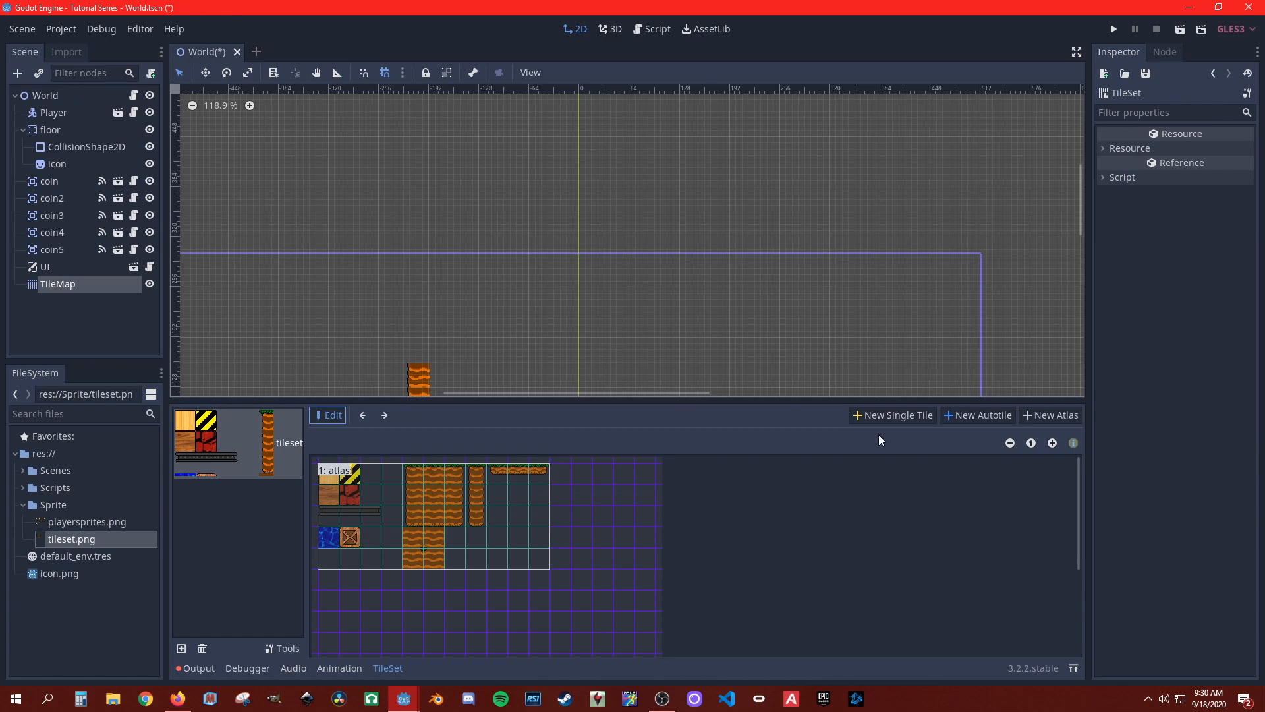
{"action": "left_click", "coordinate": [986, 416]}
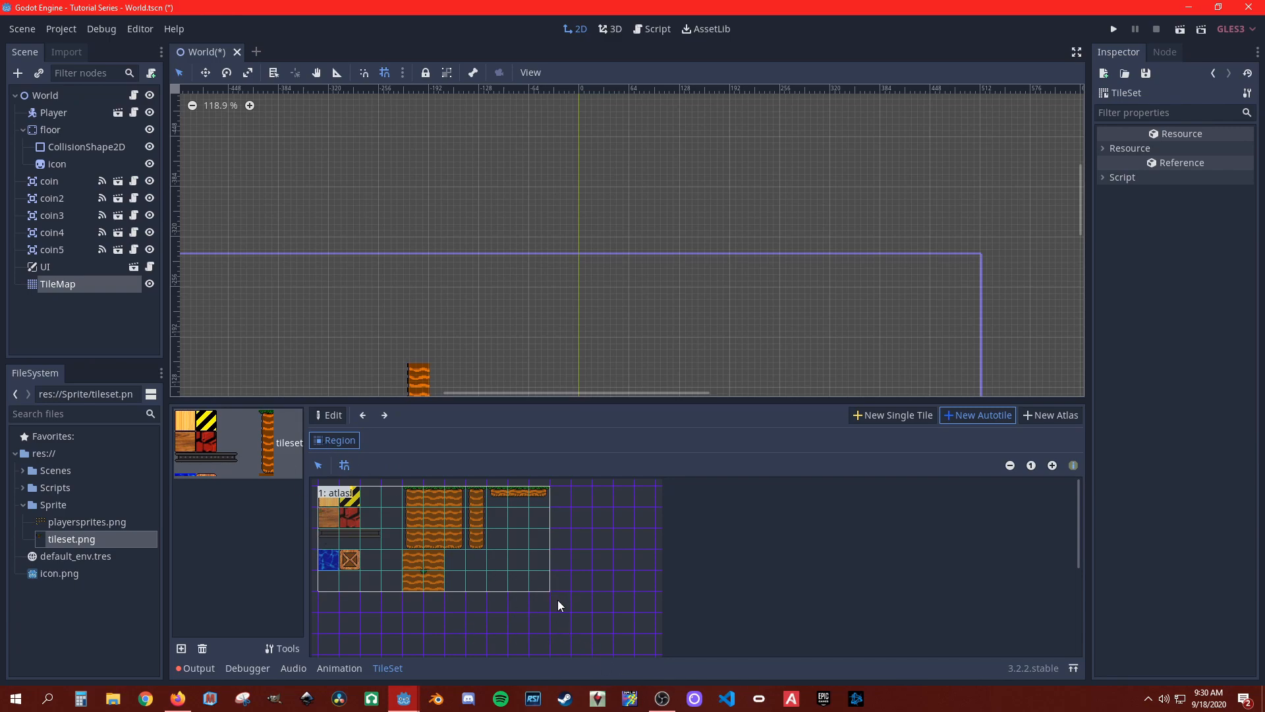
{"action": "left_click_drag", "start_coordinate": [559, 607], "coordinate": [323, 493]}
Step: Rename the new autotile region as autotile
{"action": "left_click", "coordinate": [1201, 195]}
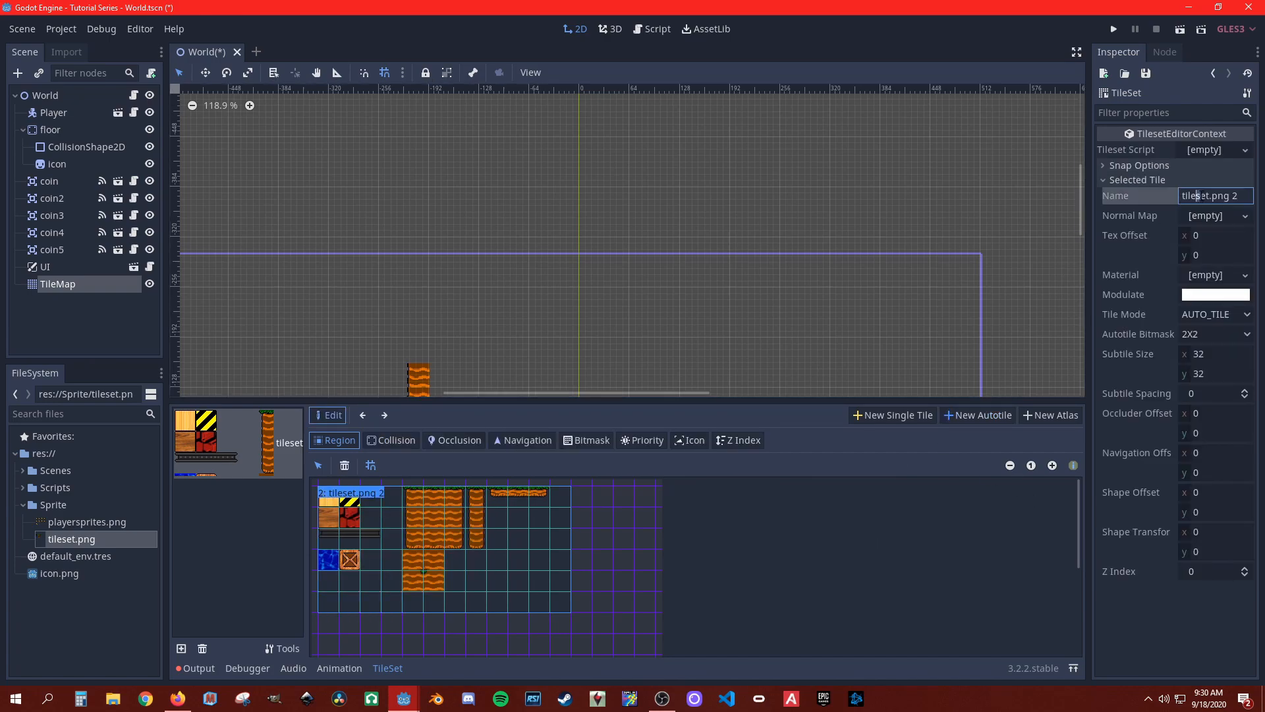
{"action": "left_click_drag", "start_coordinate": [1246, 198], "coordinate": [1163, 203]}
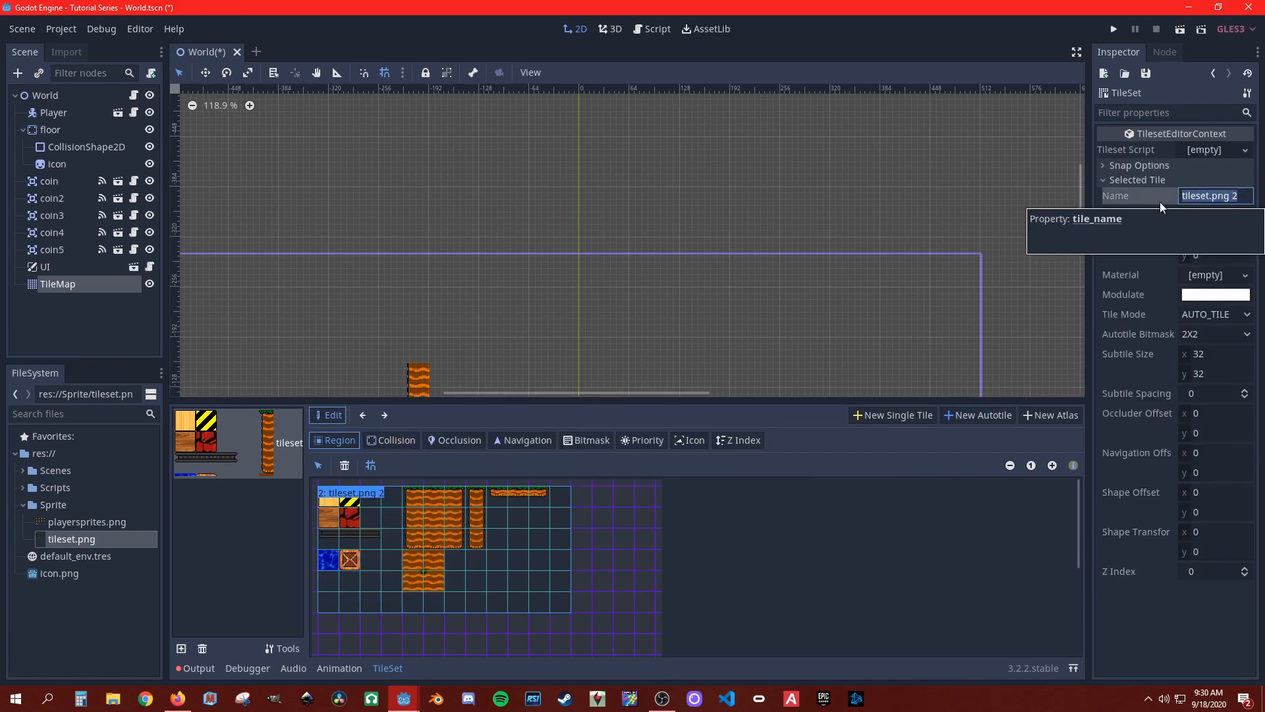
{"action": "type", "text": "auto"}
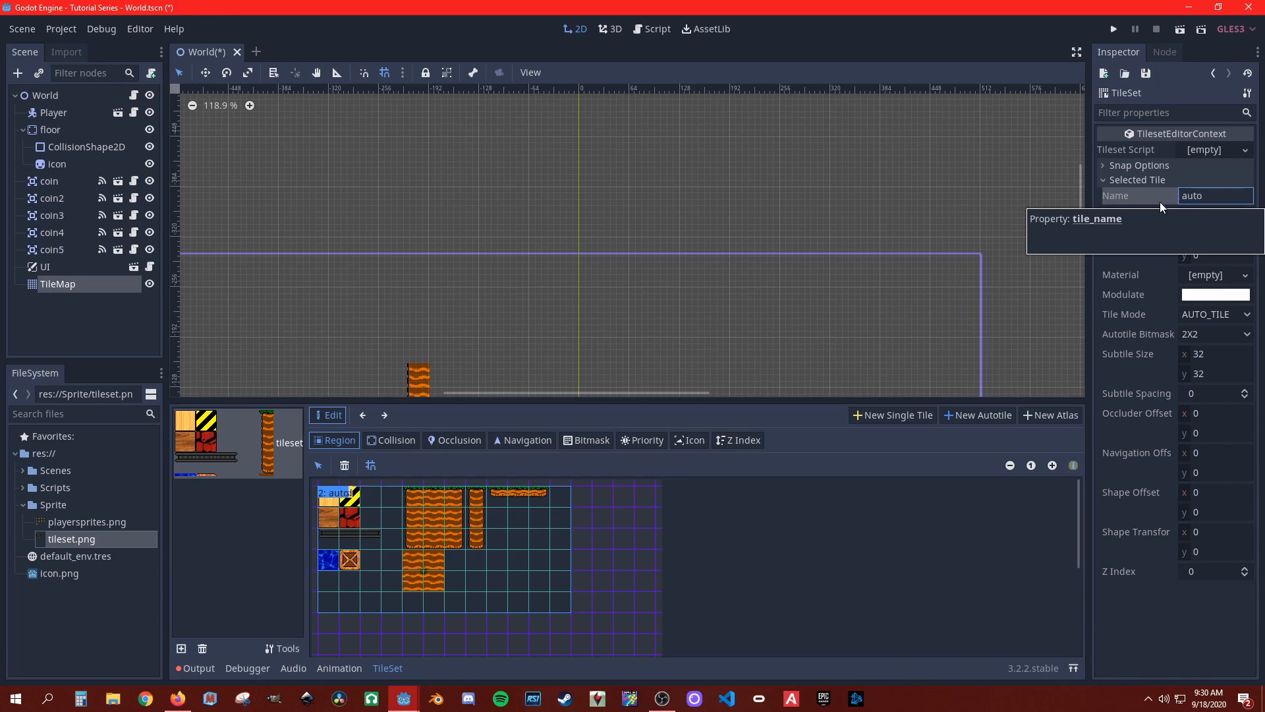
{"action": "type", "text": "tilr"}
{"action": "key", "text": "BackSpace"}
{"action": "type", "text": "e"}
{"action": "key", "text": "Return"}
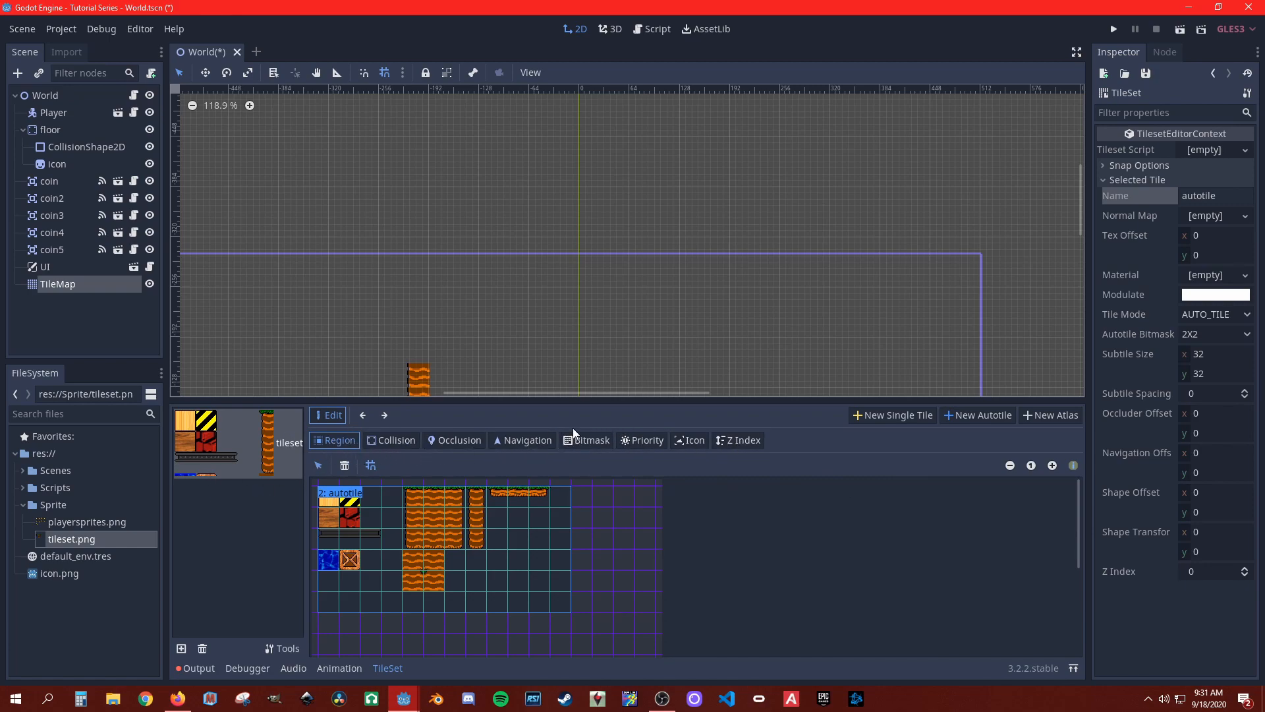
Step: Start editing the autotile's bitmask and set the Autotile Bitmask mode to 3X3 (minimal)
{"action": "left_click", "coordinate": [588, 440]}
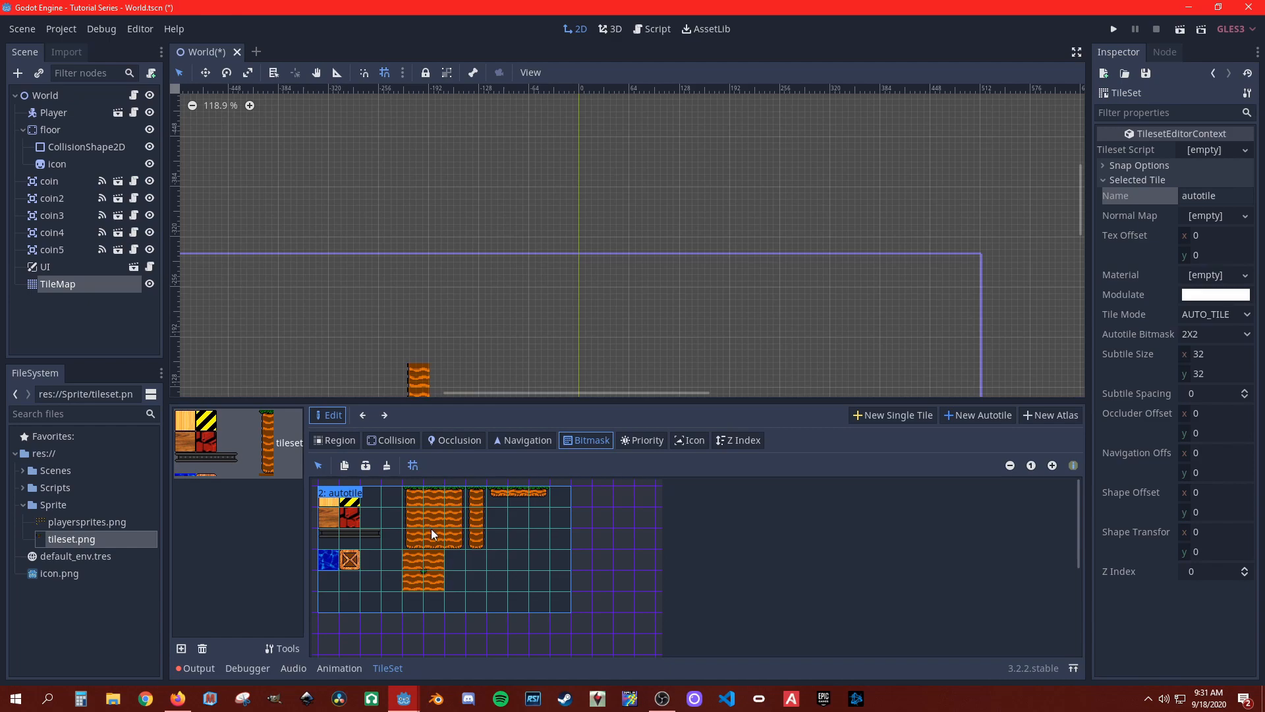
{"action": "left_click", "coordinate": [1203, 333]}
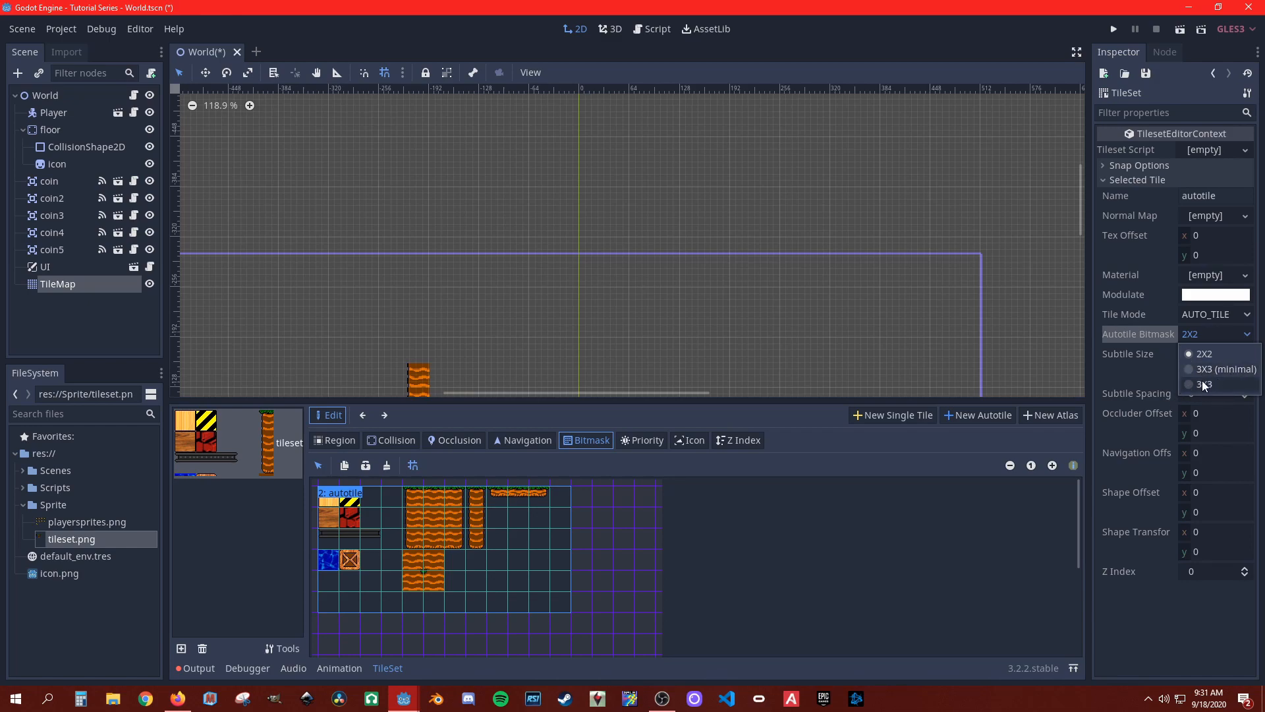
{"action": "left_click", "coordinate": [1223, 369]}
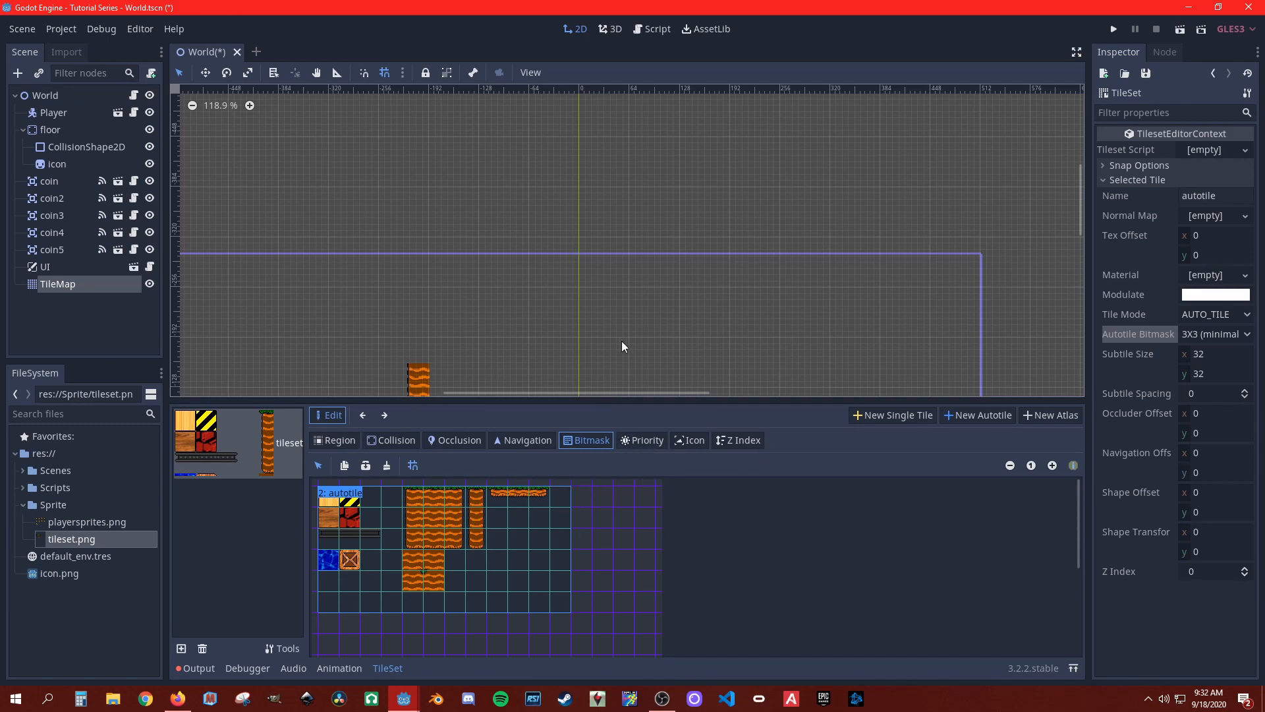
Step: Paint the bitmask over all the dirt and grass ground sprites of the autotile, and save the scene
{"action": "scroll", "coordinate": [553, 336], "scroll_direction": "up", "scroll_amount": 2}
{"action": "middle_click_drag", "start_coordinate": [552, 336], "coordinate": [566, 161]}
{"action": "scroll", "coordinate": [566, 161], "scroll_direction": "up", "scroll_amount": 5}
{"action": "scroll", "coordinate": [616, 305], "scroll_direction": "down", "scroll_amount": 11}
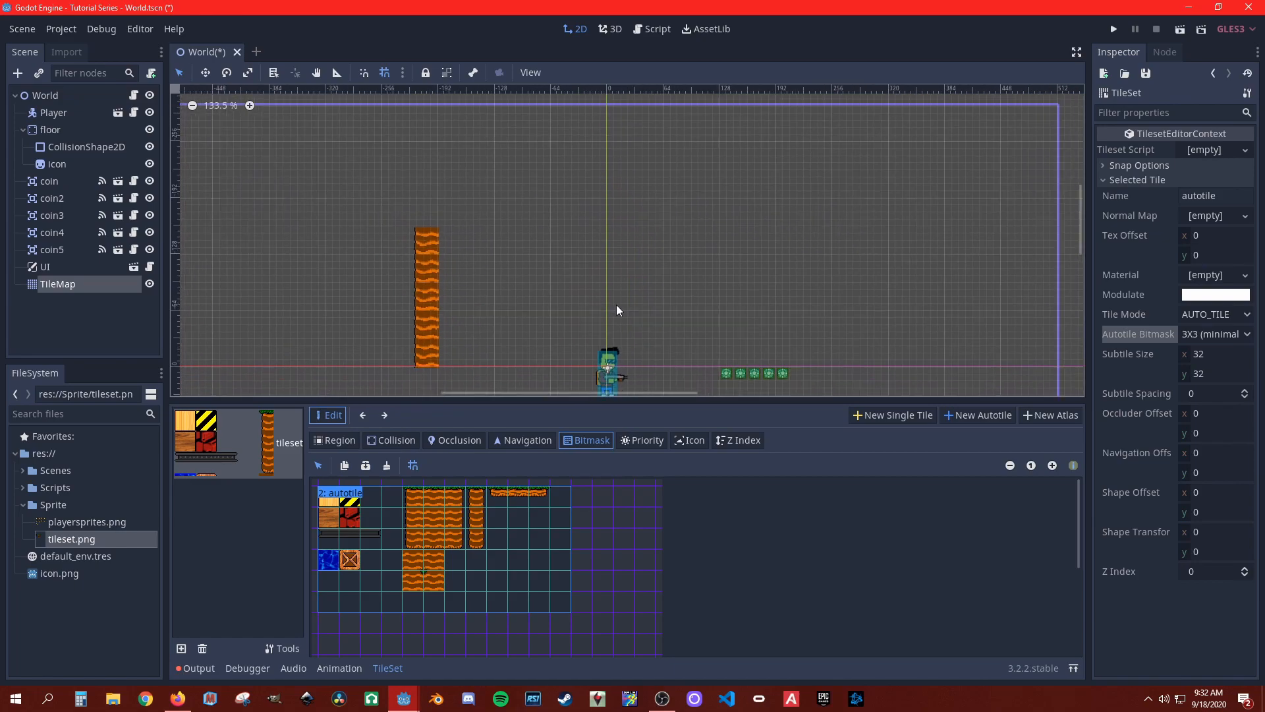
{"action": "left_click_drag", "start_coordinate": [428, 511], "coordinate": [440, 519]}
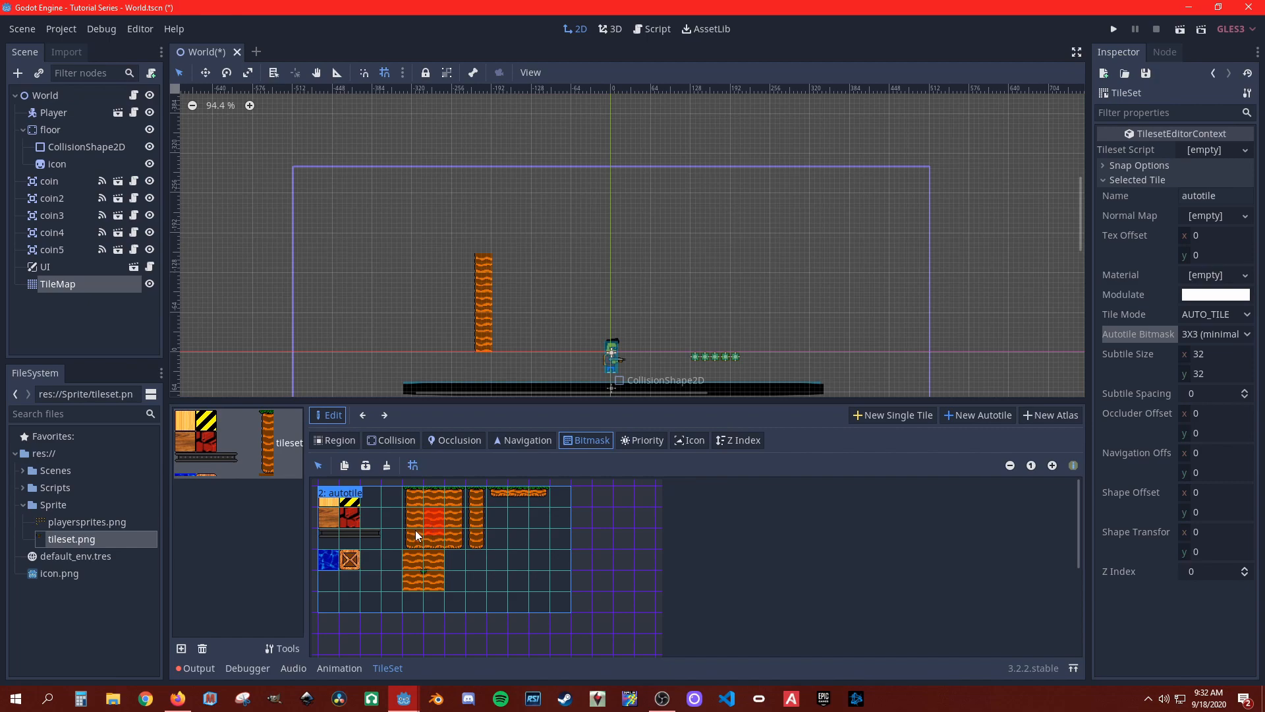
{"action": "left_click_drag", "start_coordinate": [413, 533], "coordinate": [416, 502]}
{"action": "left_click_drag", "start_coordinate": [478, 497], "coordinate": [478, 541]}
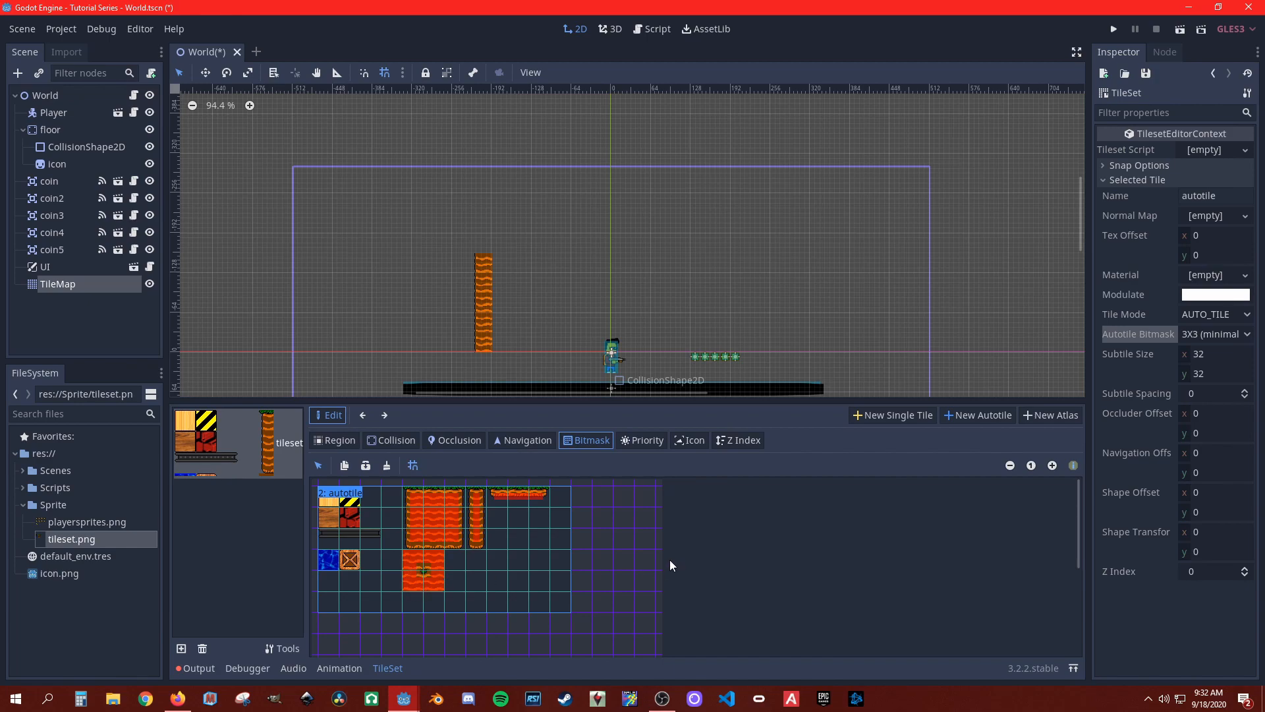
{"action": "key", "text": "ctrl+s"}
Step: Paint a narrow three-tile-high pillar with the autotile, and build a solid block about four by eight tiles around the existing dirt column
{"action": "left_click", "coordinate": [109, 284]}
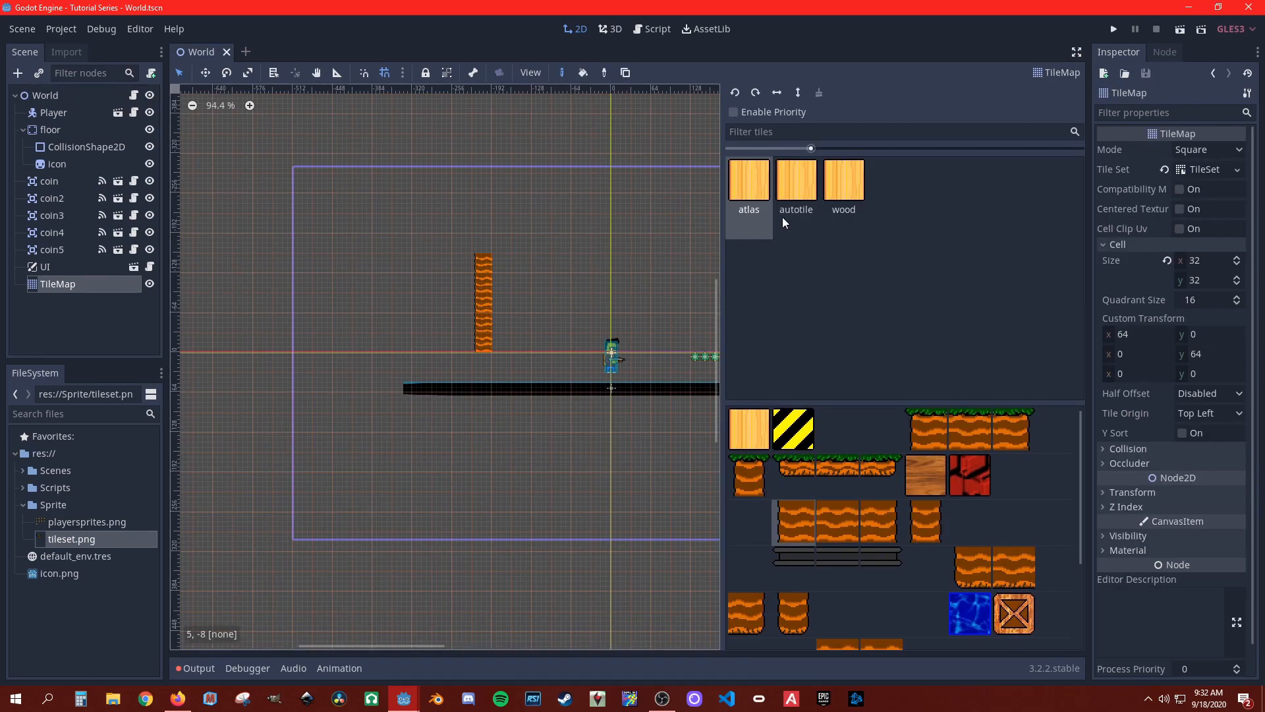
{"action": "left_click", "coordinate": [808, 209]}
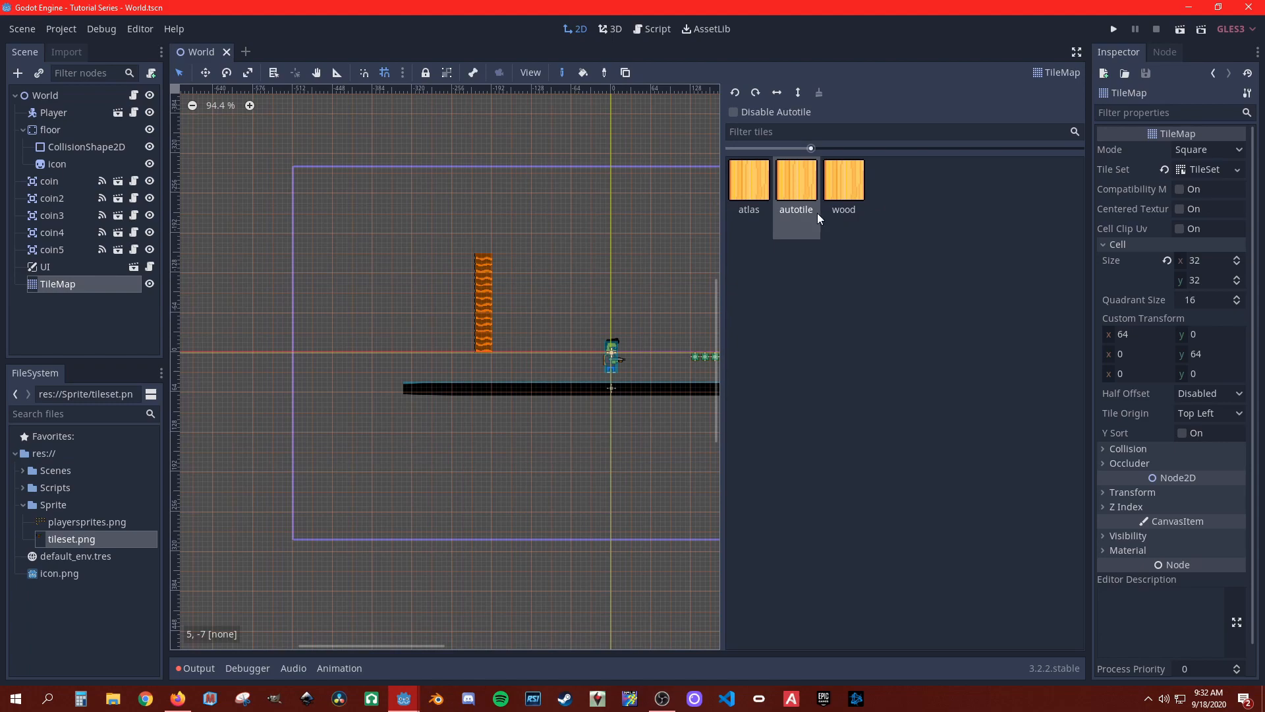
{"action": "left_click_drag", "start_coordinate": [560, 265], "coordinate": [563, 228]}
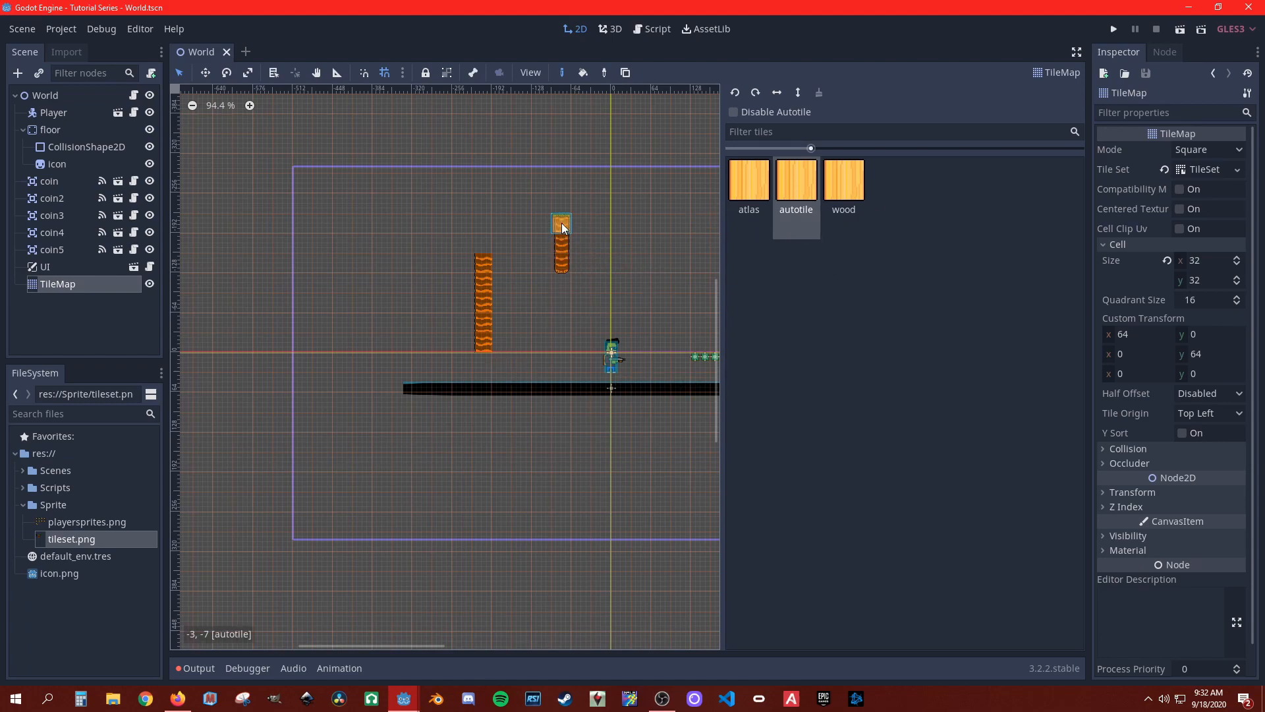
{"action": "mouse_move", "coordinate": [468, 239]}
{"action": "left_mouse_down"}
{"action": "mouse_move", "coordinate": [461, 301]}
{"action": "mouse_move", "coordinate": [485, 341]}
{"action": "mouse_move", "coordinate": [480, 240]}
{"action": "mouse_move", "coordinate": [500, 271]}
{"action": "left_mouse_up"}
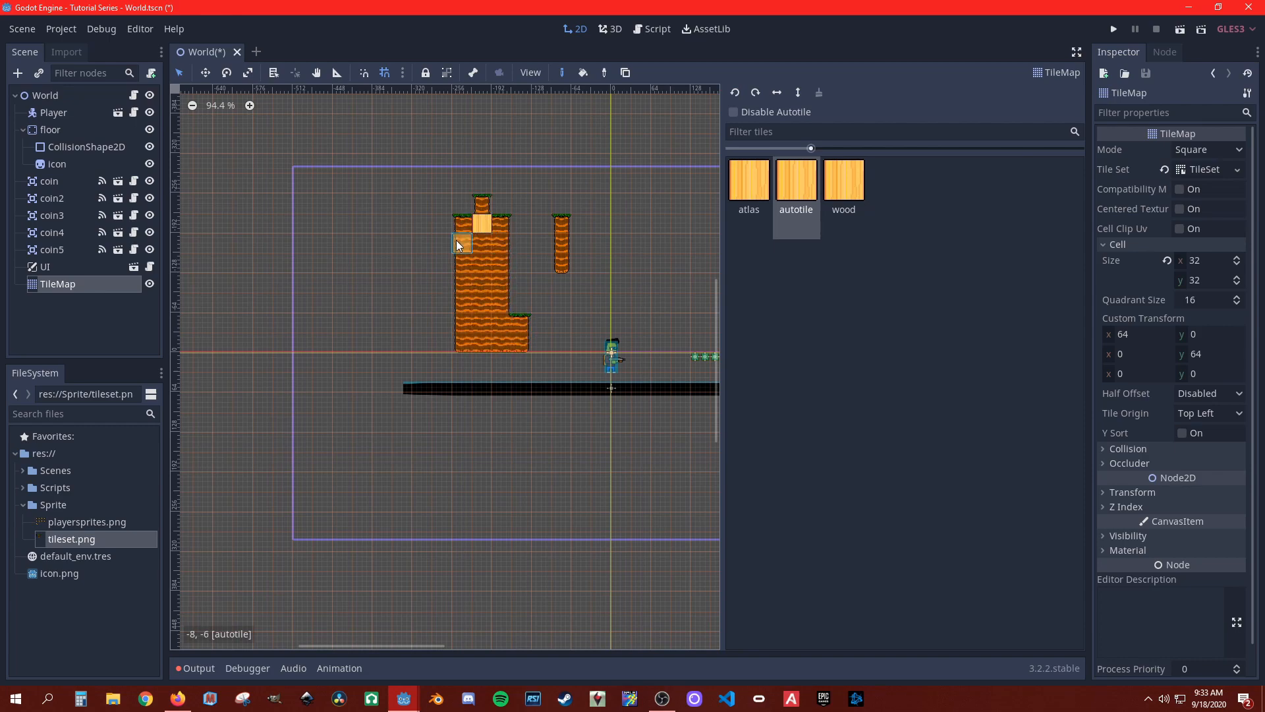
{"action": "mouse_move", "coordinate": [468, 209]}
{"action": "left_mouse_down"}
{"action": "mouse_move", "coordinate": [500, 201]}
{"action": "mouse_move", "coordinate": [527, 346]}
{"action": "left_mouse_up"}
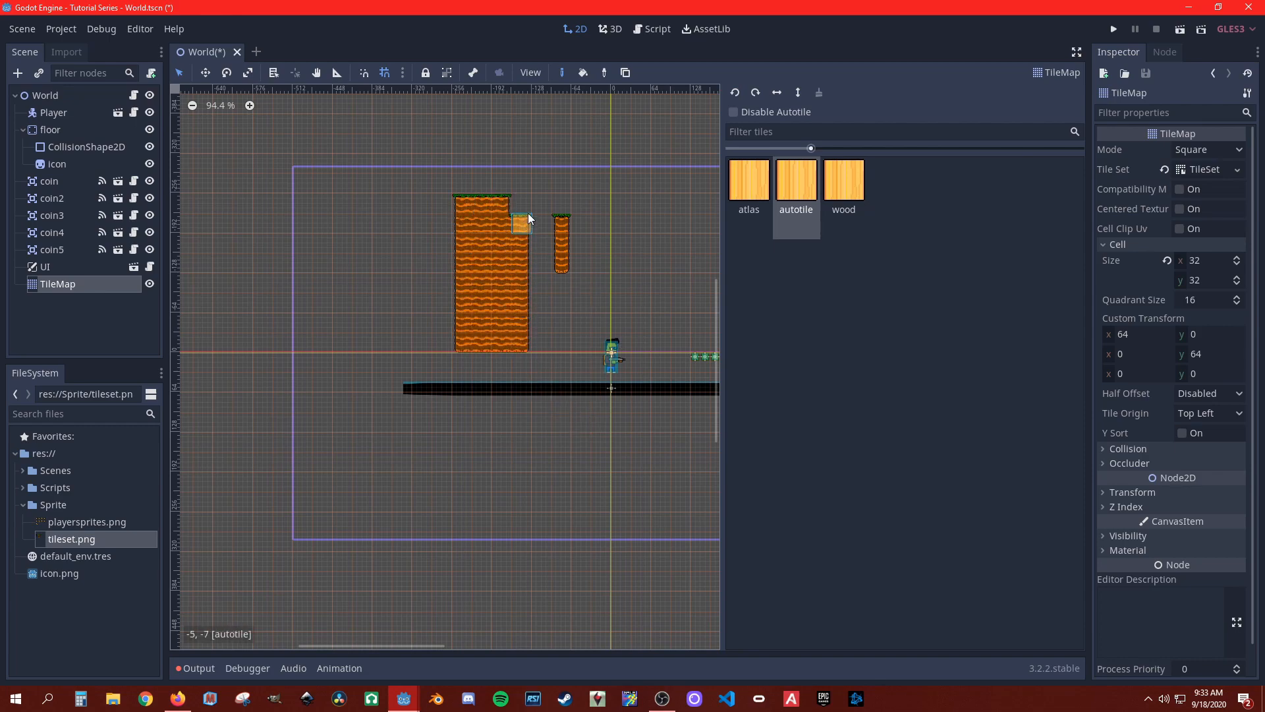
Step: Paint a small floating autotile island beside the large block, and extend that block downward and upward
{"action": "mouse_move", "coordinate": [404, 263]}
{"action": "left_mouse_down"}
{"action": "mouse_move", "coordinate": [401, 251]}
{"action": "mouse_move", "coordinate": [386, 268]}
{"action": "mouse_move", "coordinate": [365, 255]}
{"action": "left_mouse_up"}
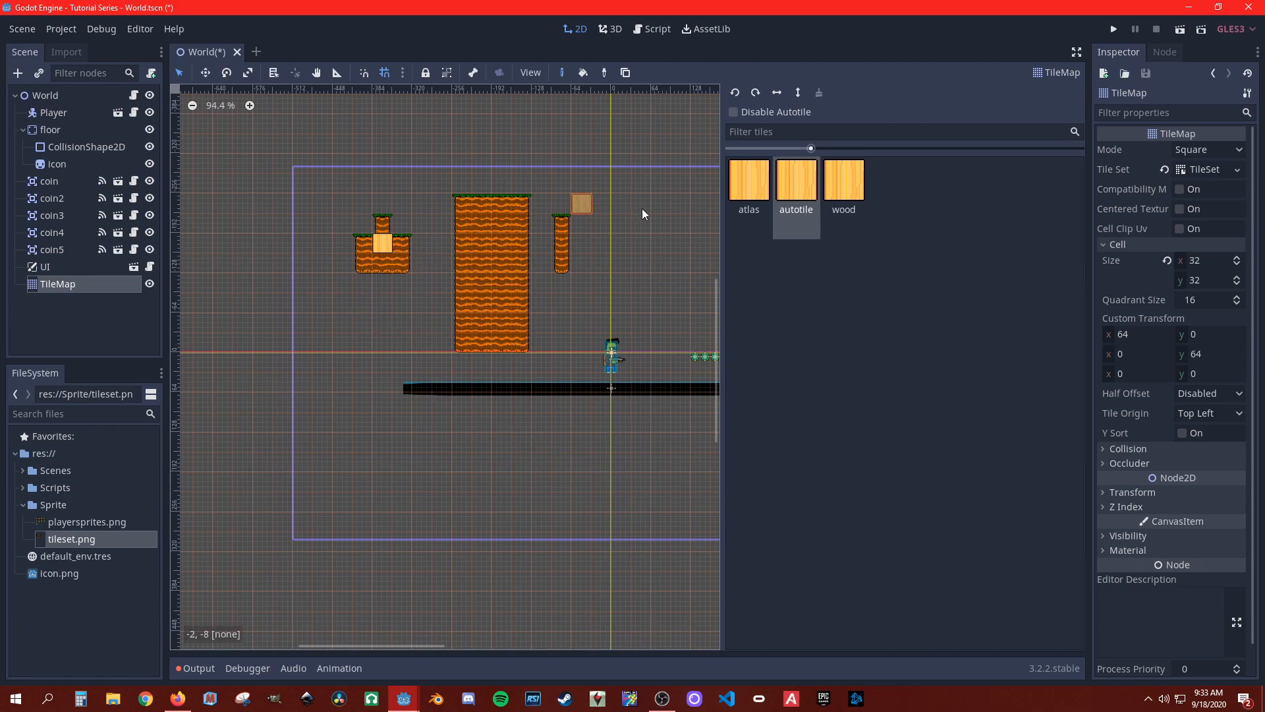
{"action": "left_click_drag", "start_coordinate": [463, 360], "coordinate": [520, 358]}
{"action": "mouse_move", "coordinate": [489, 186]}
{"action": "left_mouse_down"}
{"action": "mouse_move", "coordinate": [519, 162]}
{"action": "mouse_move", "coordinate": [465, 201]}
{"action": "left_mouse_up"}
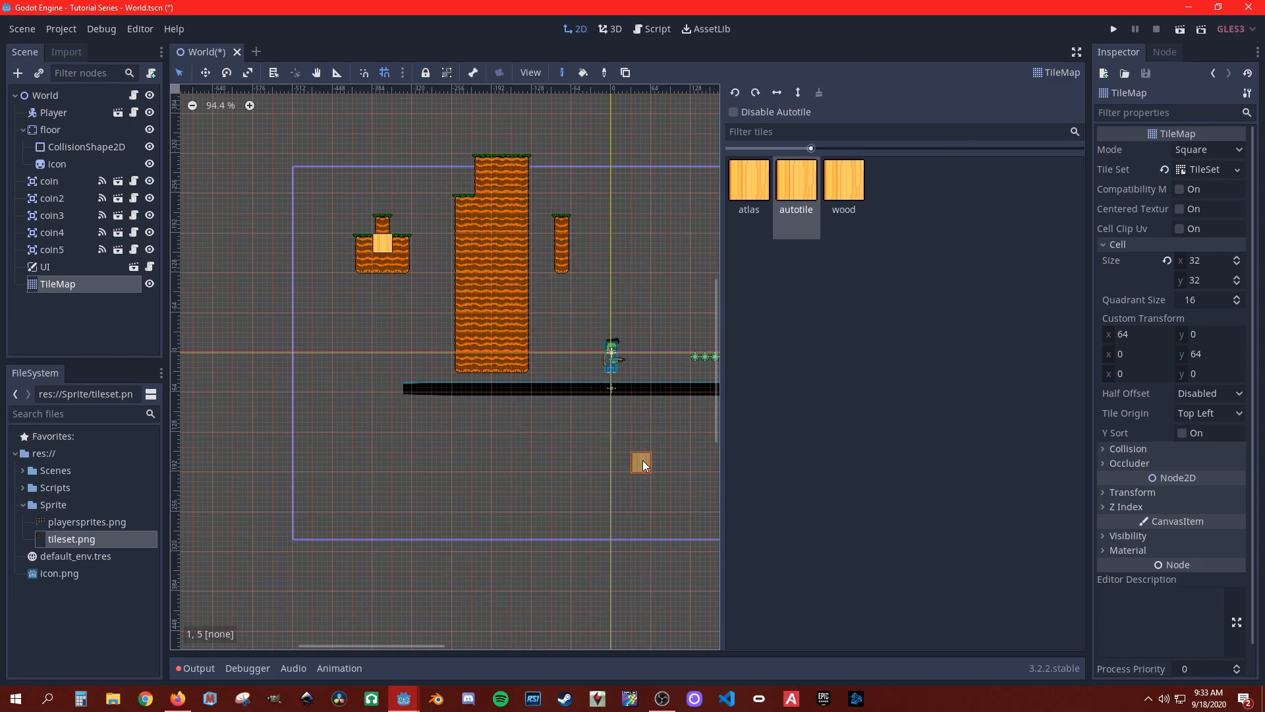
Step: Paint a long autotile ground strip over the black floor beneath the player and coins, with raised tiles at both ends
{"action": "scroll", "coordinate": [562, 470], "scroll_direction": "down", "scroll_amount": 1}
{"action": "mouse_move", "coordinate": [564, 469]}
{"action": "middle_mouse_down"}
{"action": "mouse_move", "coordinate": [363, 449]}
{"action": "mouse_move", "coordinate": [516, 351]}
{"action": "middle_mouse_up"}
{"action": "left_click_drag", "start_coordinate": [365, 303], "coordinate": [773, 306]}
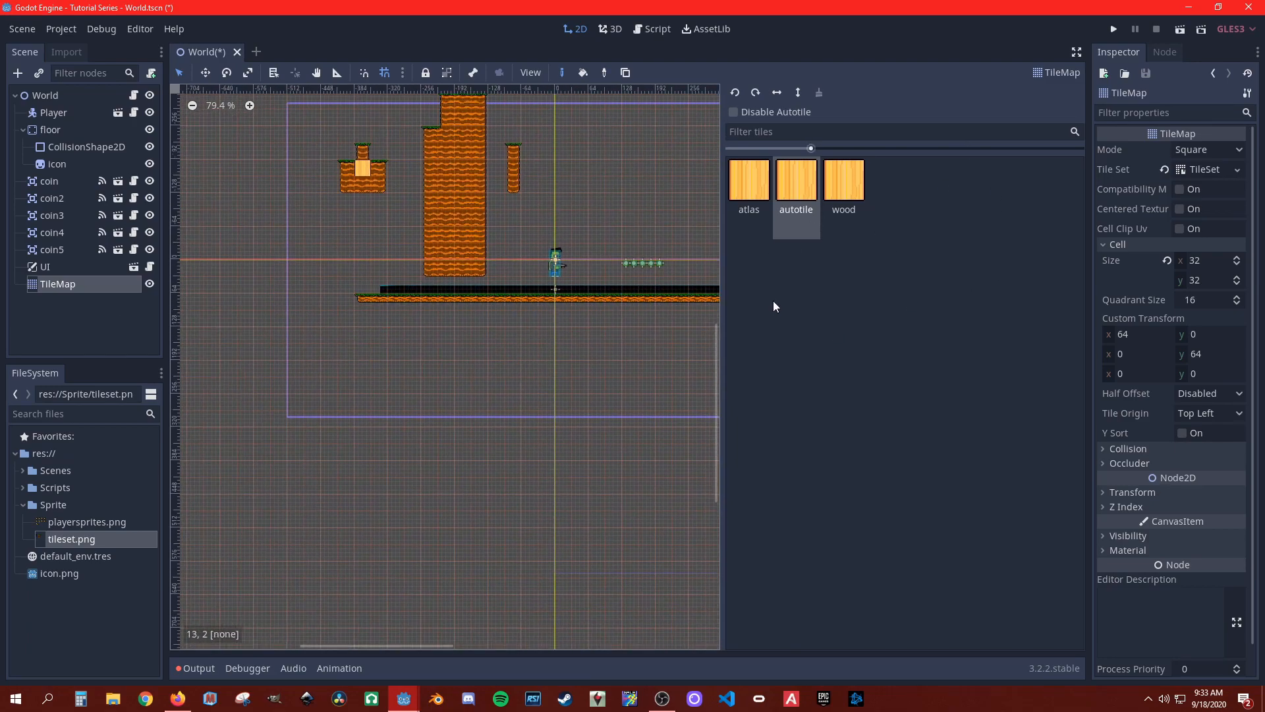
{"action": "left_click_drag", "start_coordinate": [362, 269], "coordinate": [748, 284]}
{"action": "middle_click_drag", "start_coordinate": [477, 371], "coordinate": [323, 441]}
{"action": "left_click_drag", "start_coordinate": [491, 339], "coordinate": [587, 344]}
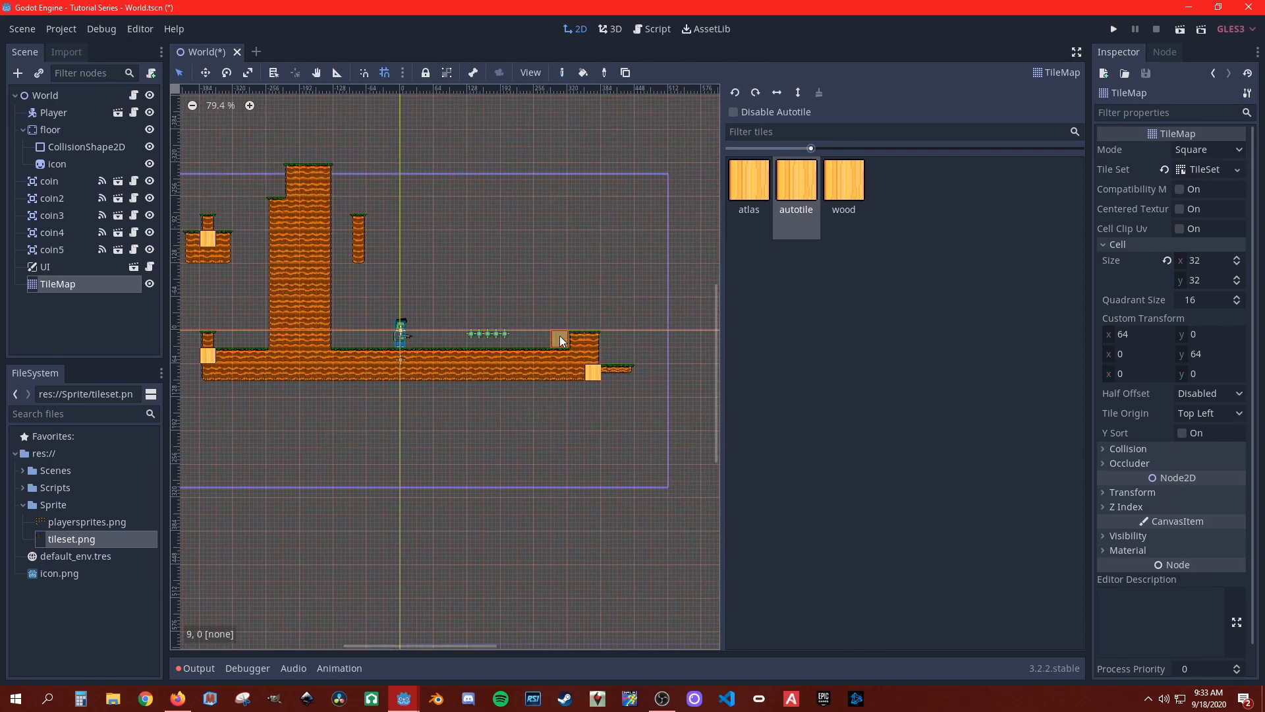
Step: Paint autotile walls and a ceiling that enclose the player and coins, extend the terrain into a second chamber, and save the scene
{"action": "mouse_move", "coordinate": [613, 349]}
{"action": "left_mouse_down"}
{"action": "mouse_move", "coordinate": [638, 349]}
{"action": "mouse_move", "coordinate": [625, 294]}
{"action": "mouse_move", "coordinate": [564, 202]}
{"action": "mouse_move", "coordinate": [310, 195]}
{"action": "mouse_move", "coordinate": [630, 170]}
{"action": "mouse_move", "coordinate": [353, 182]}
{"action": "mouse_move", "coordinate": [641, 180]}
{"action": "mouse_move", "coordinate": [658, 262]}
{"action": "mouse_move", "coordinate": [632, 212]}
{"action": "mouse_move", "coordinate": [676, 187]}
{"action": "mouse_move", "coordinate": [680, 364]}
{"action": "mouse_move", "coordinate": [655, 369]}
{"action": "left_mouse_up"}
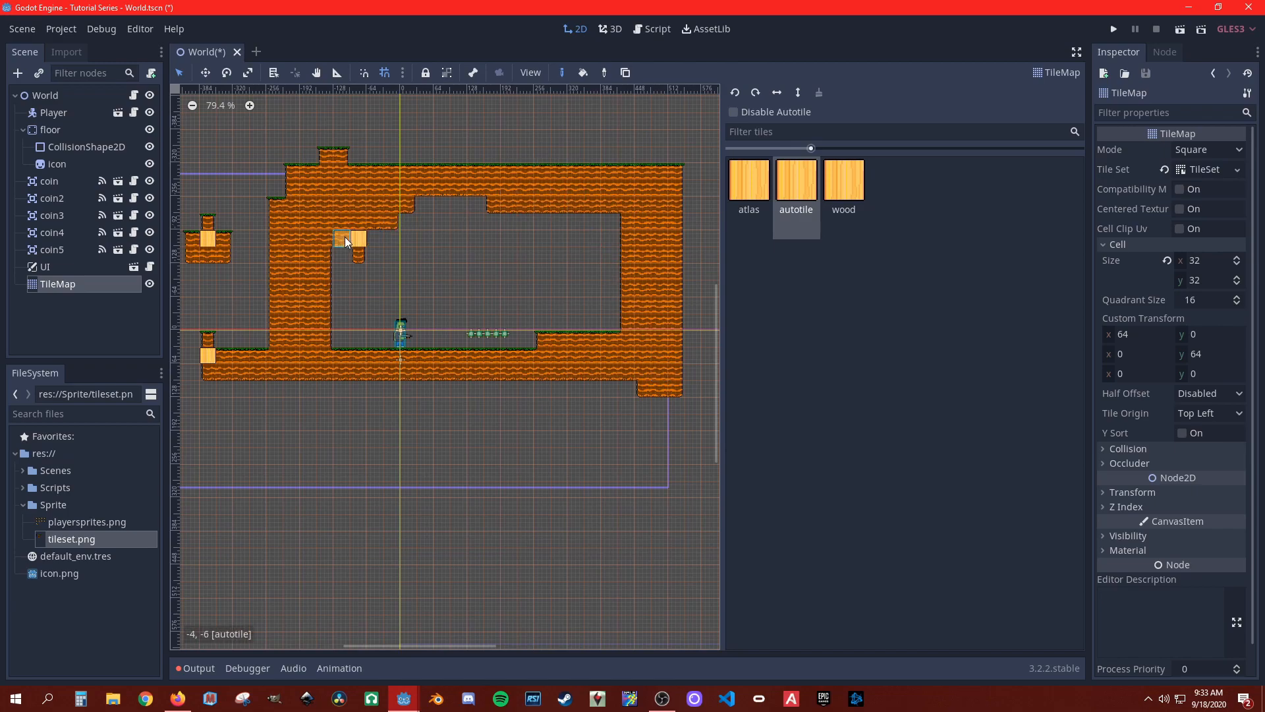
{"action": "middle_click_drag", "start_coordinate": [257, 303], "coordinate": [395, 298]}
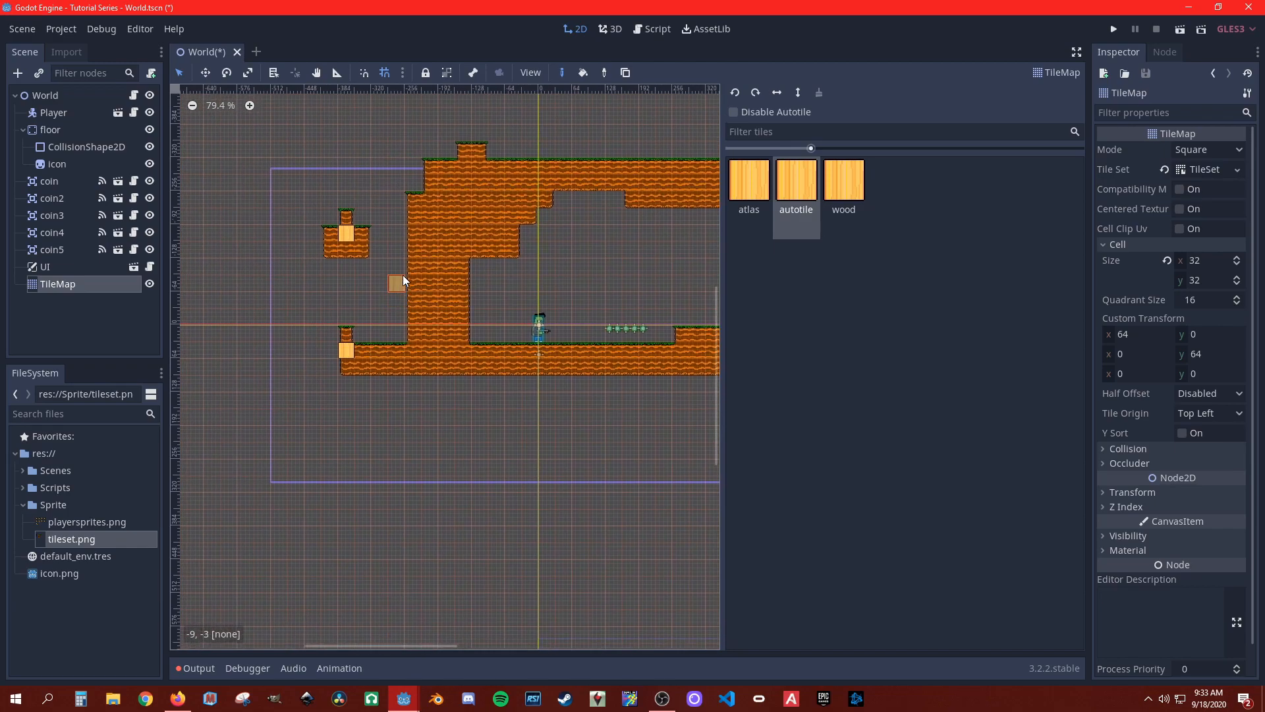
{"action": "mouse_move", "coordinate": [314, 233]}
{"action": "left_mouse_down"}
{"action": "mouse_move", "coordinate": [347, 216]}
{"action": "mouse_move", "coordinate": [347, 314]}
{"action": "mouse_move", "coordinate": [312, 278]}
{"action": "mouse_move", "coordinate": [331, 354]}
{"action": "mouse_move", "coordinate": [353, 292]}
{"action": "mouse_move", "coordinate": [350, 272]}
{"action": "mouse_move", "coordinate": [328, 349]}
{"action": "mouse_move", "coordinate": [297, 377]}
{"action": "left_mouse_up"}
{"action": "right_click_drag", "start_coordinate": [294, 381], "coordinate": [364, 384]}
{"action": "mouse_move", "coordinate": [293, 371]}
{"action": "left_mouse_down"}
{"action": "mouse_move", "coordinate": [303, 219]}
{"action": "mouse_move", "coordinate": [298, 286]}
{"action": "mouse_move", "coordinate": [299, 225]}
{"action": "mouse_move", "coordinate": [389, 216]}
{"action": "mouse_move", "coordinate": [396, 295]}
{"action": "mouse_move", "coordinate": [362, 334]}
{"action": "mouse_move", "coordinate": [379, 337]}
{"action": "left_mouse_up"}
{"action": "mouse_move", "coordinate": [481, 285]}
{"action": "right_mouse_down"}
{"action": "mouse_move", "coordinate": [390, 265]}
{"action": "mouse_move", "coordinate": [335, 271]}
{"action": "mouse_move", "coordinate": [324, 323]}
{"action": "mouse_move", "coordinate": [441, 319]}
{"action": "mouse_move", "coordinate": [343, 291]}
{"action": "mouse_move", "coordinate": [459, 303]}
{"action": "mouse_move", "coordinate": [474, 322]}
{"action": "right_mouse_up"}
{"action": "mouse_move", "coordinate": [671, 339]}
{"action": "middle_mouse_down"}
{"action": "mouse_move", "coordinate": [437, 379]}
{"action": "mouse_move", "coordinate": [548, 358]}
{"action": "middle_mouse_up"}
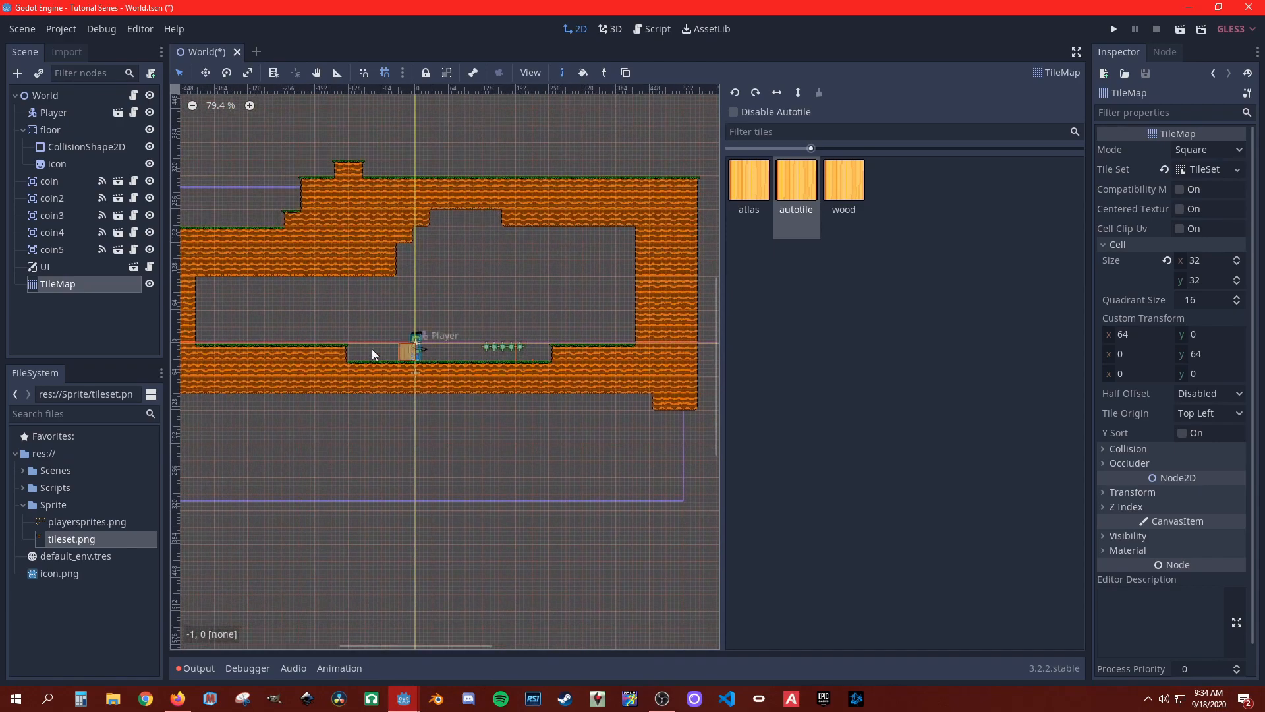
{"action": "left_click", "coordinate": [22, 29]}
{"action": "left_click", "coordinate": [21, 139]}
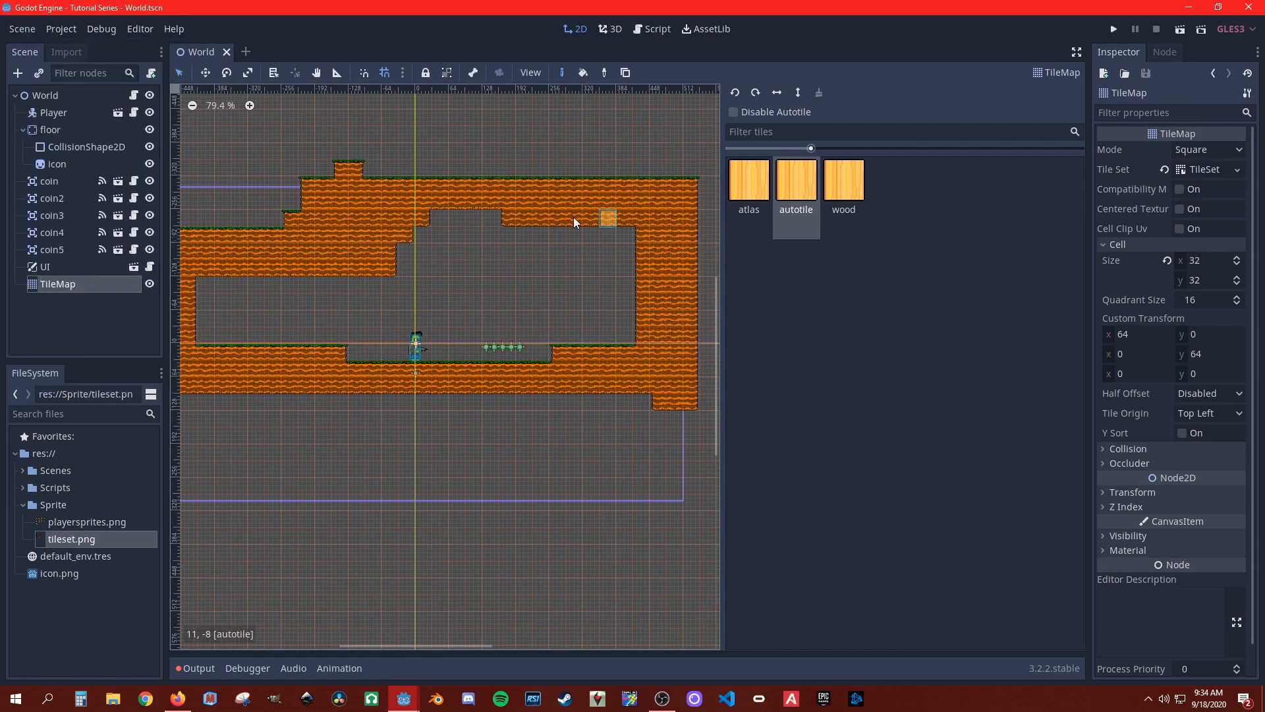
Step: Open the TileMap's TileSet for editing and bring up the collision options of the atlas tile in tileset.png
{"action": "middle_click_drag", "start_coordinate": [413, 392], "coordinate": [485, 330]}
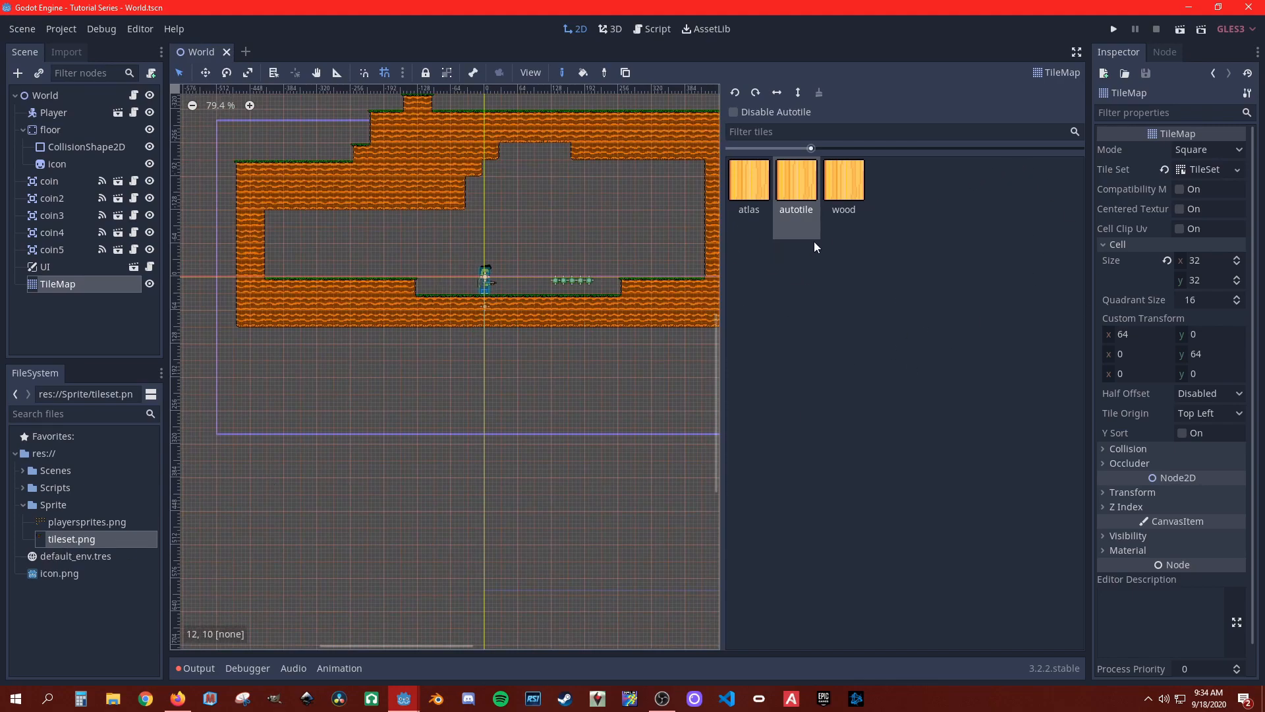
{"action": "left_click", "coordinate": [65, 270]}
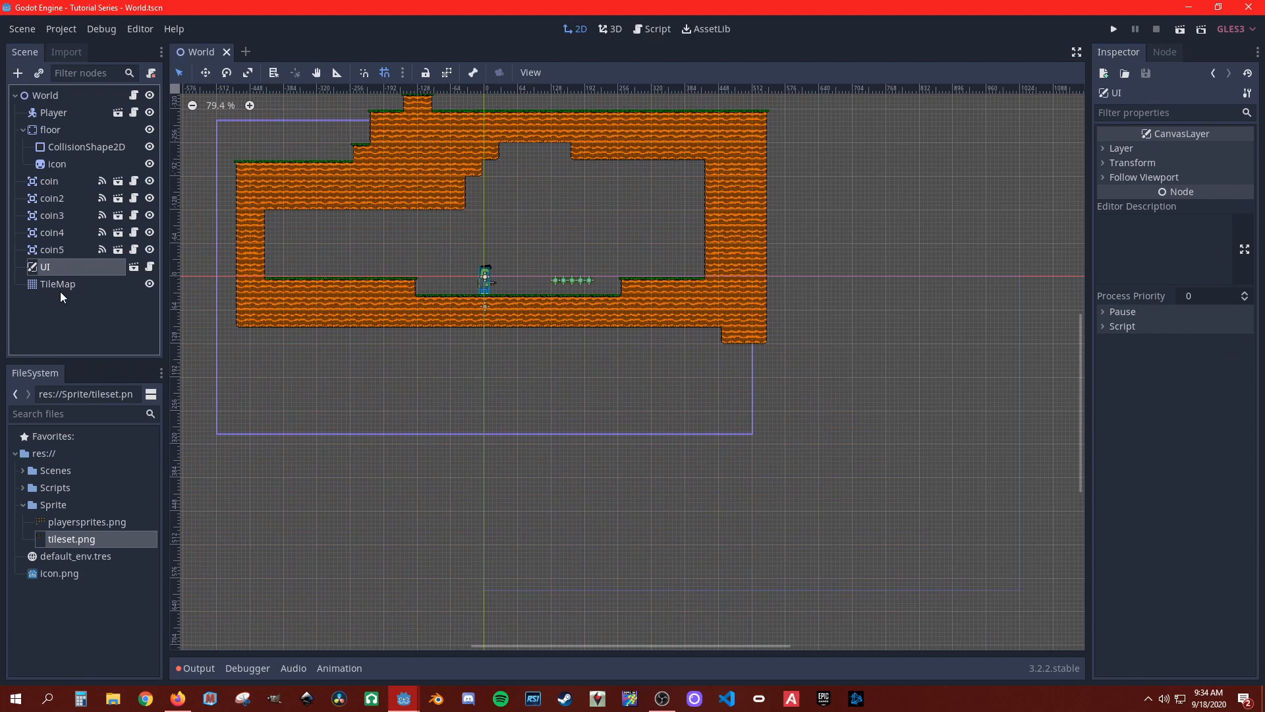
{"action": "left_click", "coordinate": [60, 288]}
{"action": "left_click", "coordinate": [1200, 171]}
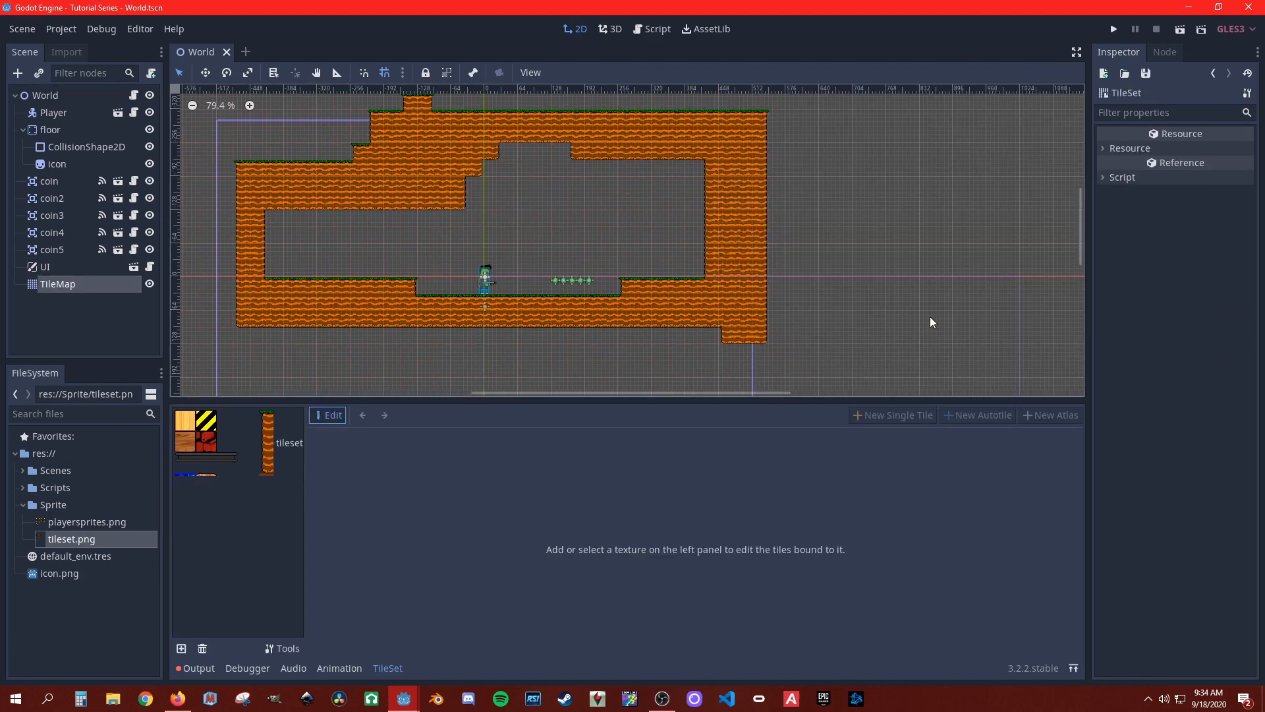
{"action": "left_click", "coordinate": [176, 453]}
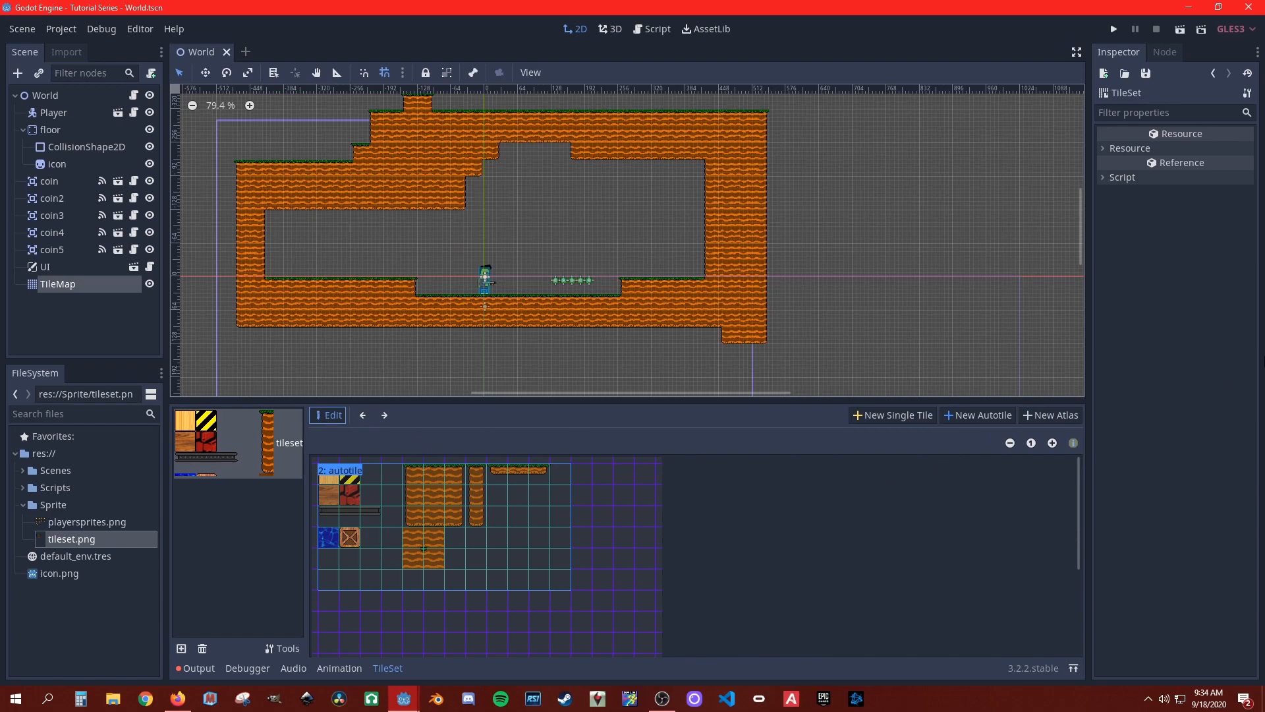
{"action": "left_click", "coordinate": [408, 519]}
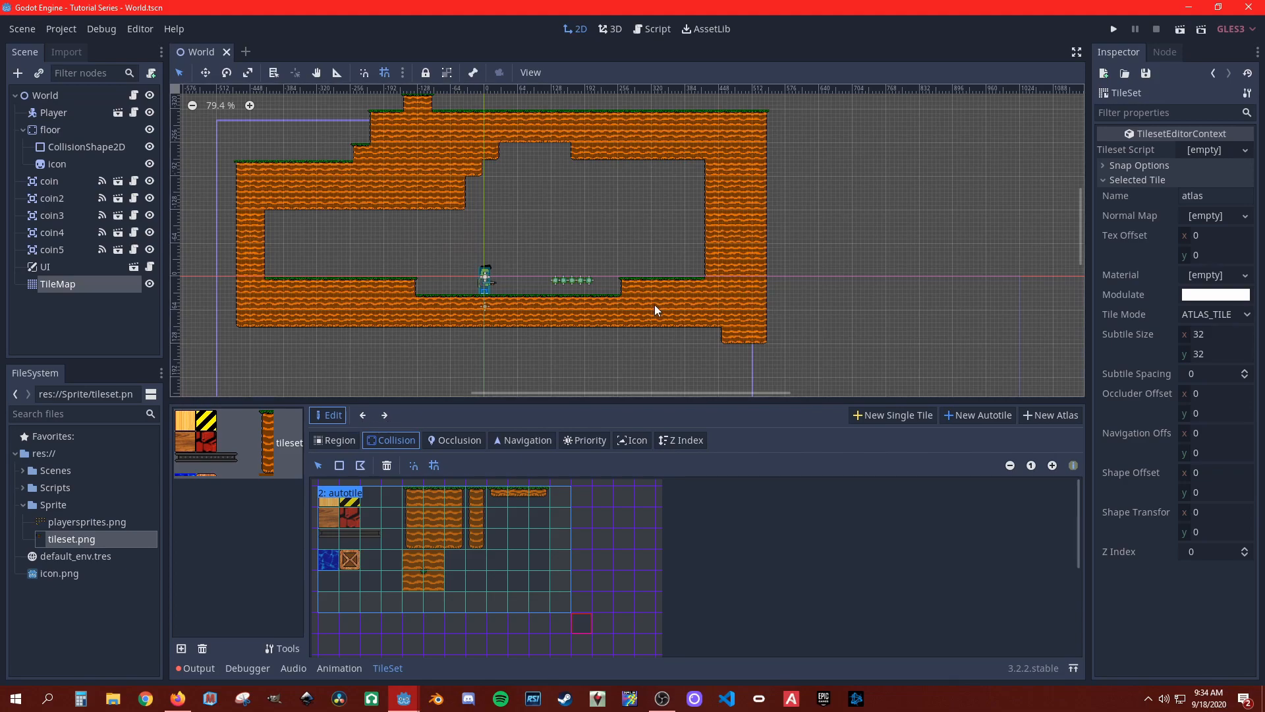
Step: Review the atlas, autotile and wood tiles in the TileMap's tile palette
{"action": "left_click", "coordinate": [78, 291]}
{"action": "left_click", "coordinate": [801, 198]}
{"action": "left_click", "coordinate": [747, 196]}
{"action": "left_click", "coordinate": [794, 193]}
{"action": "left_click", "coordinate": [840, 193]}
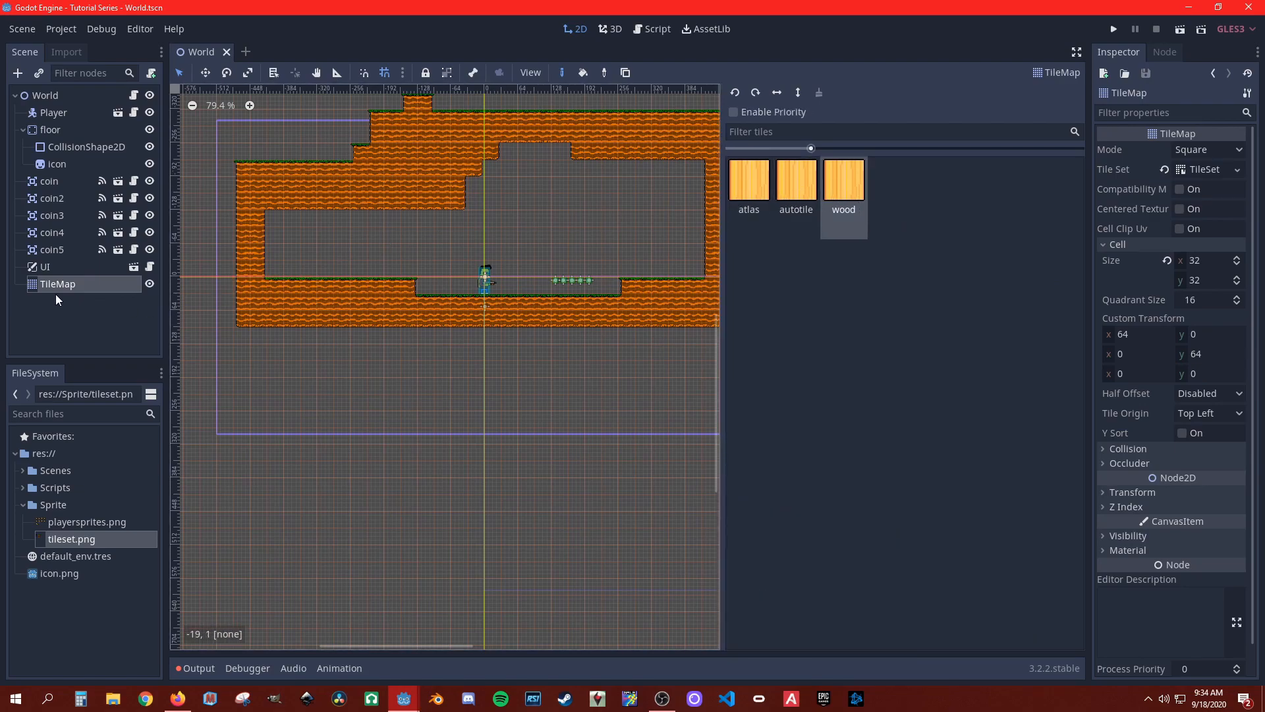
Step: Reopen the TileSet, cycle through the tileset.png tiles to the autotile, and switch to collision editing
{"action": "left_click", "coordinate": [1205, 169]}
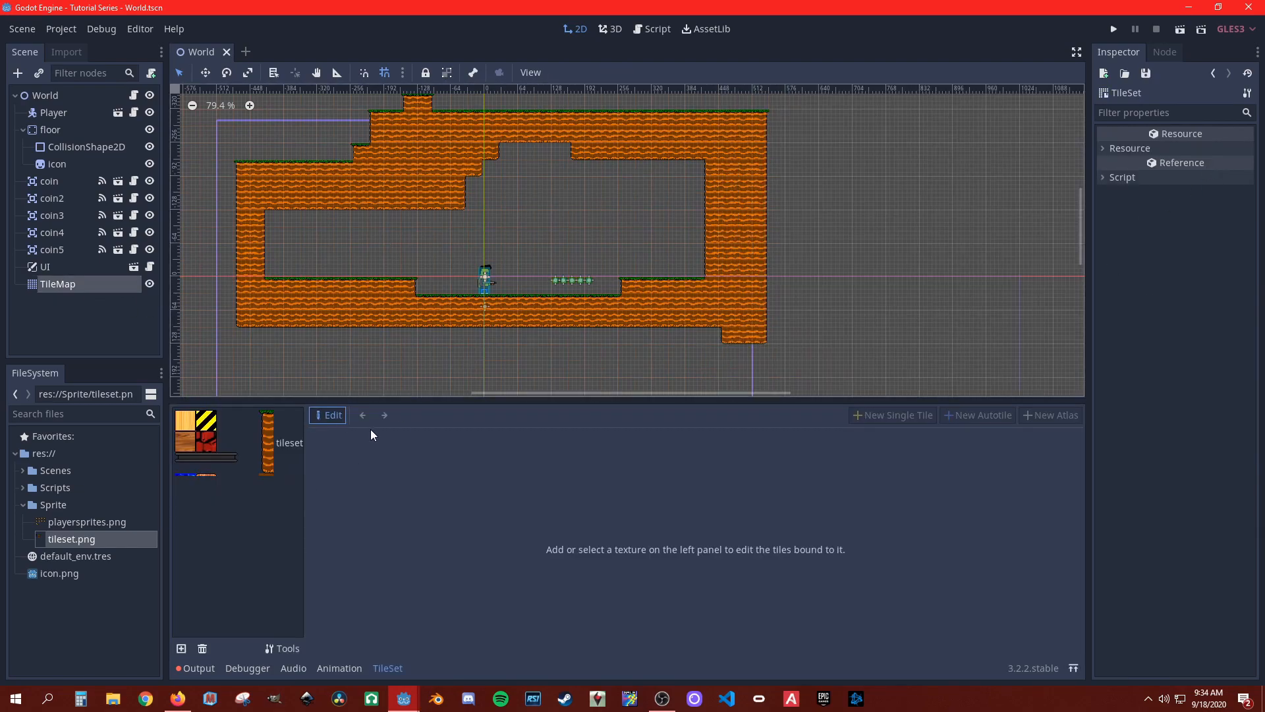
{"action": "left_click", "coordinate": [271, 448]}
{"action": "left_click", "coordinate": [385, 416]}
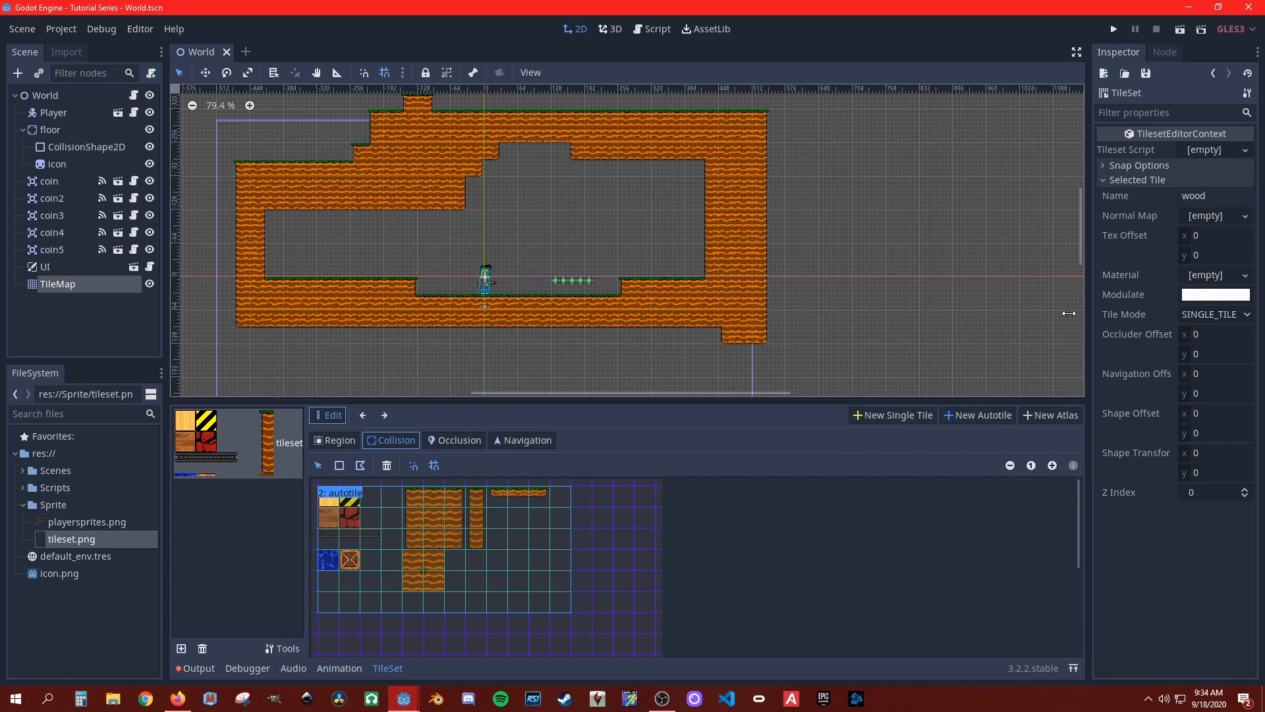
{"action": "left_click", "coordinate": [387, 416]}
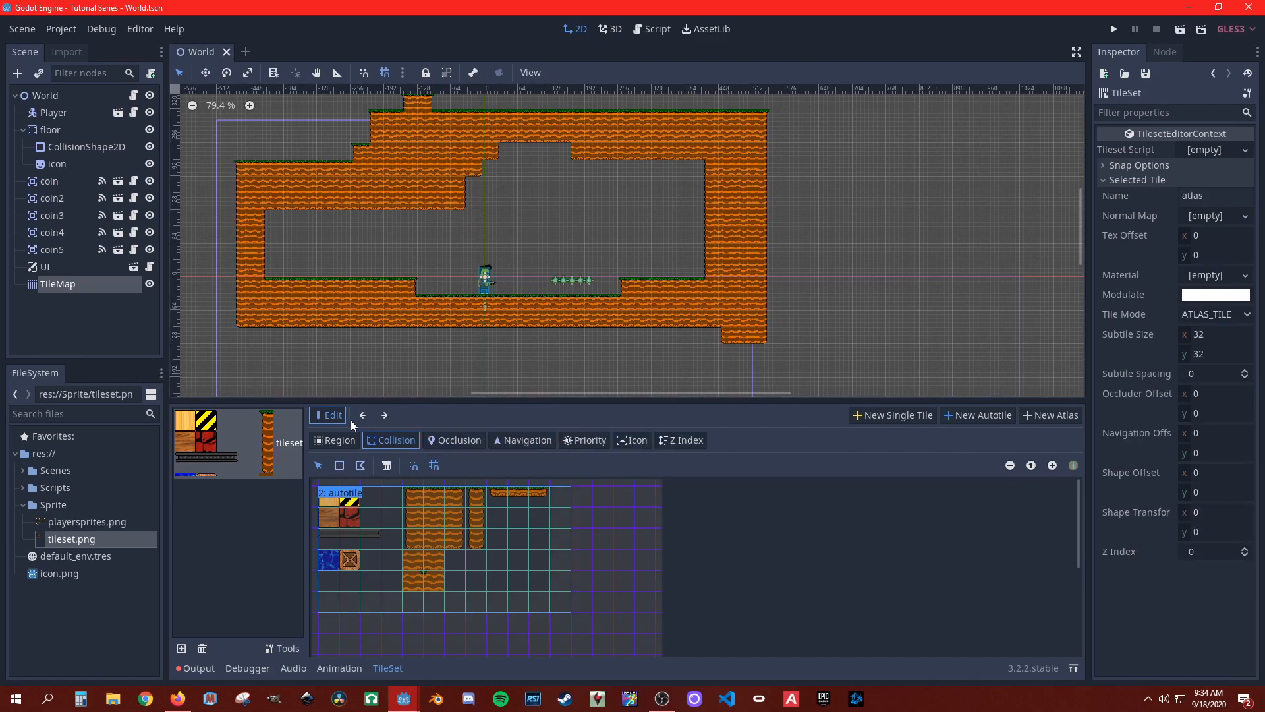
{"action": "left_click", "coordinate": [362, 415]}
{"action": "left_click", "coordinate": [386, 414]}
{"action": "left_click", "coordinate": [386, 416]}
{"action": "left_click", "coordinate": [362, 415]}
{"action": "left_click", "coordinate": [333, 440]}
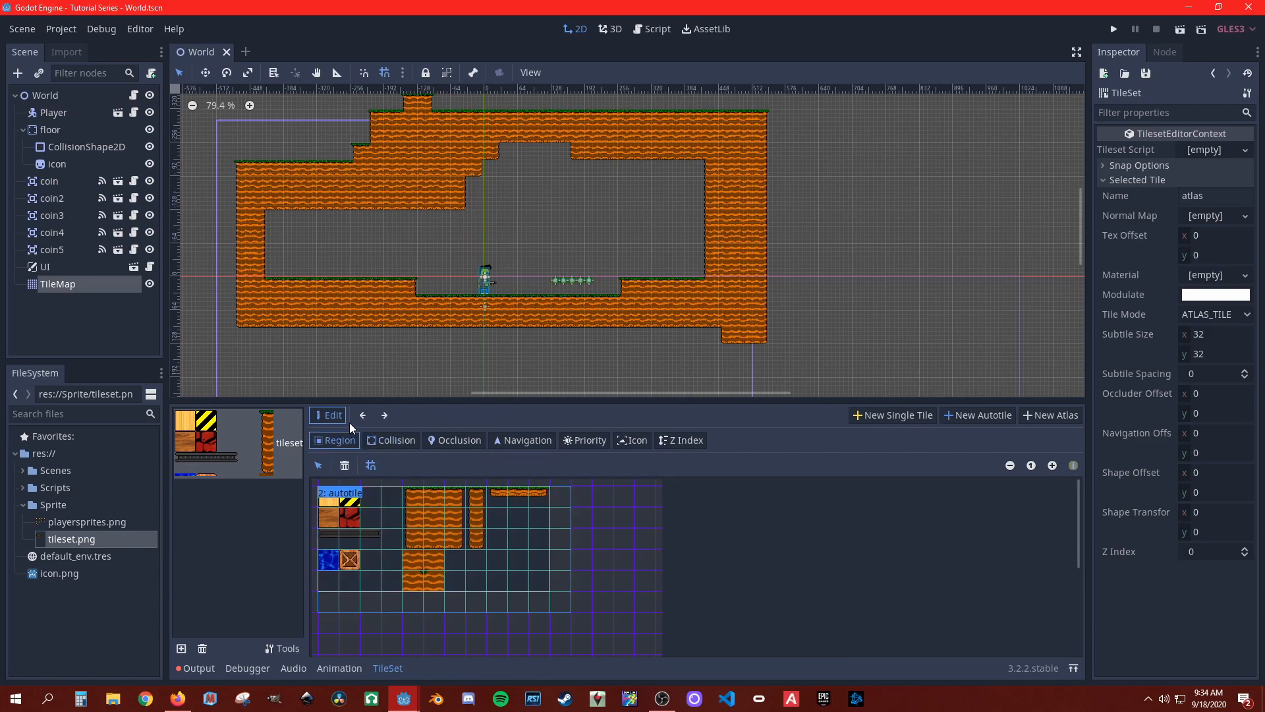
{"action": "left_click", "coordinate": [384, 415]}
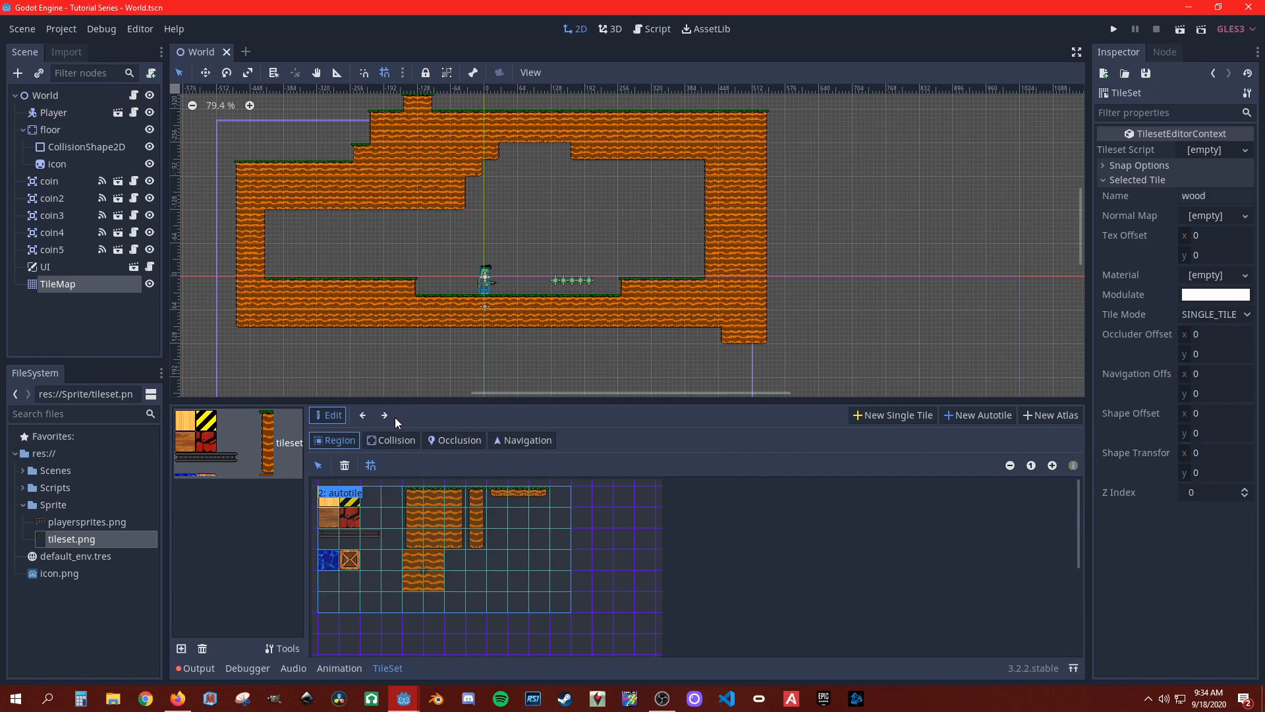
{"action": "left_click", "coordinate": [388, 416]}
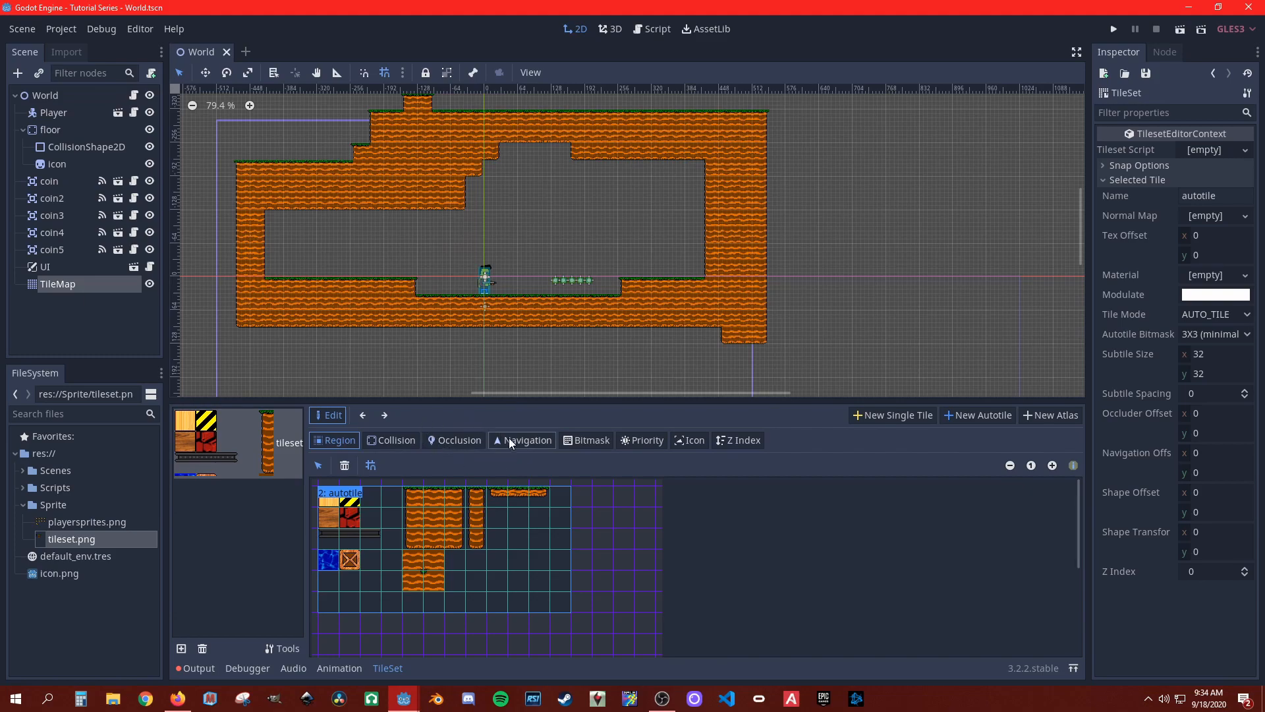
{"action": "left_click", "coordinate": [389, 440]}
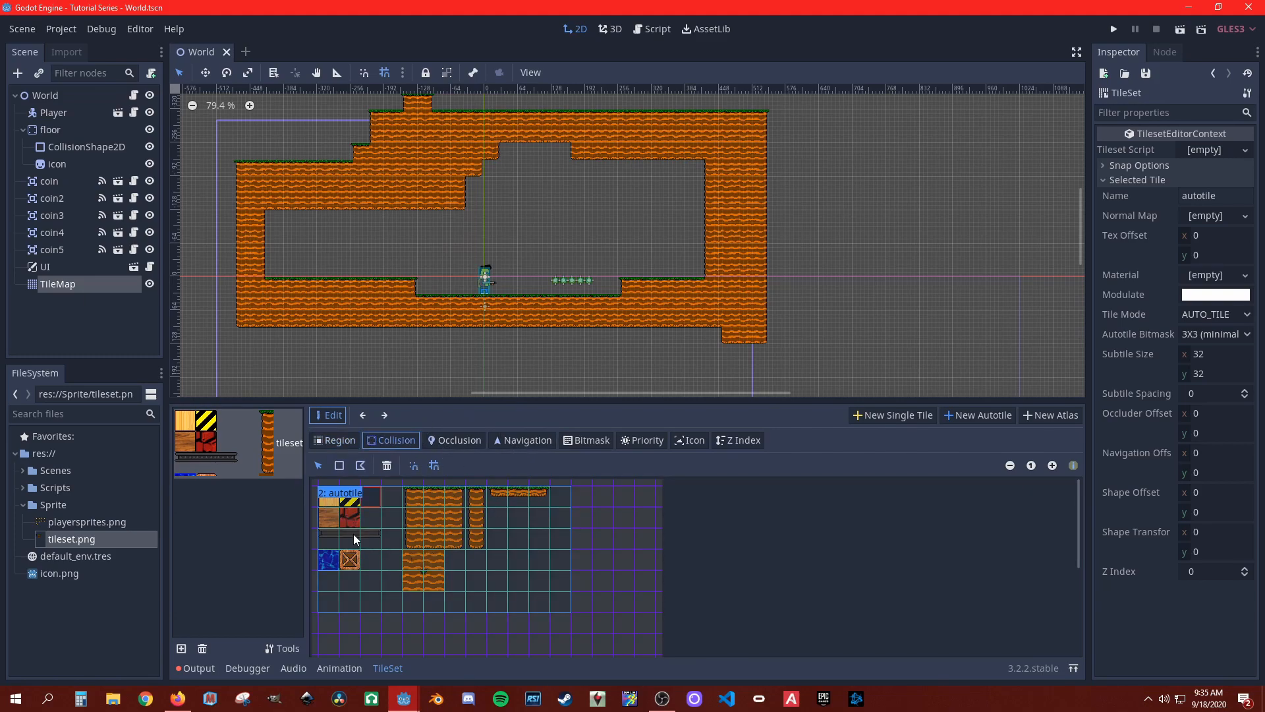
Step: Try a rectangular collision shape on an empty cell of the autotile, inspect its shape, and undo the trial
{"action": "left_click", "coordinate": [340, 466]}
{"action": "left_click", "coordinate": [372, 496]}
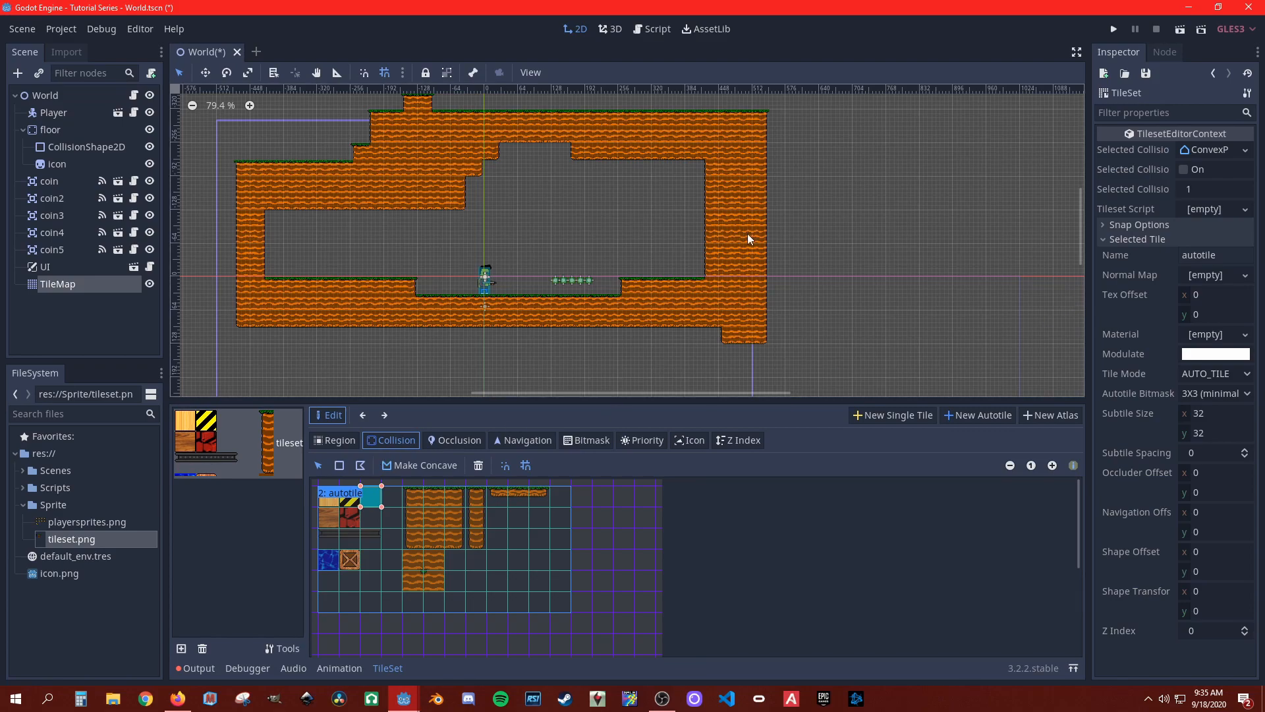
{"action": "left_click", "coordinate": [1208, 151]}
{"action": "left_click", "coordinate": [1208, 151]}
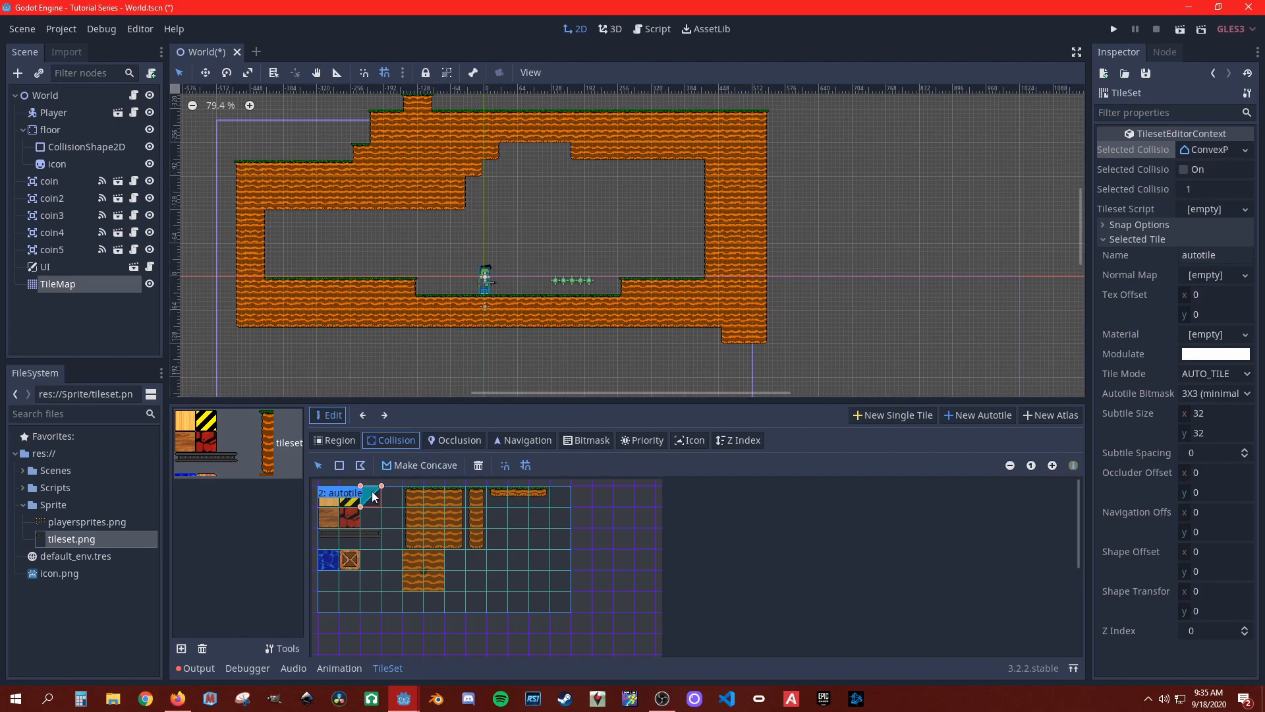
{"action": "left_click", "coordinate": [344, 512]}
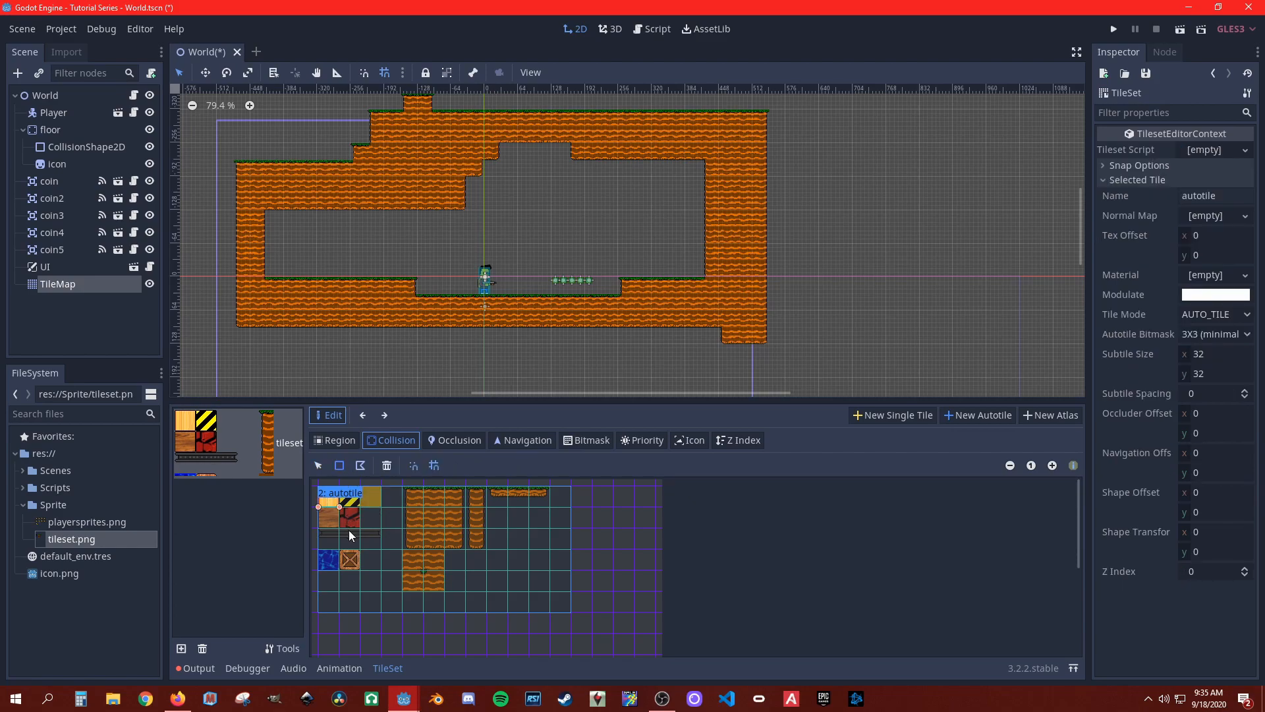
{"action": "left_click", "coordinate": [364, 489]}
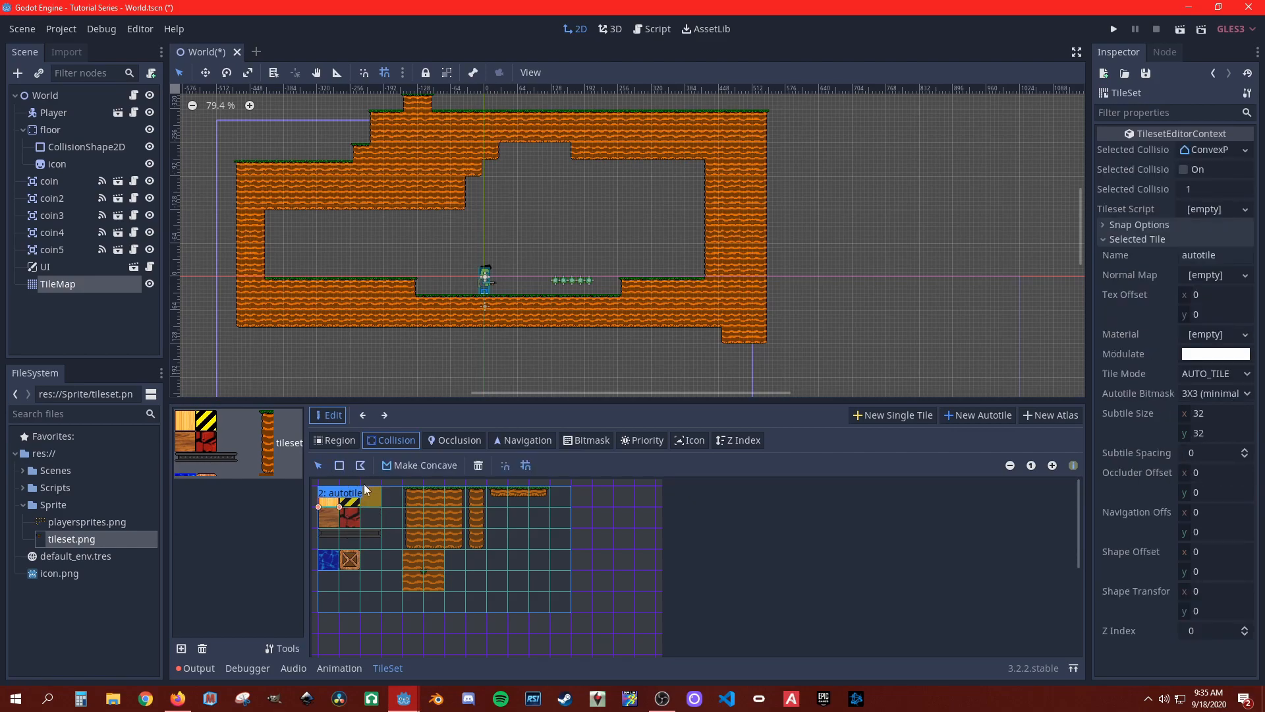
{"action": "left_click", "coordinate": [406, 512]}
{"action": "key", "text": "ctrl+z"}
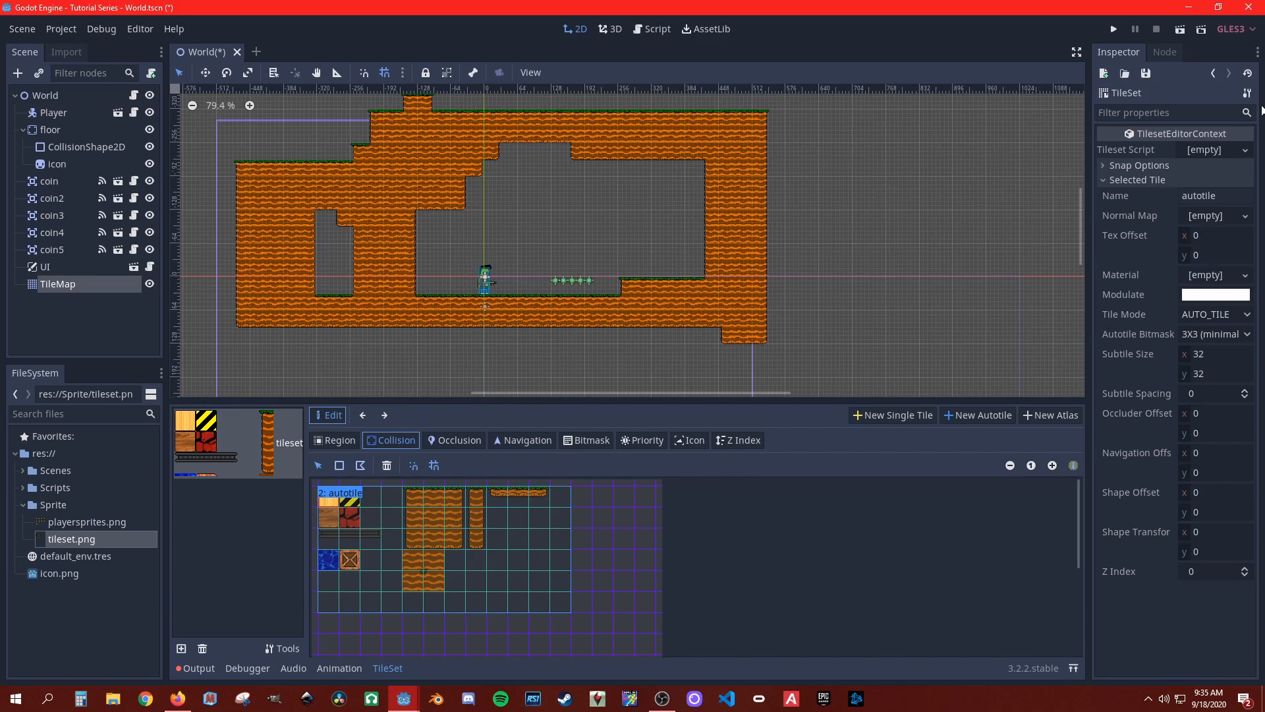
Step: Hide the tile names over the texture, try a rectangular collision shape on the wood cell, and delete that shape
{"action": "left_click", "coordinate": [1072, 465]}
{"action": "left_click_drag", "start_coordinate": [319, 485], "coordinate": [337, 507]}
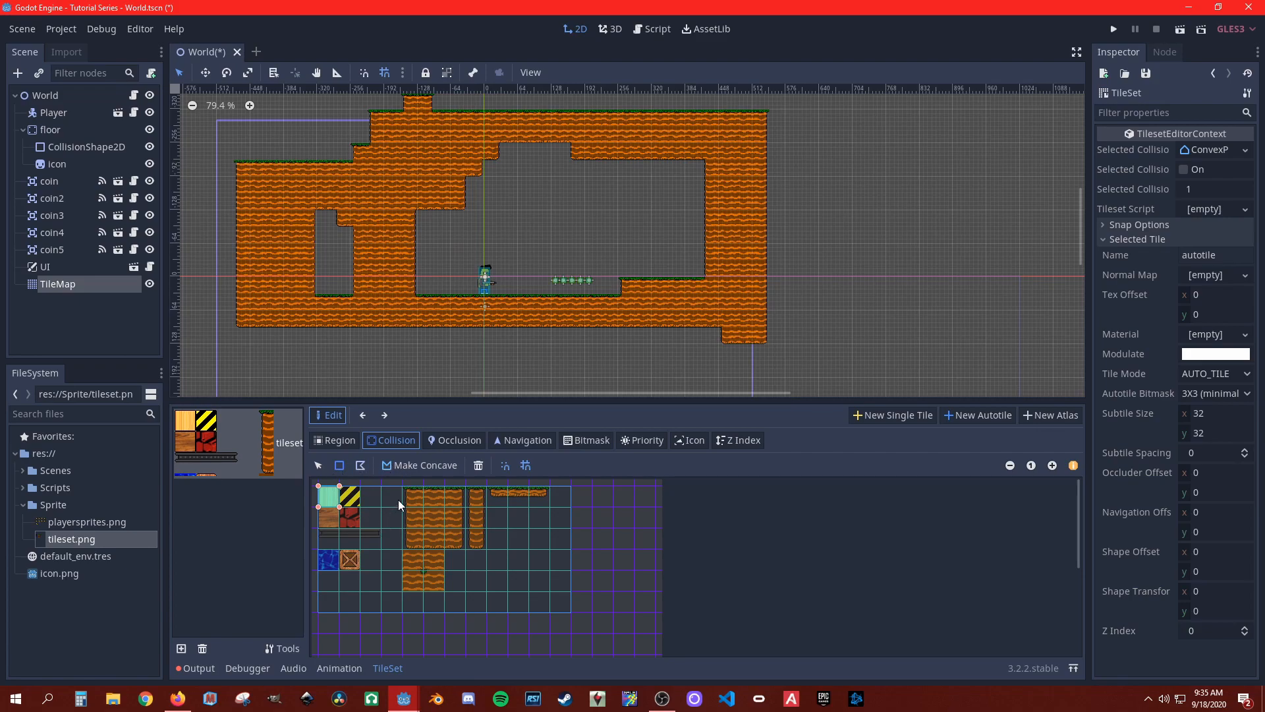
{"action": "key", "text": "ctrl+s"}
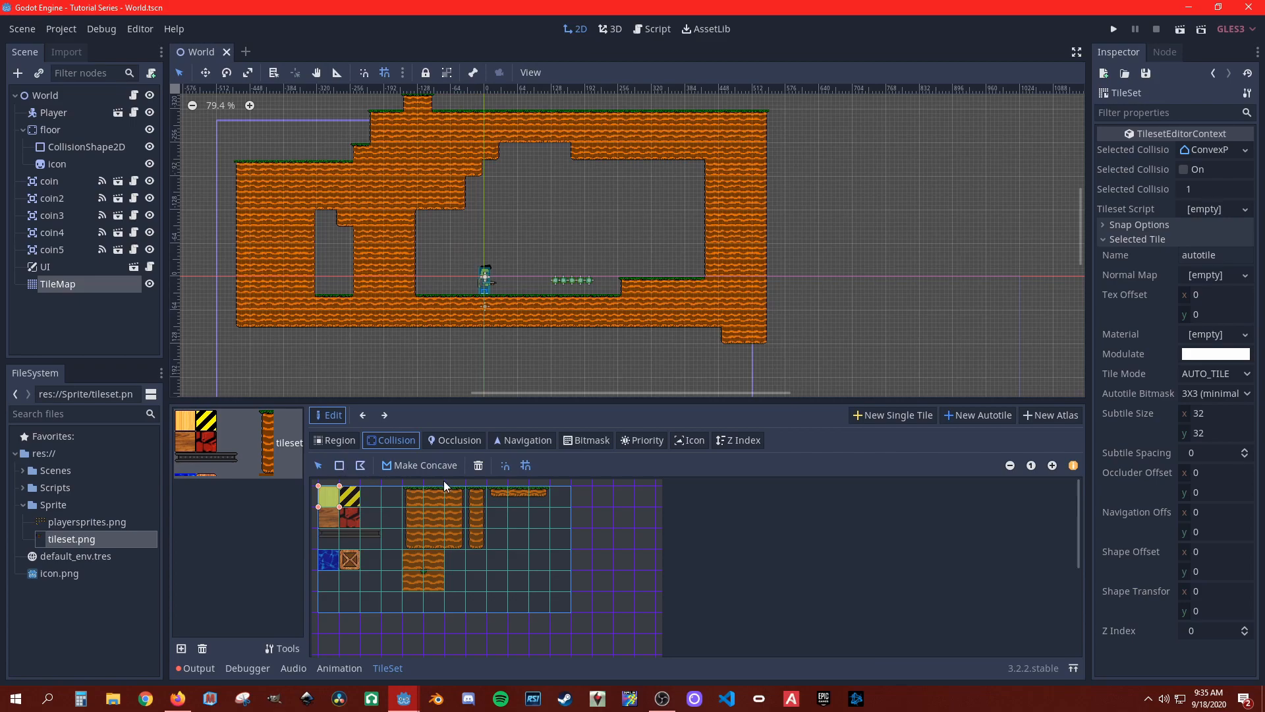
{"action": "key", "text": "Delete"}
Step: Add a rectangular collision shape to each of the three top-row cells of the large three-by-three dirt block
{"action": "left_click", "coordinate": [413, 496]}
{"action": "left_click", "coordinate": [339, 465]}
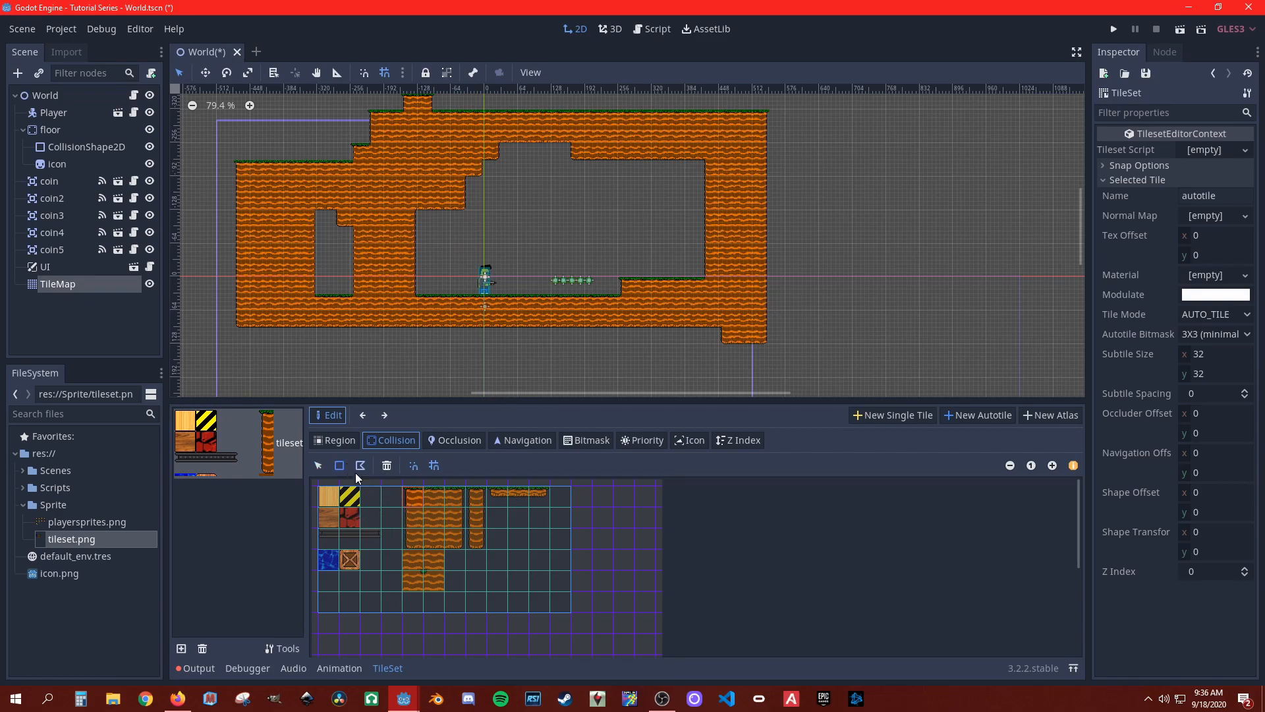
{"action": "left_click", "coordinate": [427, 493]}
{"action": "left_click", "coordinate": [438, 502]}
{"action": "left_click", "coordinate": [339, 465]}
{"action": "left_click", "coordinate": [449, 498]}
{"action": "left_click", "coordinate": [449, 496]}
{"action": "left_click", "coordinate": [339, 464]}
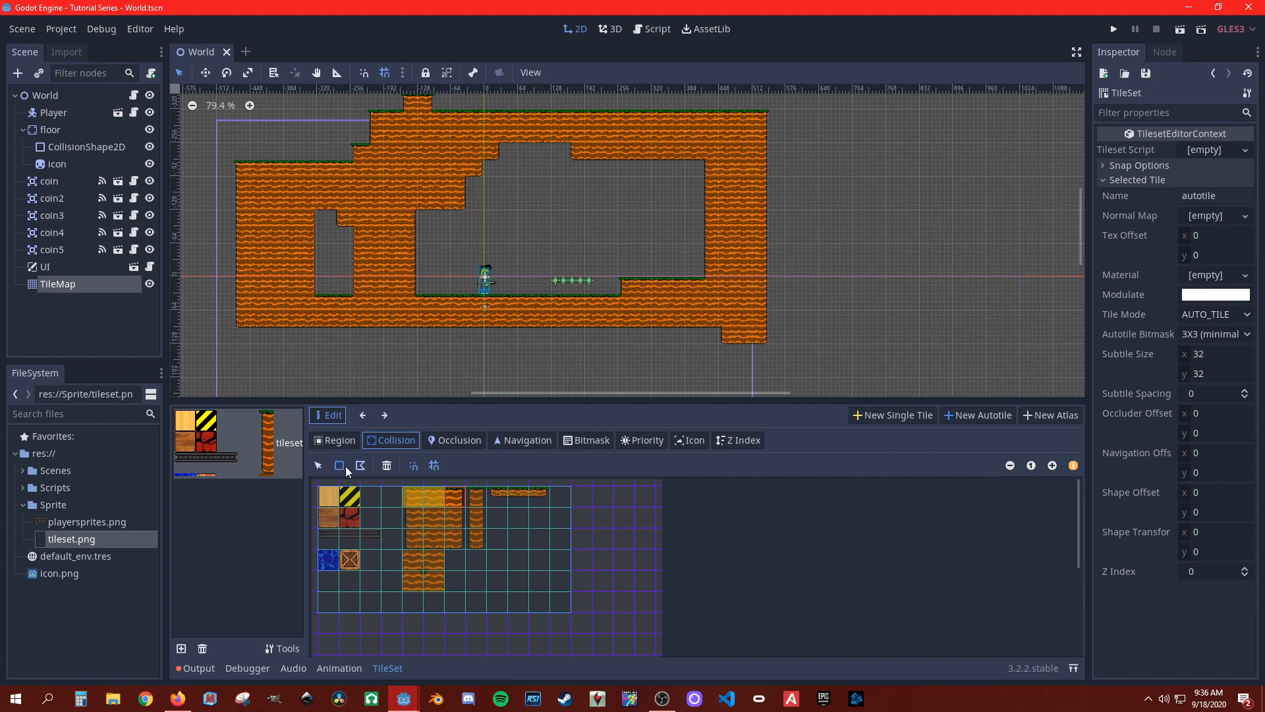
{"action": "left_click", "coordinate": [459, 493]}
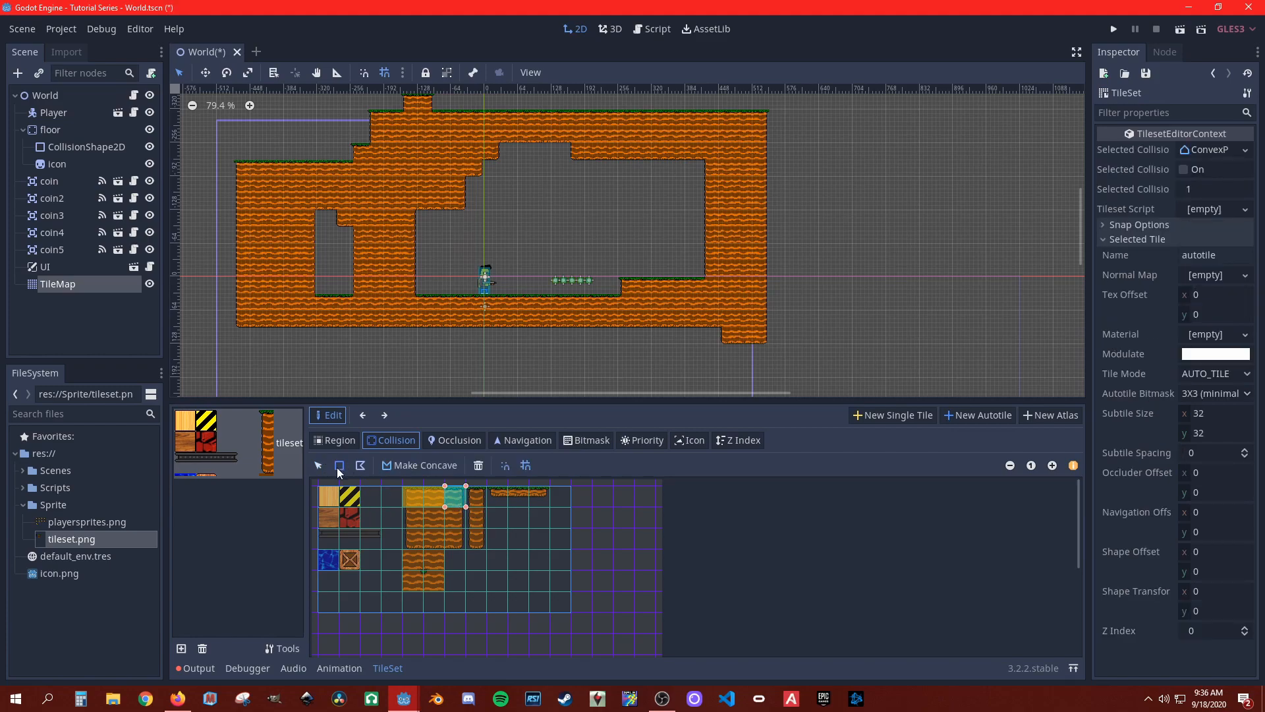
Step: Add full-cell rectangular collision shapes to the three middle-row cells of the large dirt block
{"action": "left_click", "coordinate": [416, 521]}
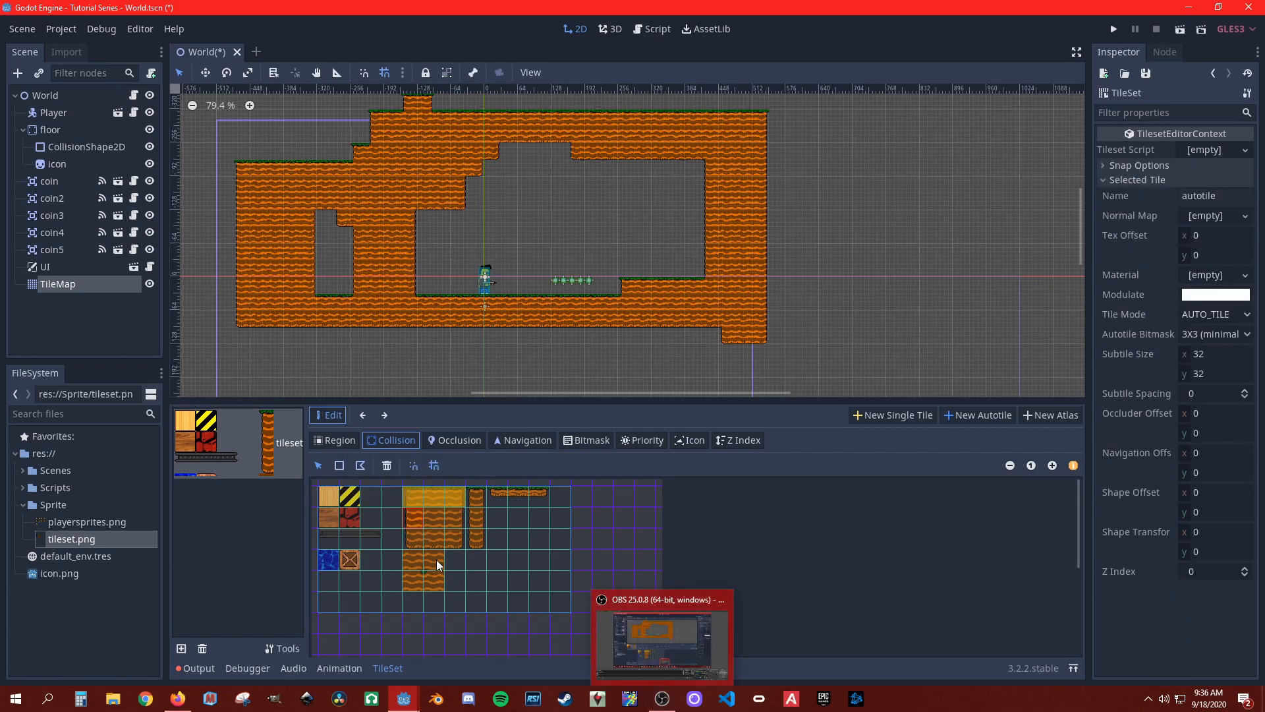
{"action": "left_click", "coordinate": [398, 518]}
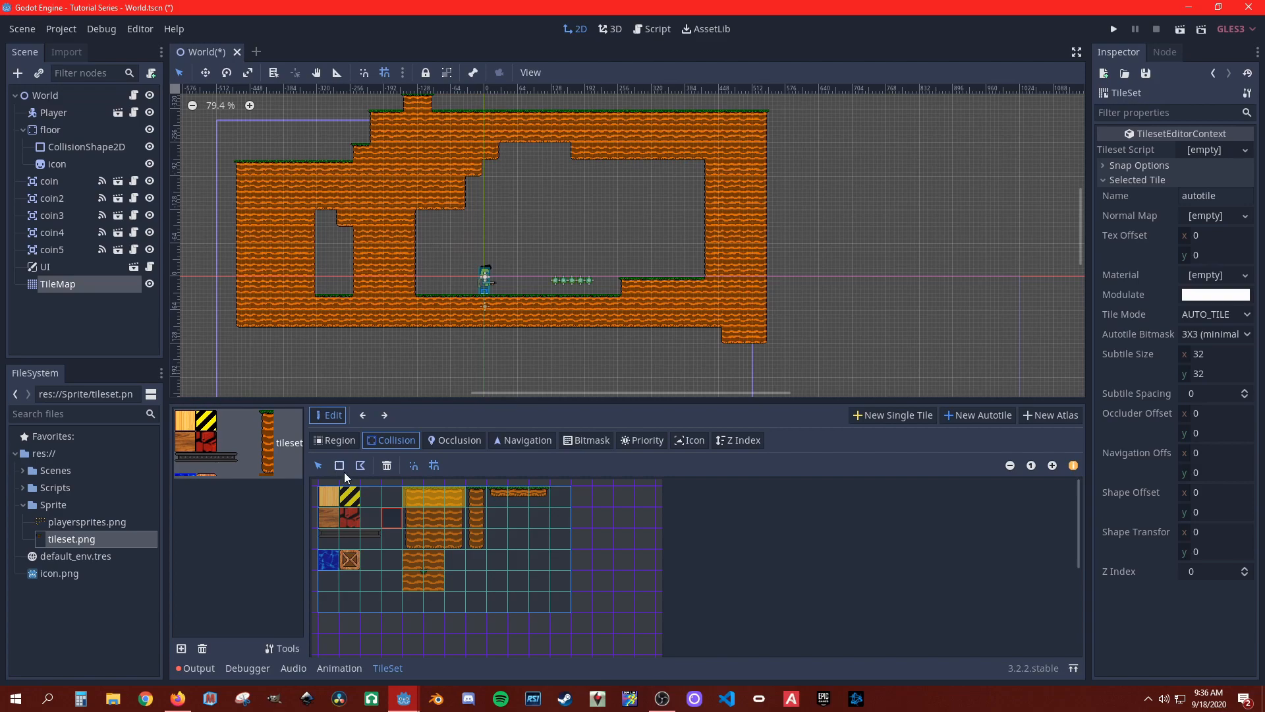
{"action": "left_click", "coordinate": [430, 522]}
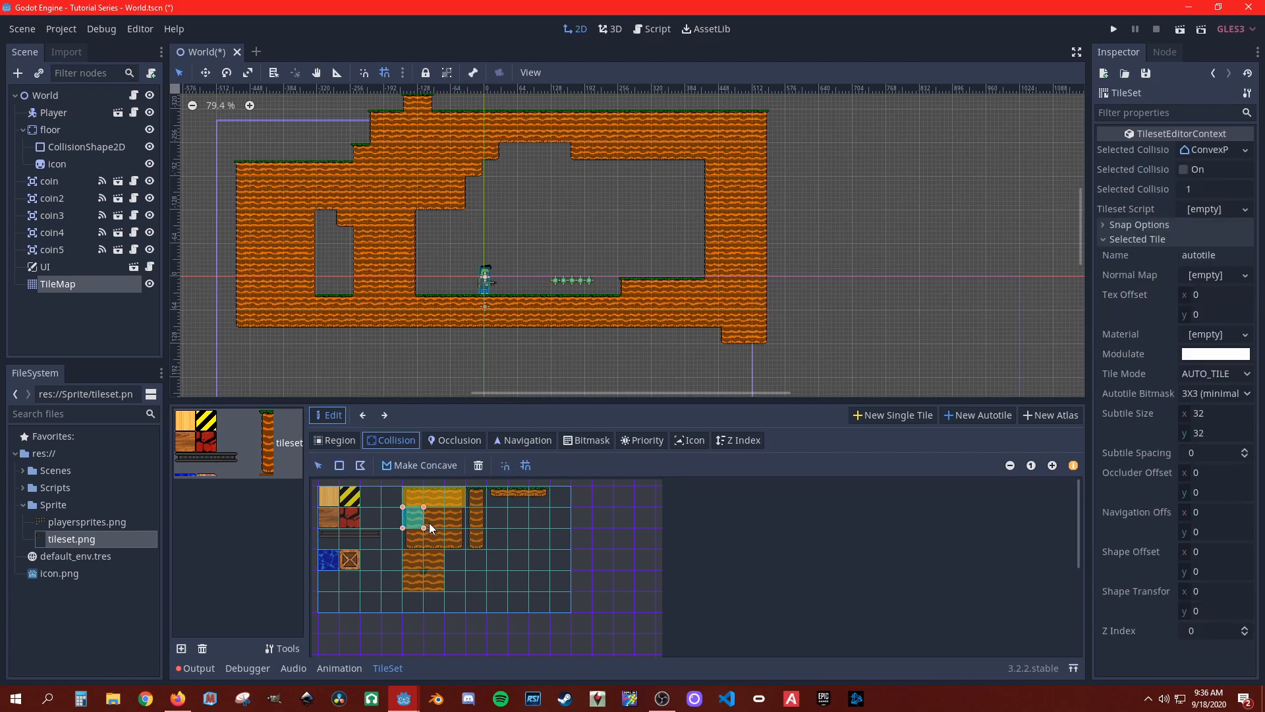
{"action": "left_click", "coordinate": [434, 520]}
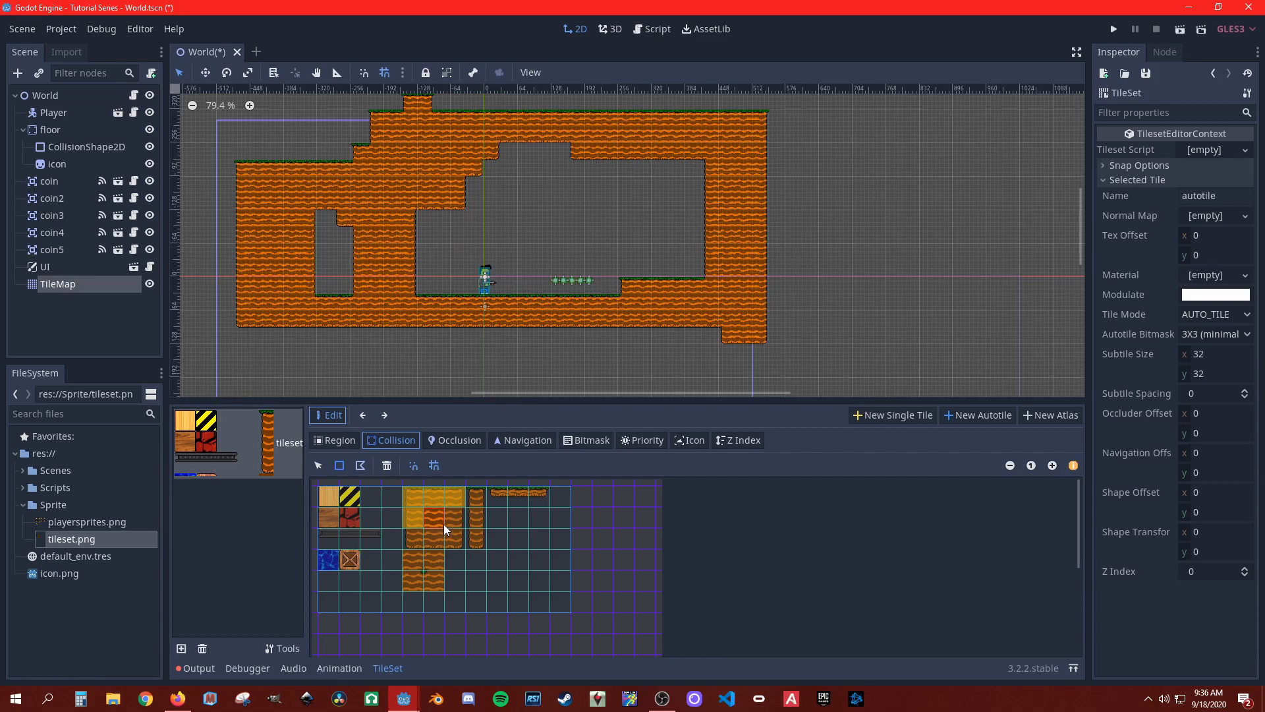
{"action": "left_click", "coordinate": [453, 515]}
{"action": "left_click", "coordinate": [456, 519]}
Step: Add full-cell rectangular collision shapes to the three bottom-row cells of the large dirt block
{"action": "left_click", "coordinate": [458, 553]}
{"action": "left_click", "coordinate": [401, 546]}
{"action": "left_click", "coordinate": [340, 466]}
{"action": "left_click", "coordinate": [433, 541]}
{"action": "left_click", "coordinate": [436, 543]}
{"action": "left_click", "coordinate": [340, 467]}
{"action": "left_click", "coordinate": [465, 547]}
{"action": "left_click", "coordinate": [459, 545]}
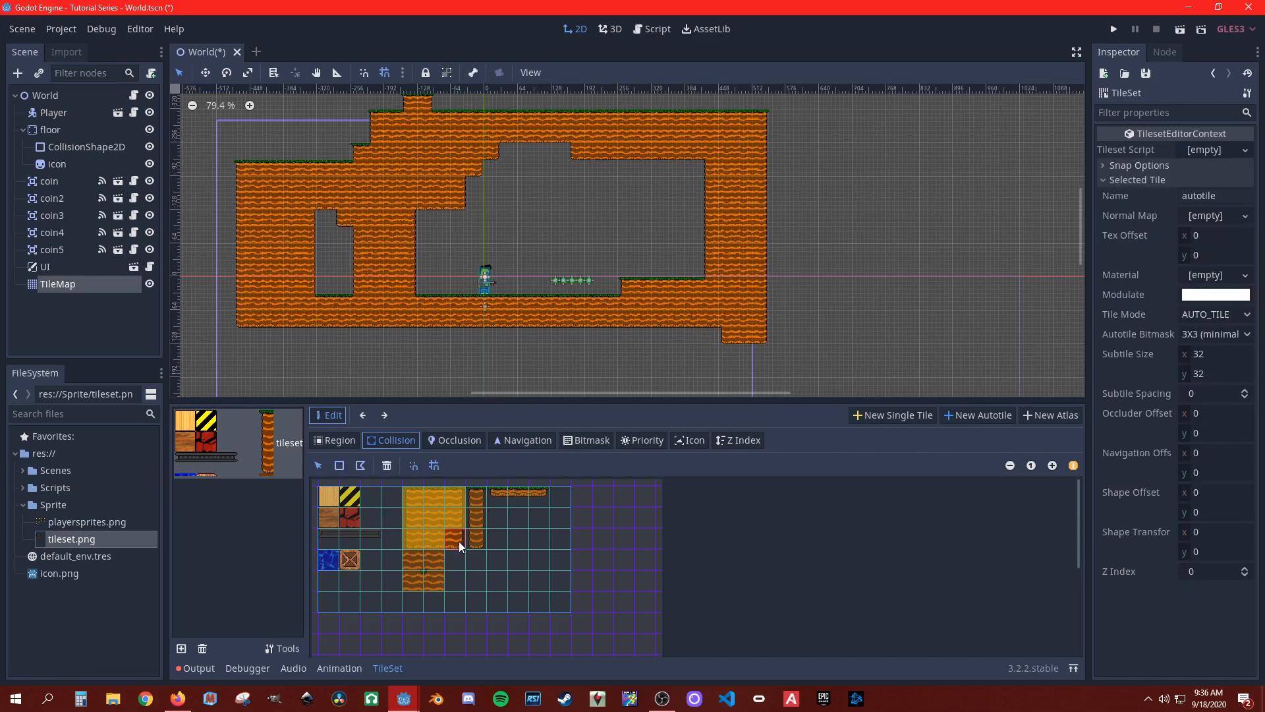
{"action": "left_click", "coordinate": [497, 600]}
Step: Add rectangular collision shapes to the four cells of the two-by-two dirt group beneath the large block
{"action": "left_click", "coordinate": [417, 561]}
{"action": "left_click", "coordinate": [419, 565]}
{"action": "left_click", "coordinate": [340, 468]}
{"action": "left_click", "coordinate": [412, 585]}
{"action": "left_click", "coordinate": [413, 587]}
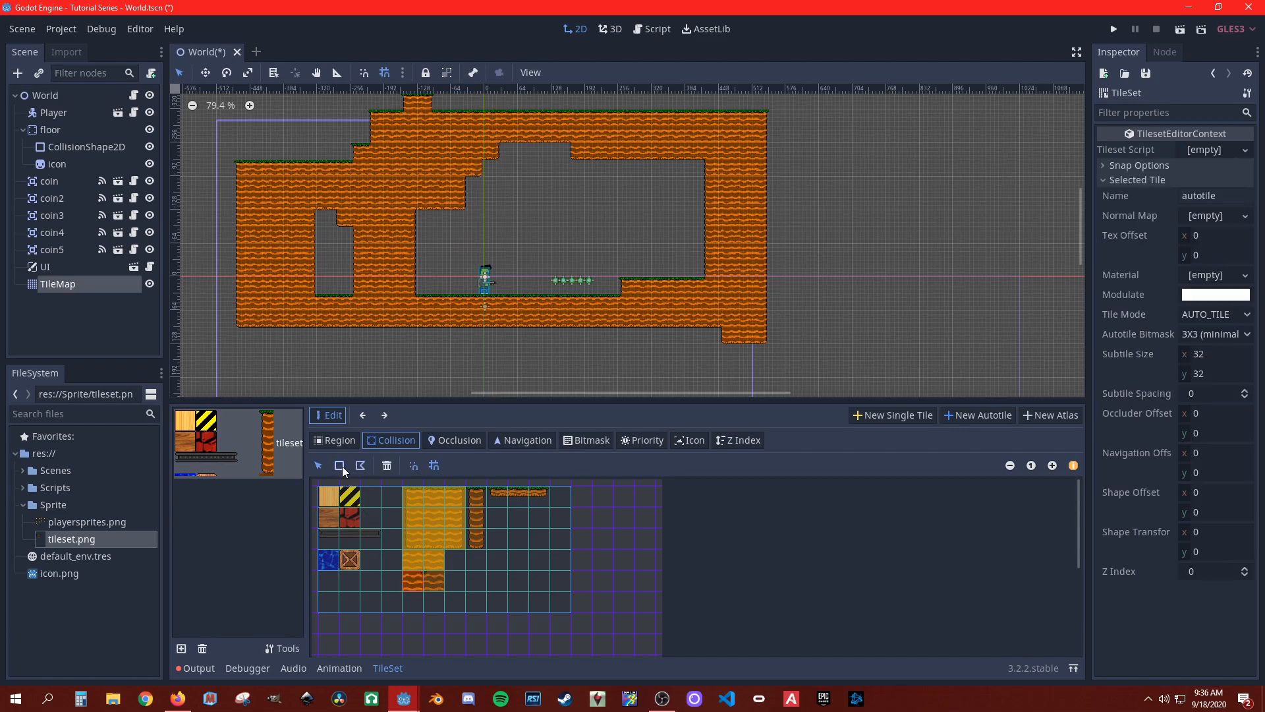
{"action": "left_click", "coordinate": [411, 580]}
{"action": "left_click", "coordinate": [433, 581]}
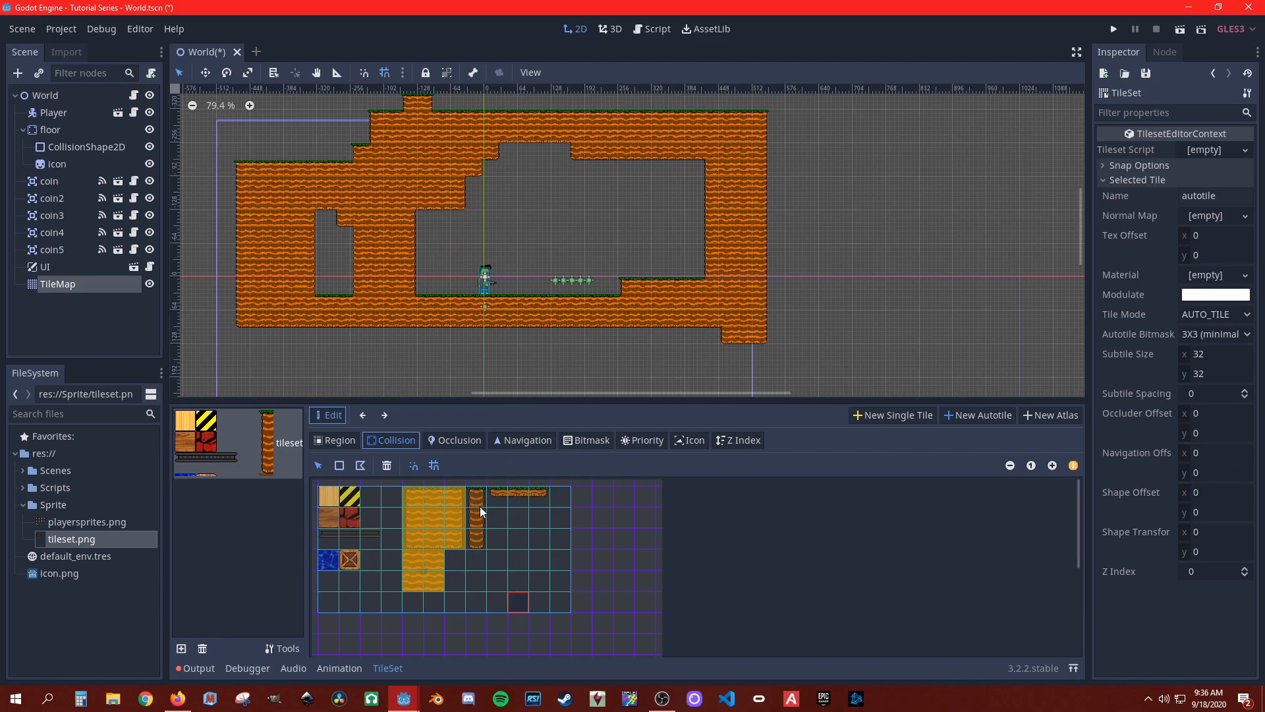
Step: Add rectangular collision shapes to the three cells of the narrow vertical dirt pillar
{"action": "left_click", "coordinate": [337, 467]}
{"action": "left_click", "coordinate": [478, 501]}
{"action": "left_click", "coordinate": [480, 521]}
{"action": "left_click", "coordinate": [336, 466]}
{"action": "left_click", "coordinate": [478, 542]}
{"action": "left_click", "coordinate": [479, 545]}
{"action": "left_click", "coordinate": [499, 573]}
Step: Add rectangular collision shapes to the three cells of the thin horizontal grass platform
{"action": "left_click", "coordinate": [497, 503]}
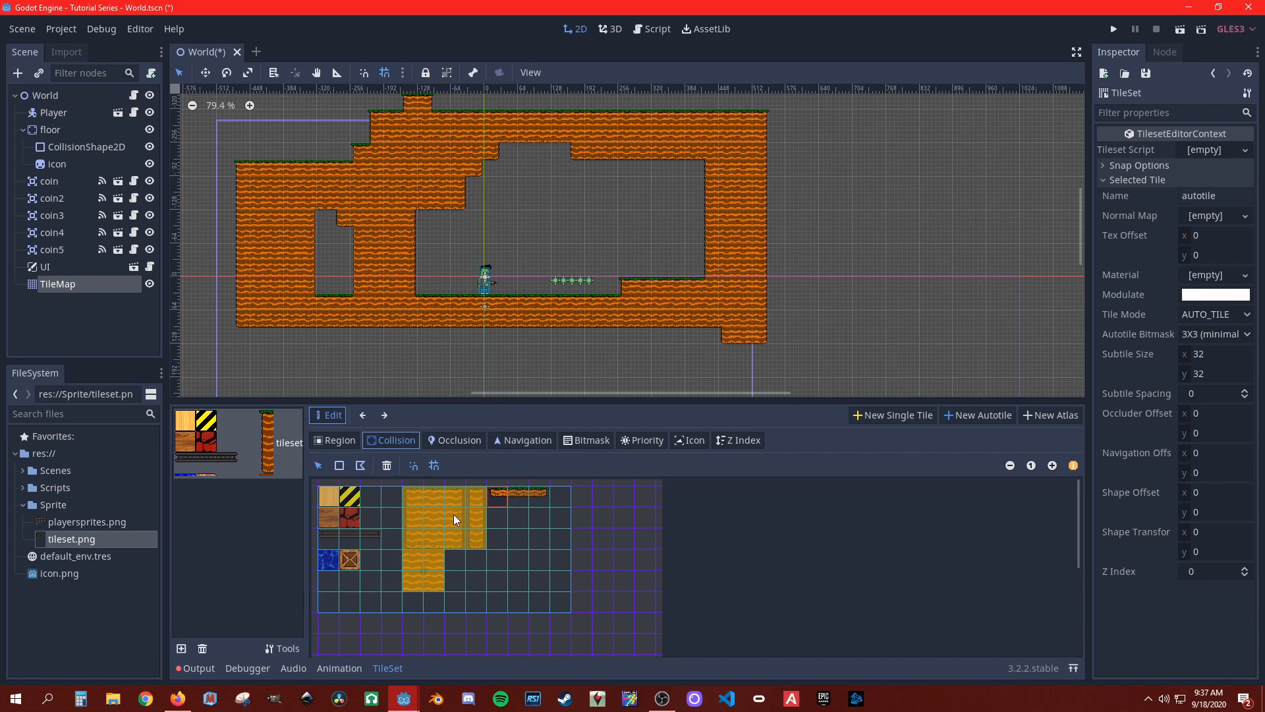
{"action": "left_click", "coordinate": [538, 504]}
{"action": "left_click", "coordinate": [523, 504]}
{"action": "left_click", "coordinate": [500, 501]}
{"action": "left_click", "coordinate": [526, 505]}
{"action": "left_click", "coordinate": [334, 469]}
{"action": "left_click_drag", "start_coordinate": [506, 485], "coordinate": [564, 529]}
{"action": "left_click", "coordinate": [545, 502]}
{"action": "left_click_drag", "start_coordinate": [528, 484], "coordinate": [556, 541]}
{"action": "left_click", "coordinate": [556, 541]}
{"action": "left_click", "coordinate": [499, 503]}
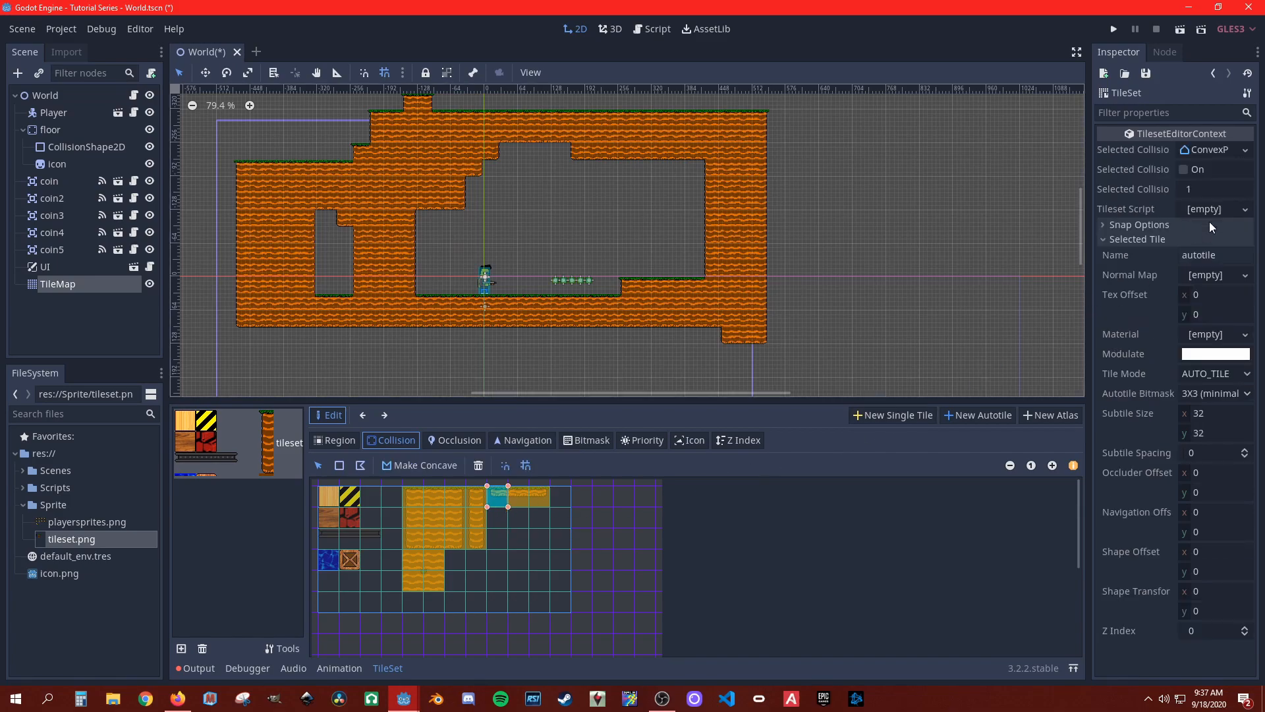
Step: Enable one-way collision on the collision shapes of the three thin grass platform cells
{"action": "left_click", "coordinate": [1103, 241]}
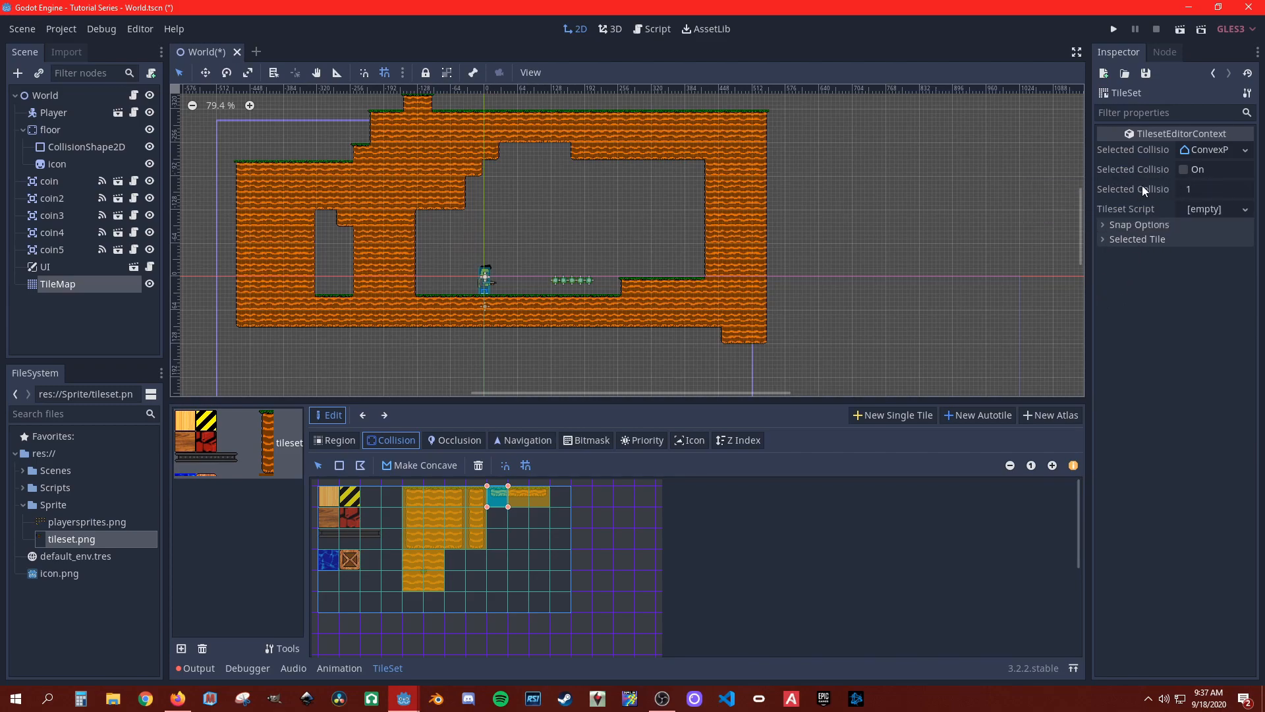
{"action": "left_click", "coordinate": [1184, 170]}
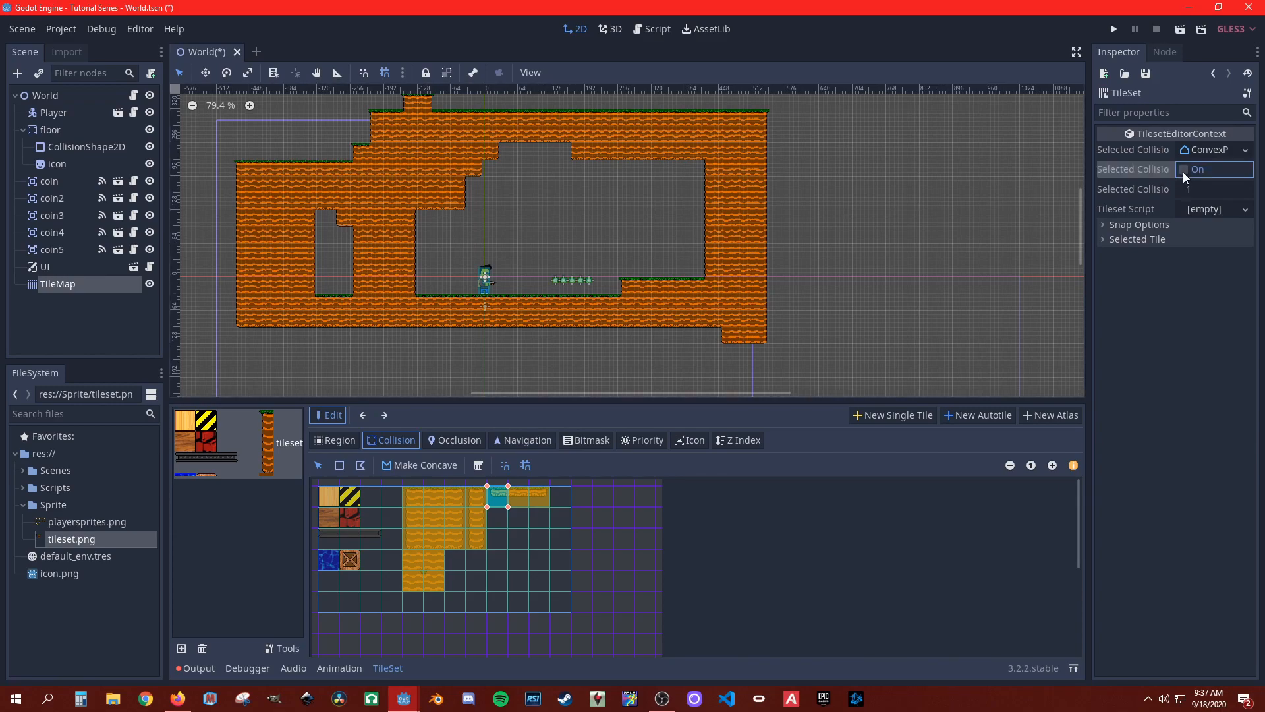
{"action": "left_click", "coordinate": [520, 498]}
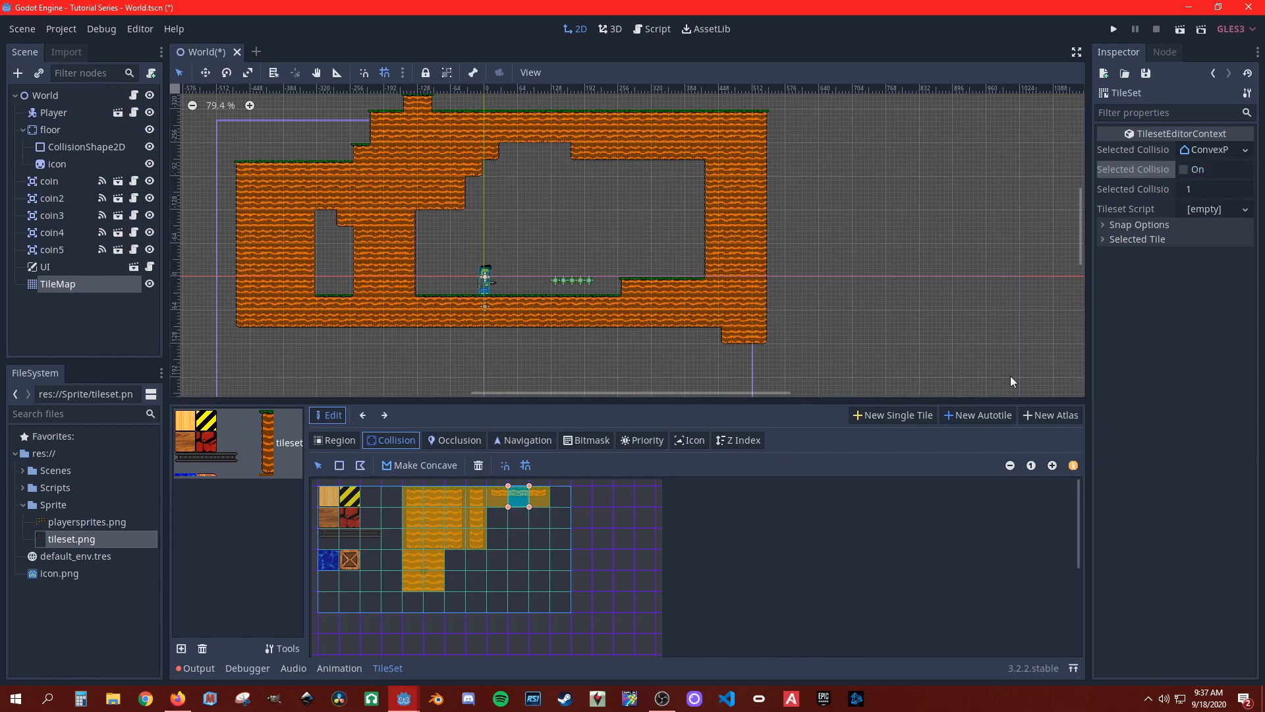
{"action": "left_click", "coordinate": [540, 497]}
{"action": "left_click", "coordinate": [1180, 169]}
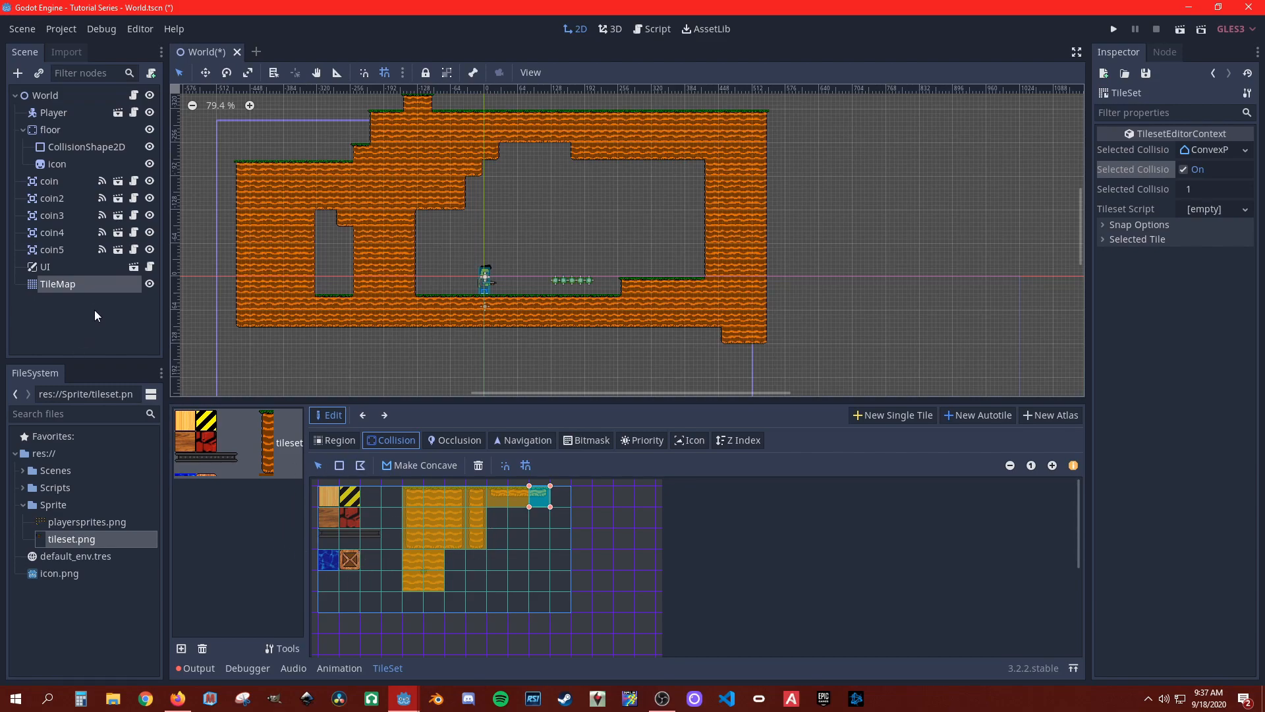
Step: Paint three floating autotile platforms on the TileMap inside the large cave, one five cells wide and two two cells wide
{"action": "left_click", "coordinate": [55, 283]}
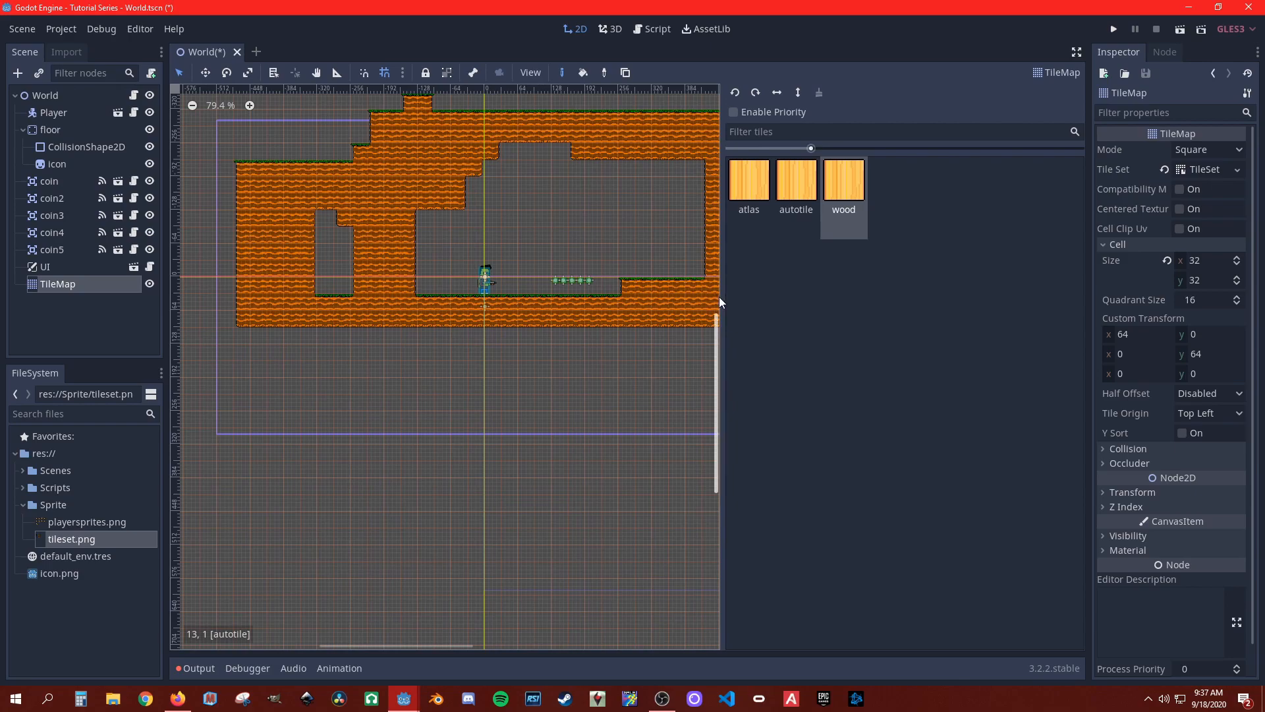
{"action": "left_click", "coordinate": [804, 196]}
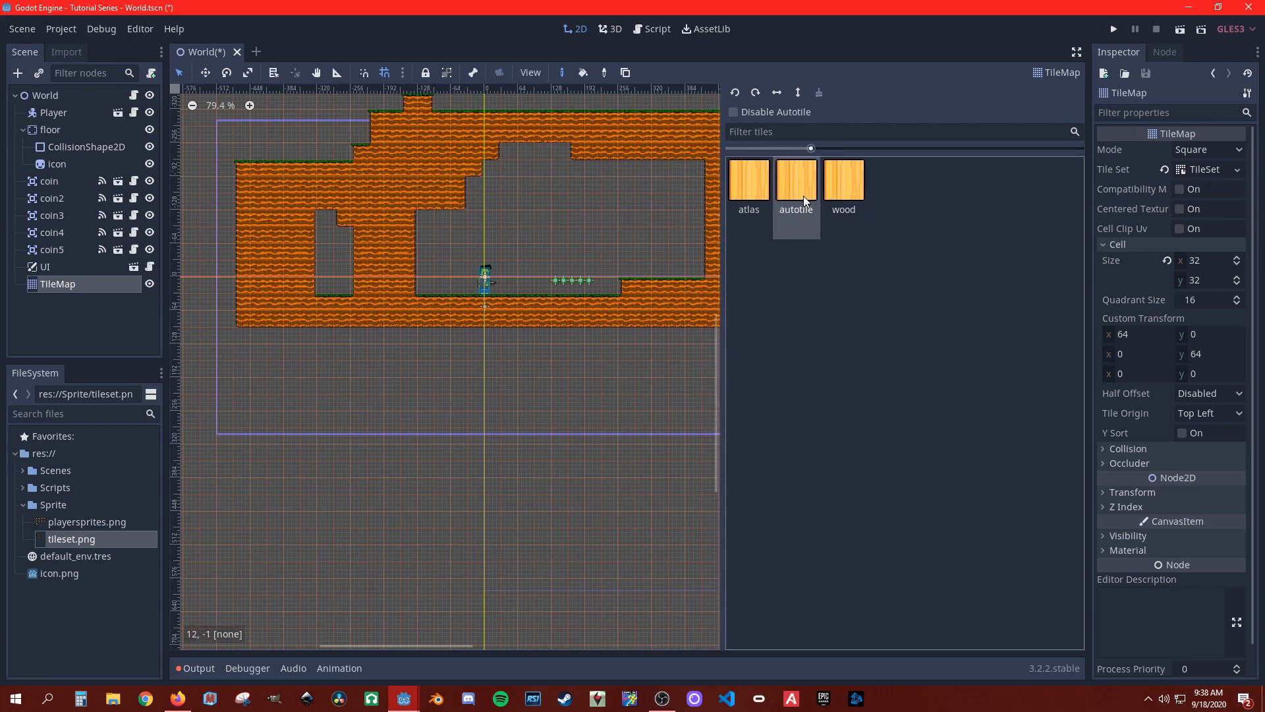
{"action": "left_click", "coordinate": [578, 237]}
{"action": "left_click", "coordinate": [587, 236]}
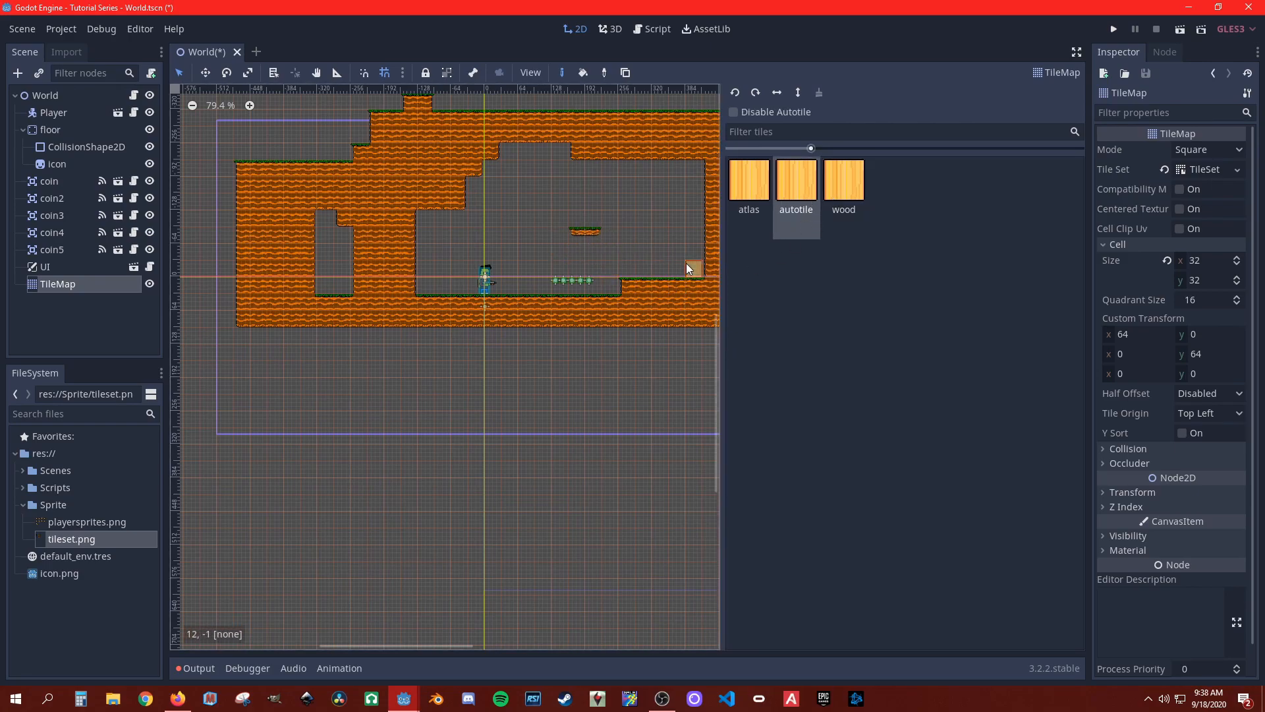
{"action": "left_click", "coordinate": [662, 251]}
{"action": "left_click", "coordinate": [511, 231]}
{"action": "left_click", "coordinate": [527, 231]}
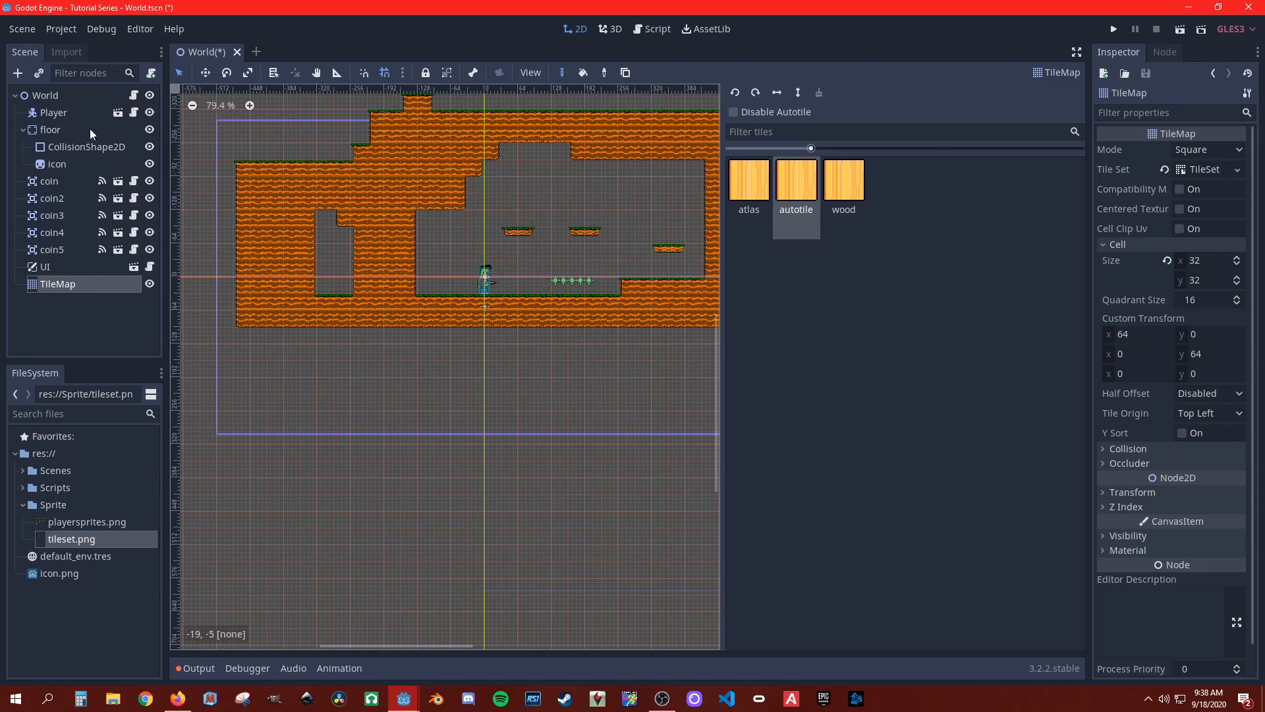
{"action": "left_click_drag", "start_coordinate": [459, 234], "coordinate": [496, 232]}
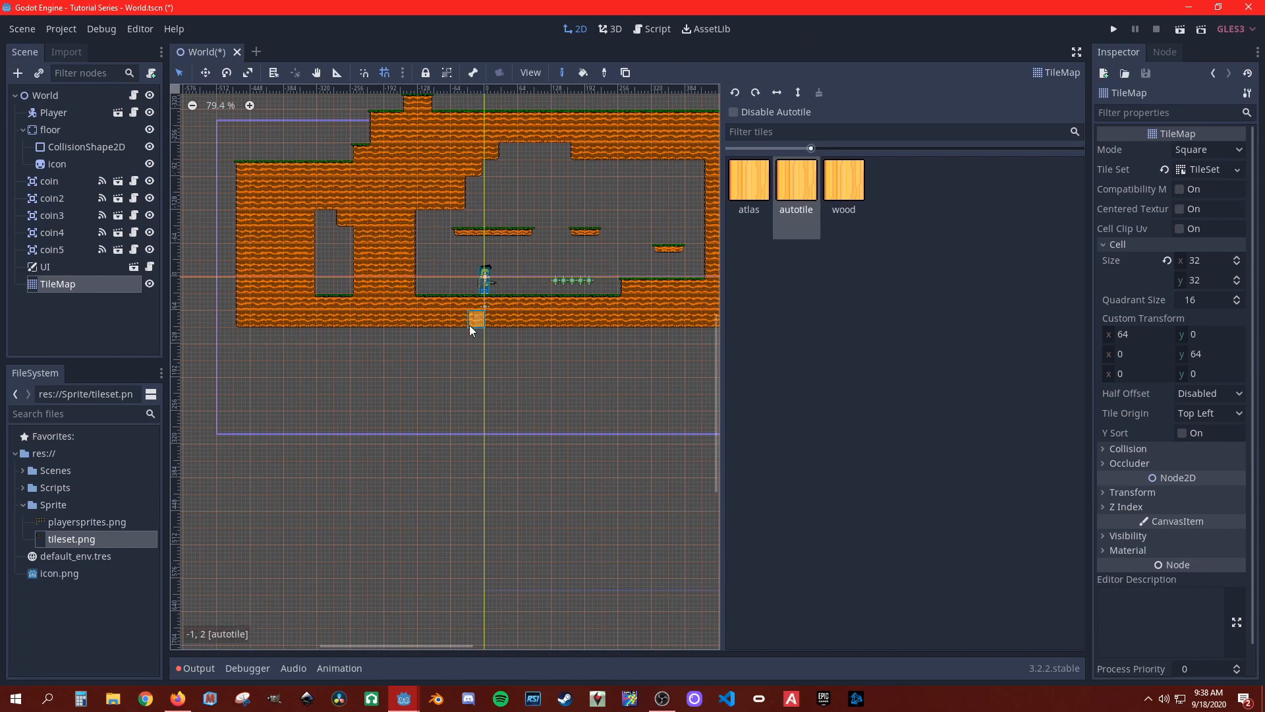
Step: Run the project, walk and jump the player against the walls, coins and ledge to test tile collisions, and close the game
{"action": "left_click", "coordinate": [1113, 33]}
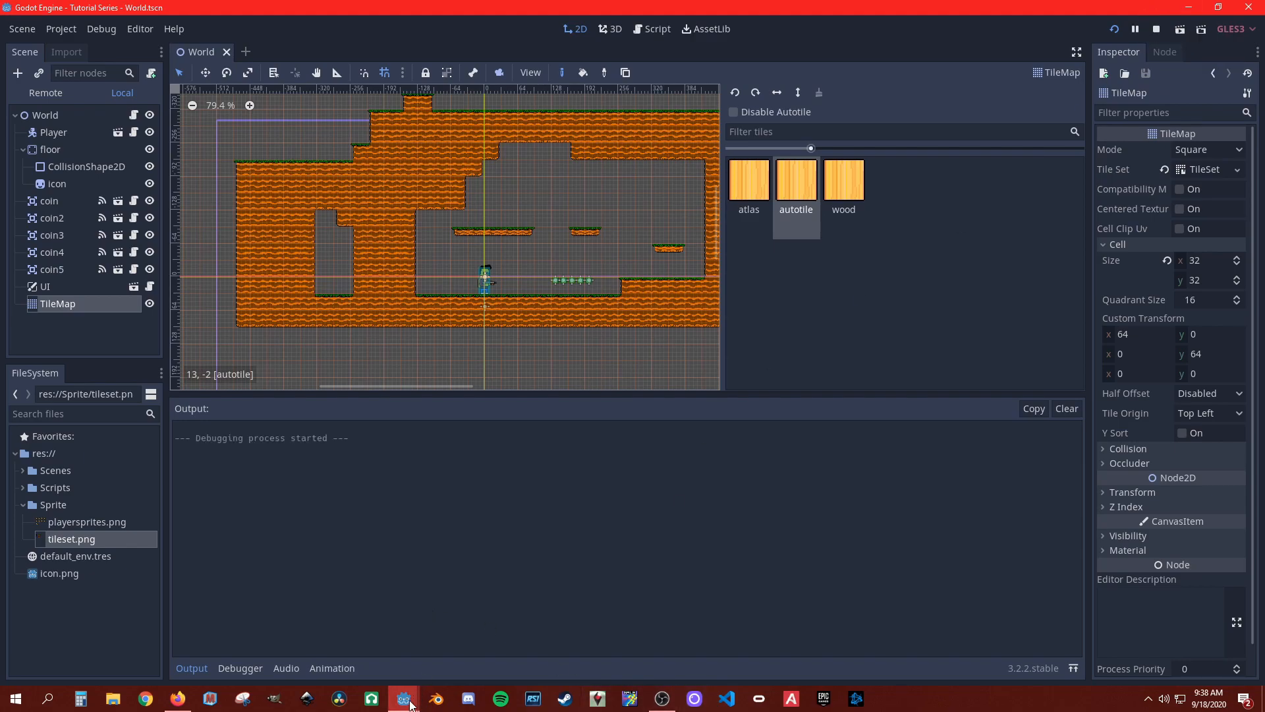
{"action": "mouse_move", "coordinate": [404, 697]}
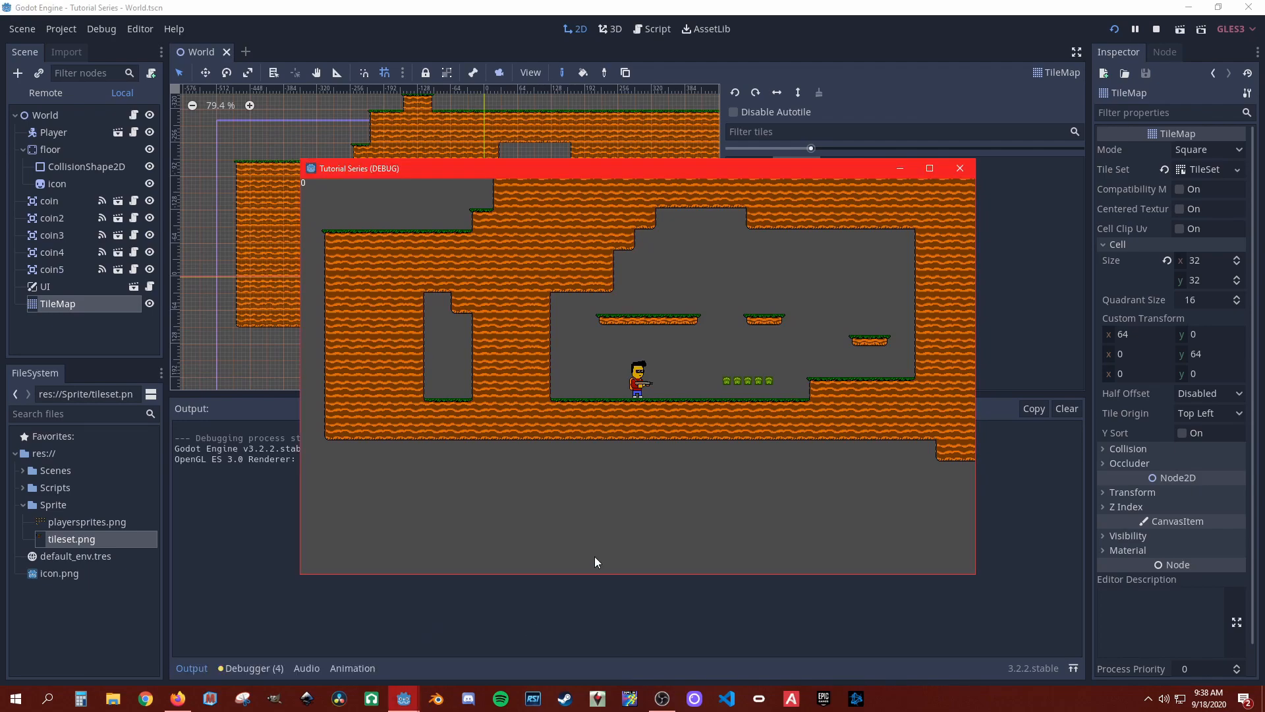
{"action": "key", "text": "a"}
{"action": "key", "text": "space"}
{"action": "key", "text": "d"}
{"action": "key", "text": "a"}
{"action": "key", "text": "space"}
{"action": "key", "text": "space"}
{"action": "key", "text": "d"}
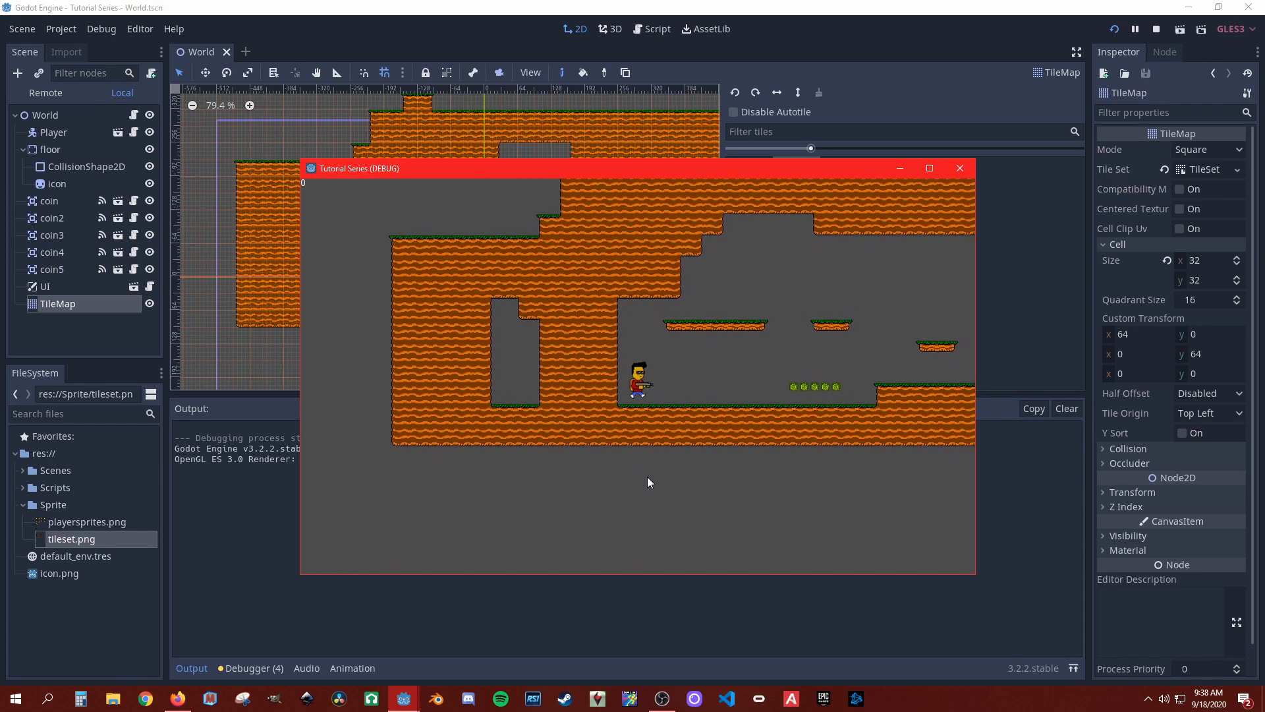
{"action": "key", "text": "d"}
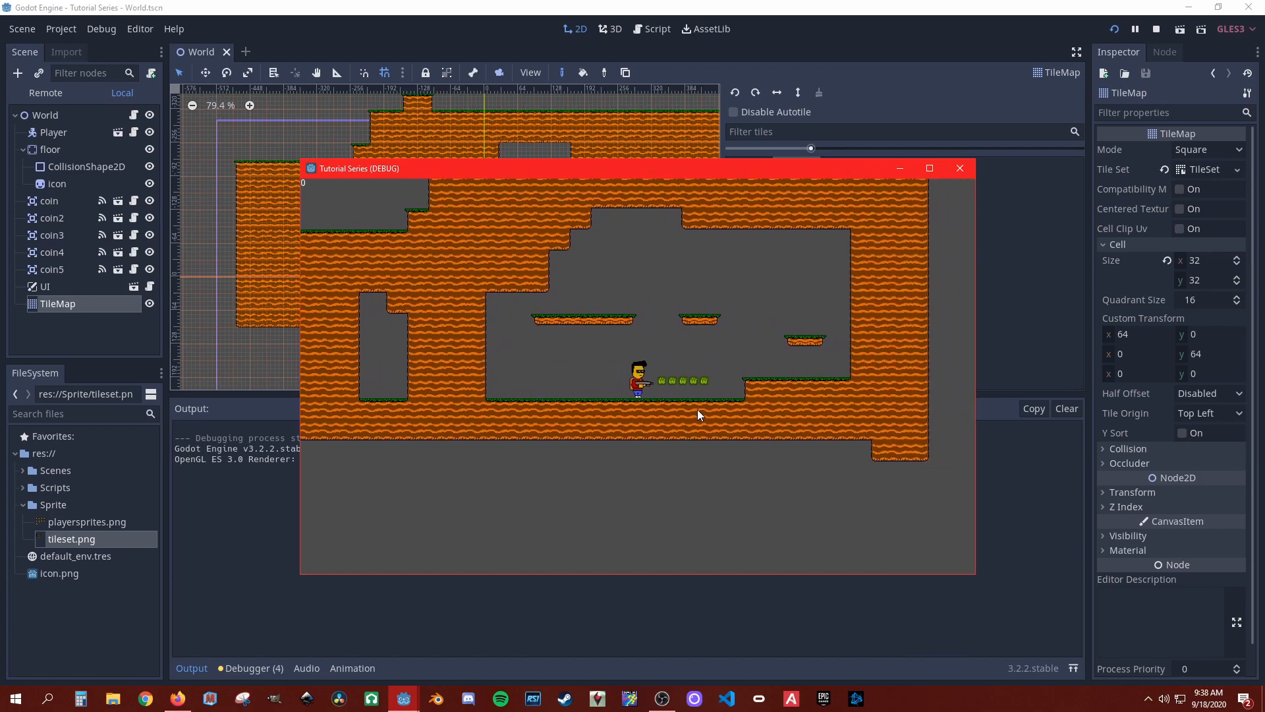
{"action": "key", "text": "d"}
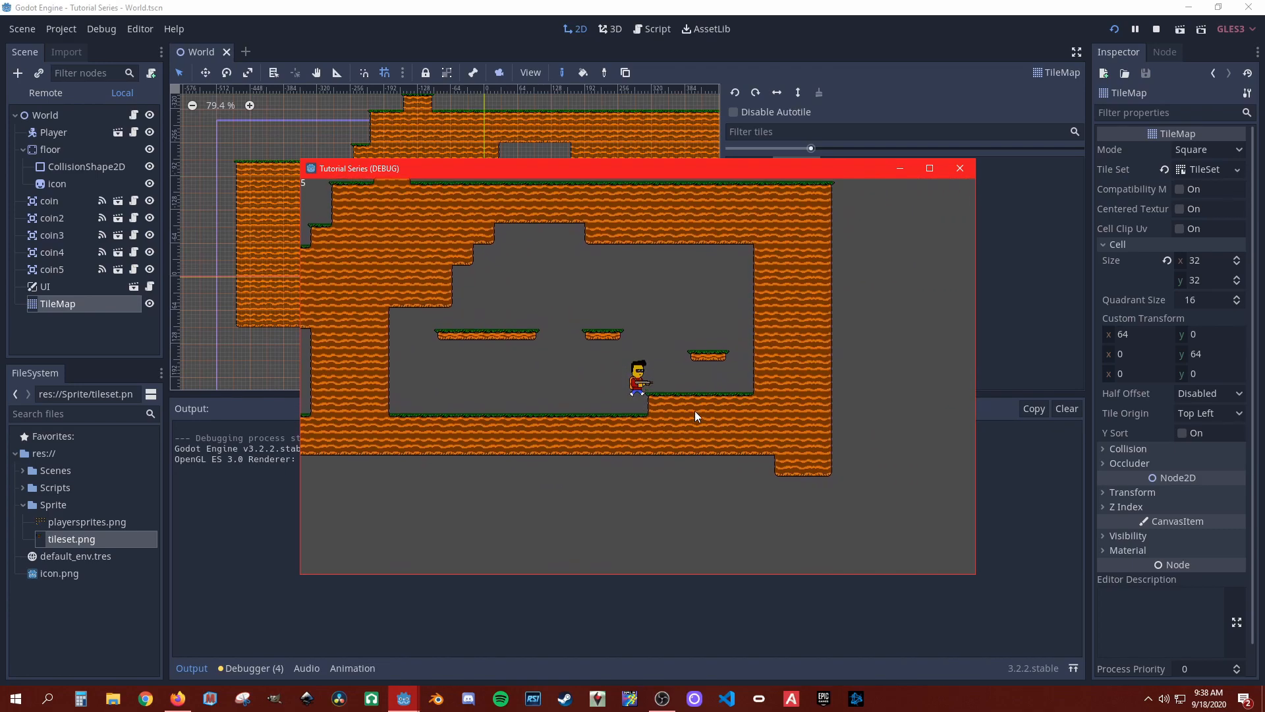
{"action": "key", "text": "space"}
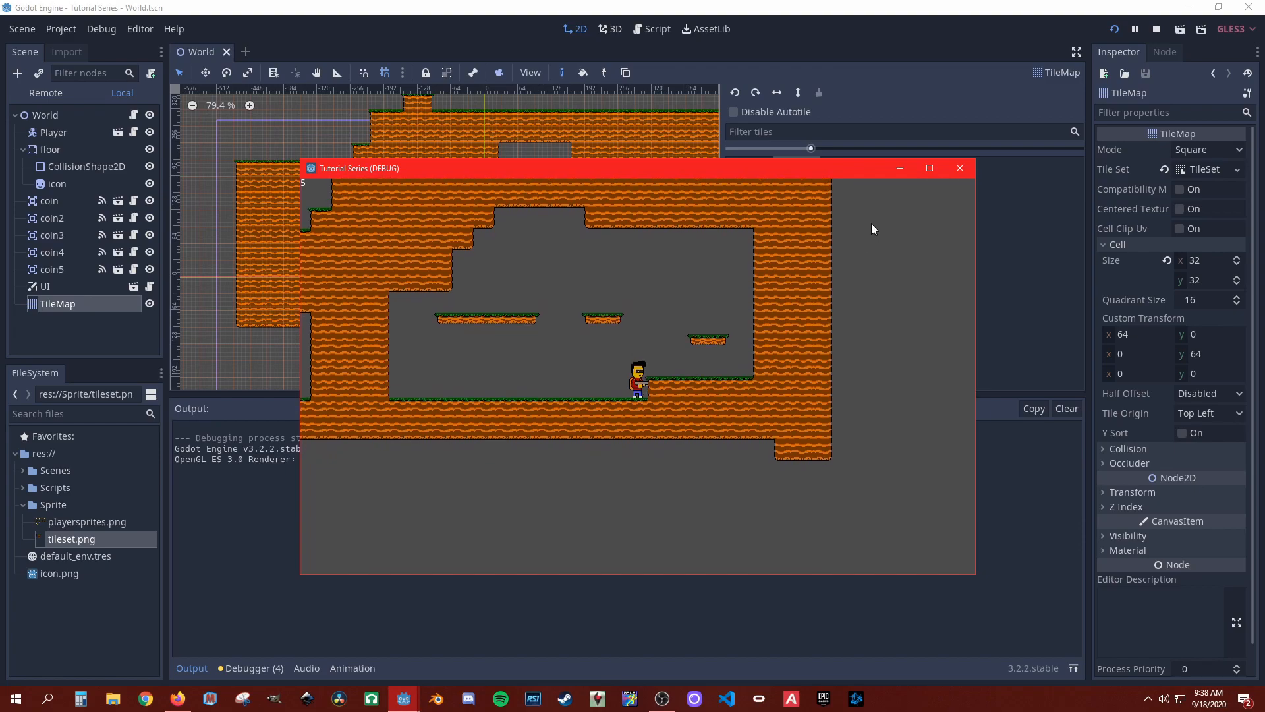
{"action": "left_click", "coordinate": [960, 169]}
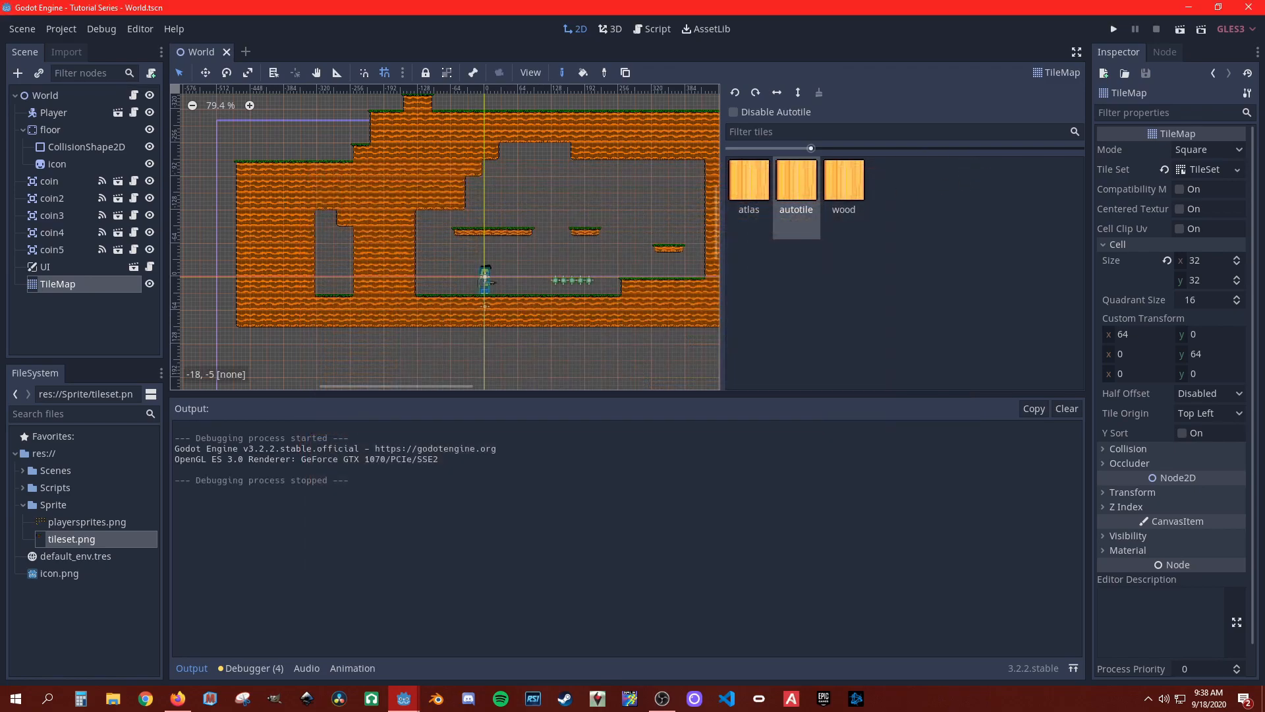
Step: Make jump_velocity an exported variable in the Player script
{"action": "left_click", "coordinate": [61, 112]}
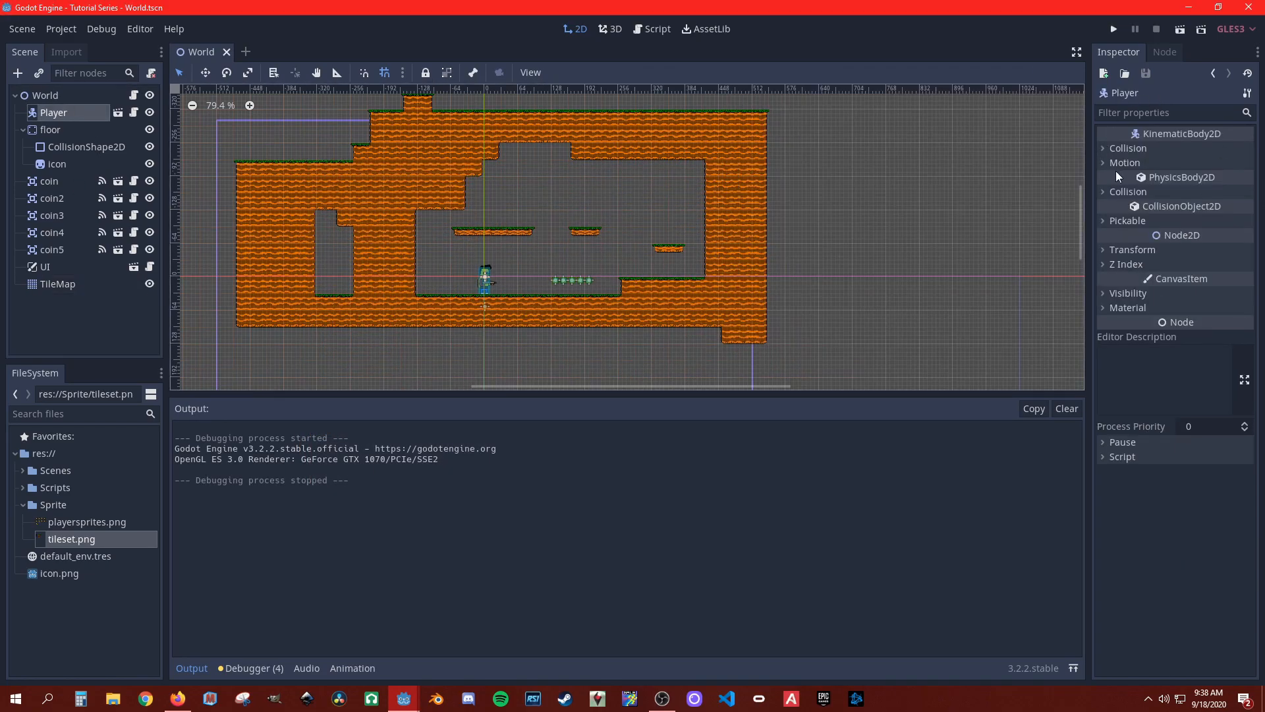
{"action": "left_click", "coordinate": [1105, 150]}
{"action": "left_click", "coordinate": [1104, 148]}
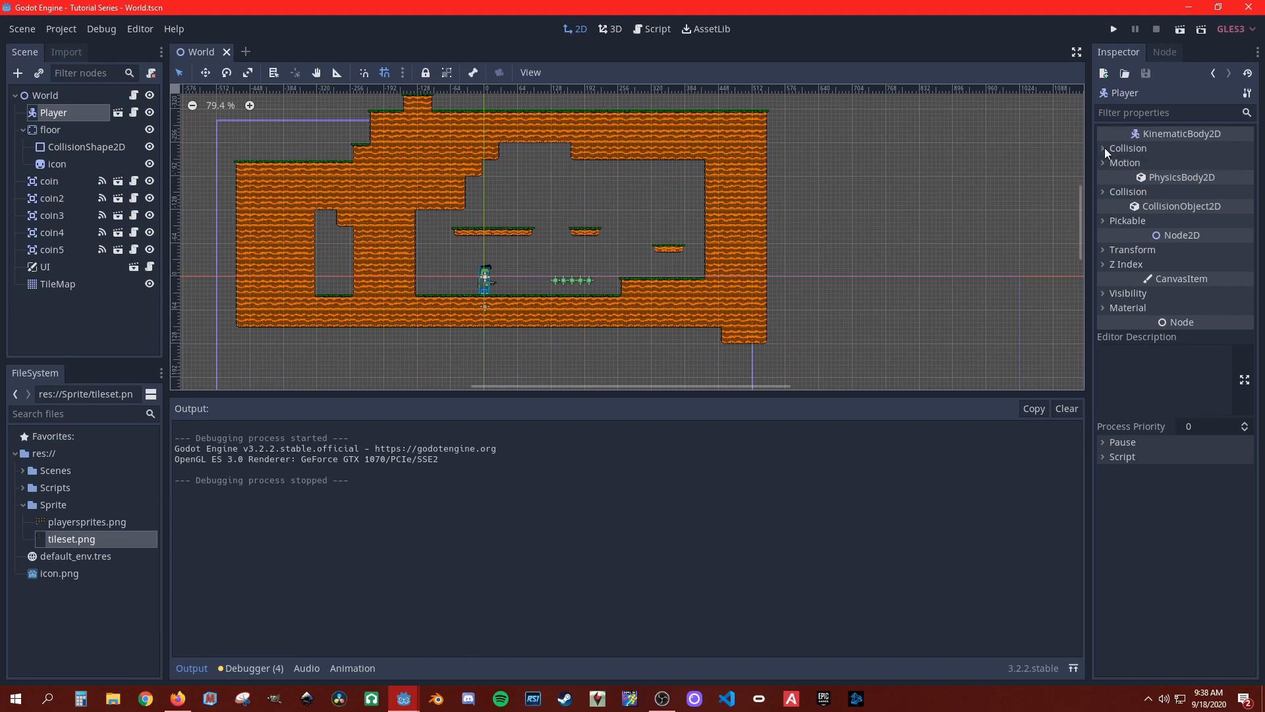
{"action": "left_click", "coordinate": [134, 113]}
{"action": "scroll", "coordinate": [659, 224], "scroll_direction": "up", "scroll_amount": 8}
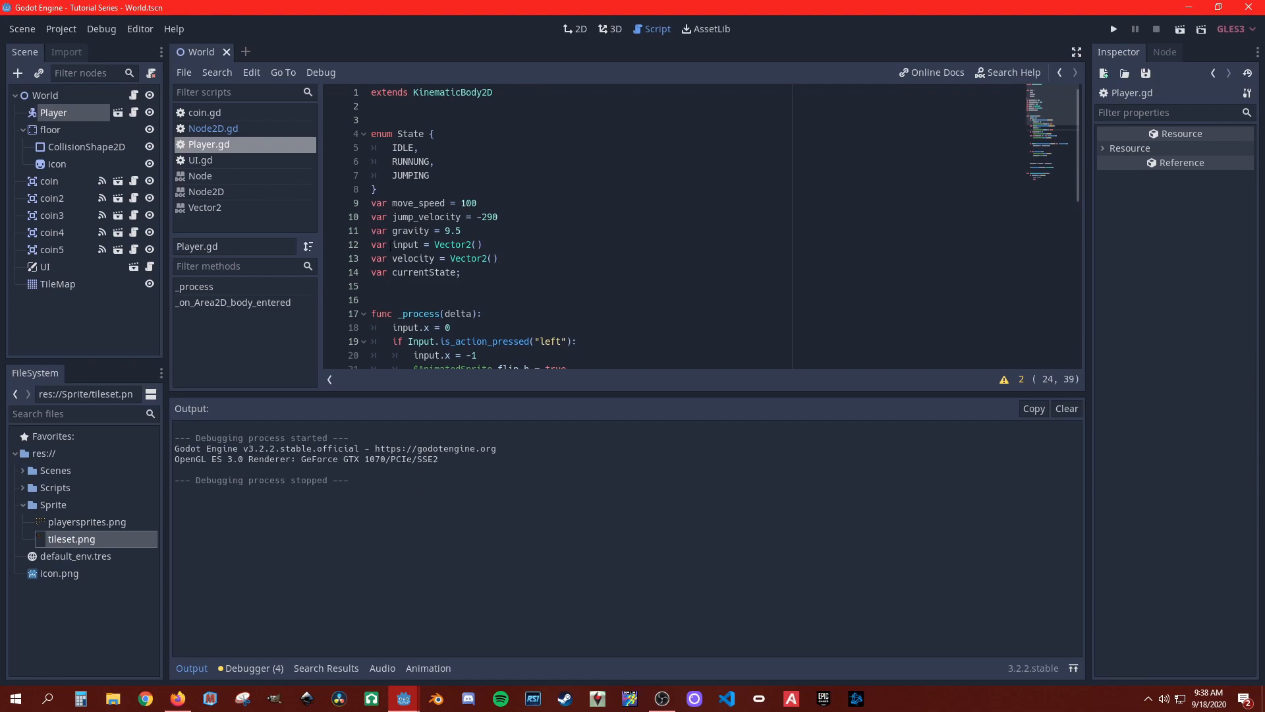
{"action": "left_click", "coordinate": [372, 218]}
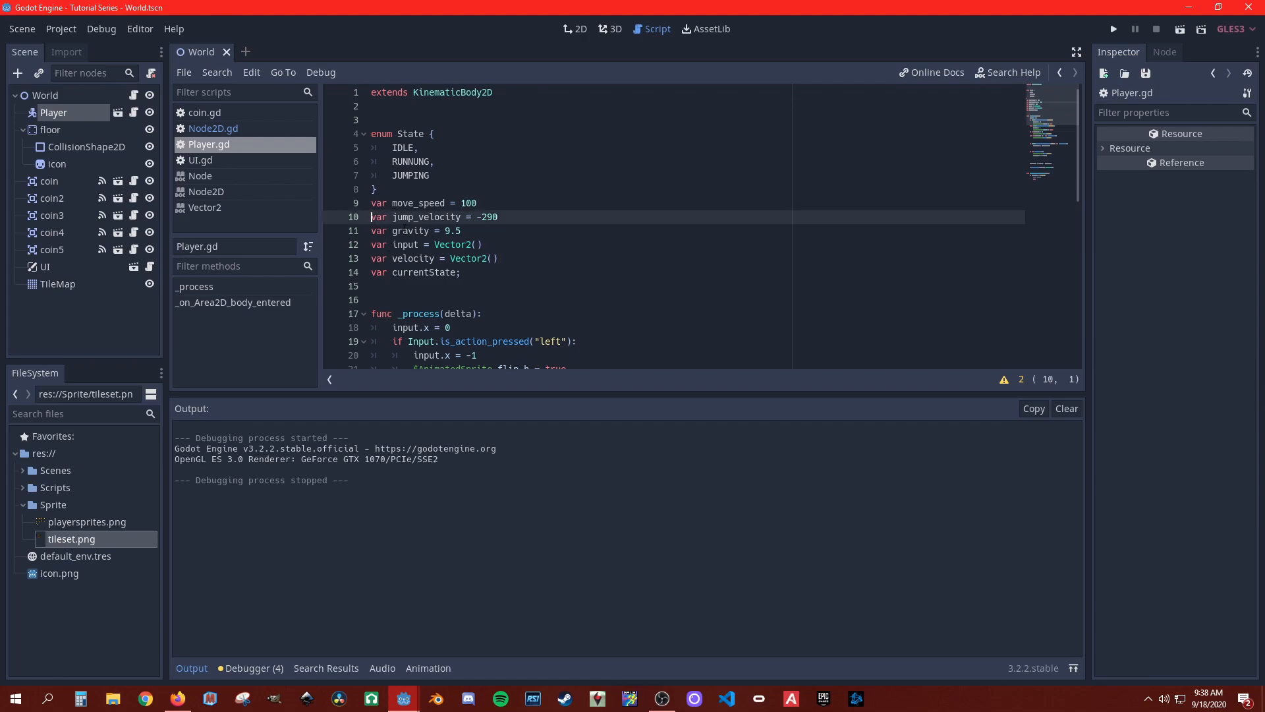
{"action": "type", "text": "expor"}
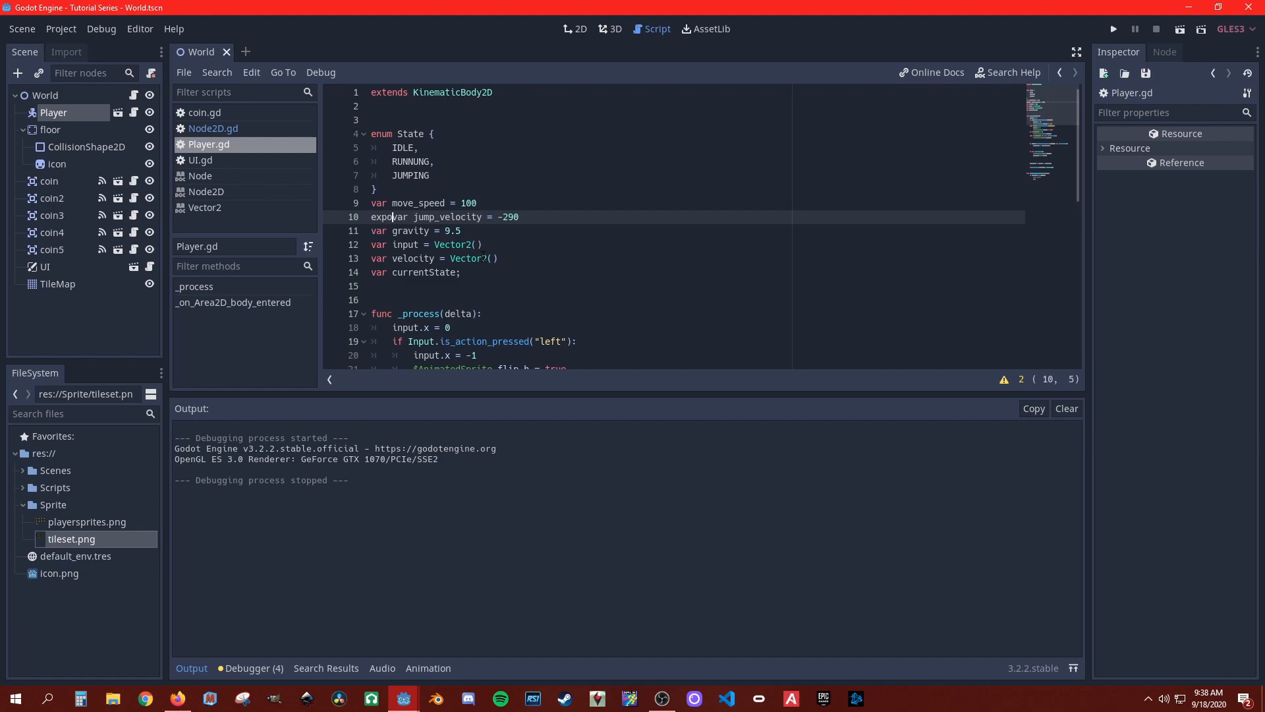
{"action": "key", "text": "BackSpace"}
{"action": "type", "text": "t"}
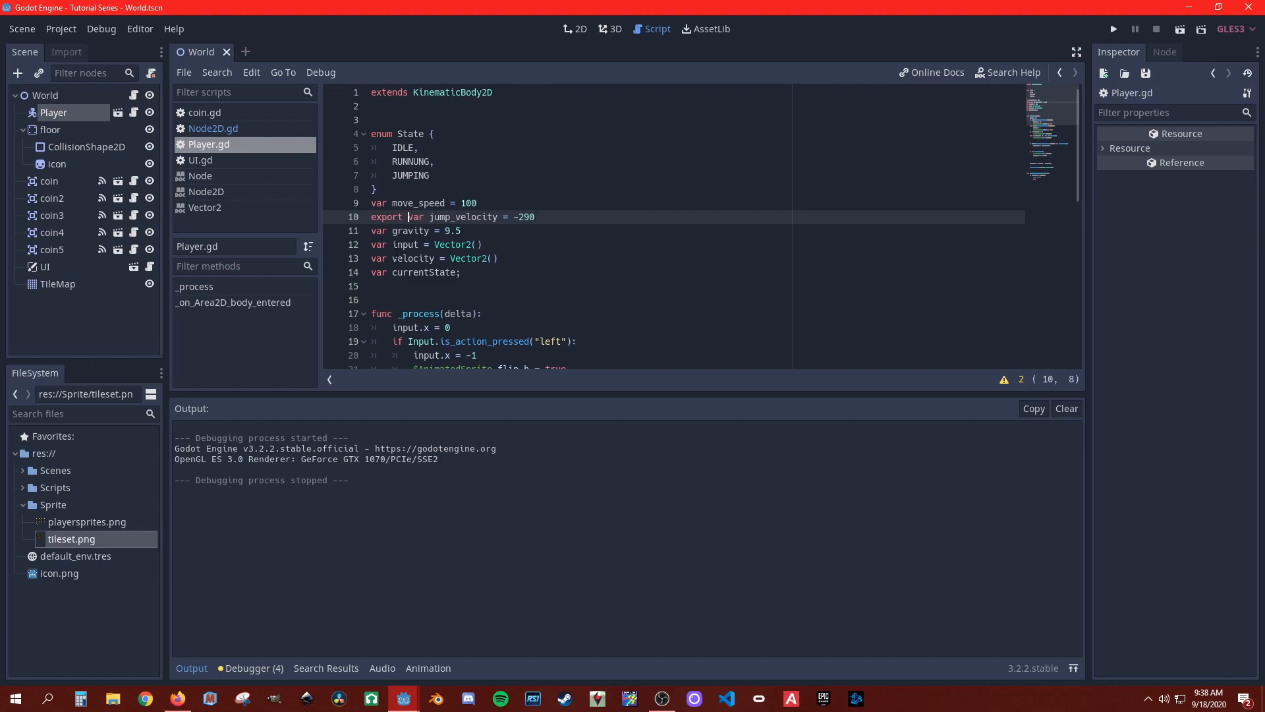
Step: Make move_speed an exported variable in the Player script and save
{"action": "left_click", "coordinate": [371, 203]}
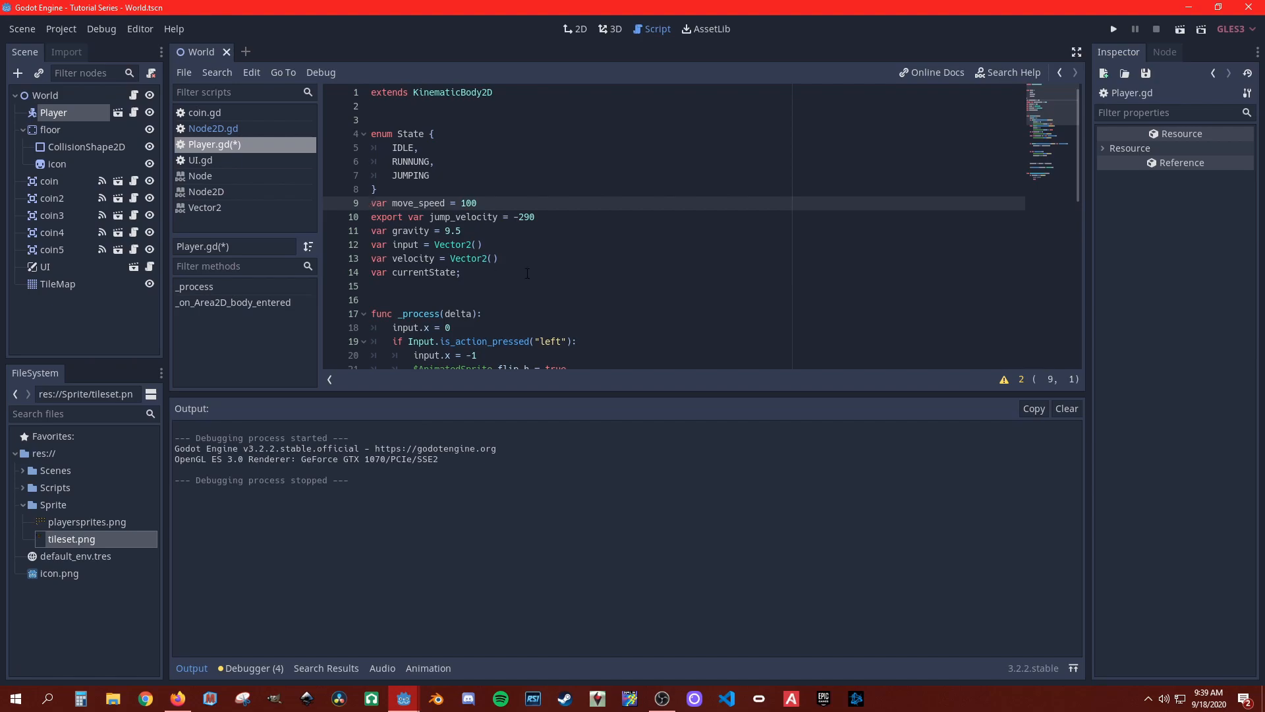
{"action": "type", "text": "export"}
{"action": "key", "text": "ctrl+s"}
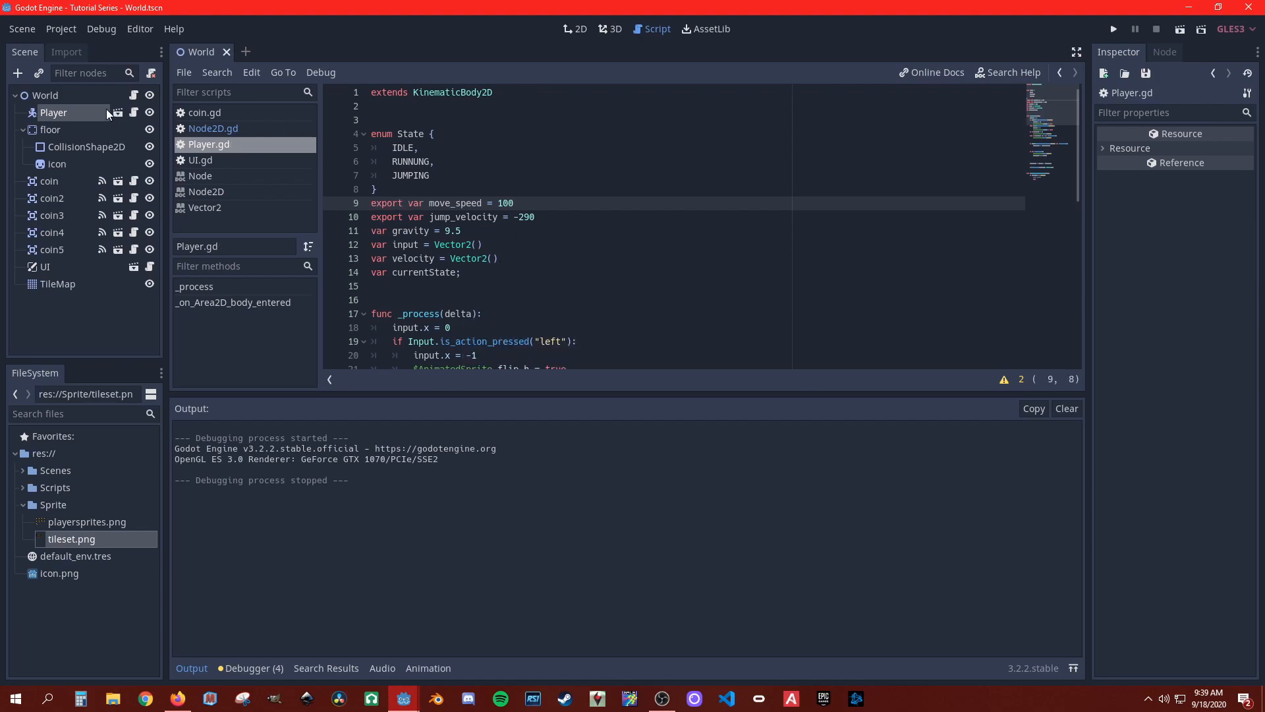
Step: Set the Player's Jump Velocity to -390 and Move Speed to 150
{"action": "left_click", "coordinate": [105, 114]}
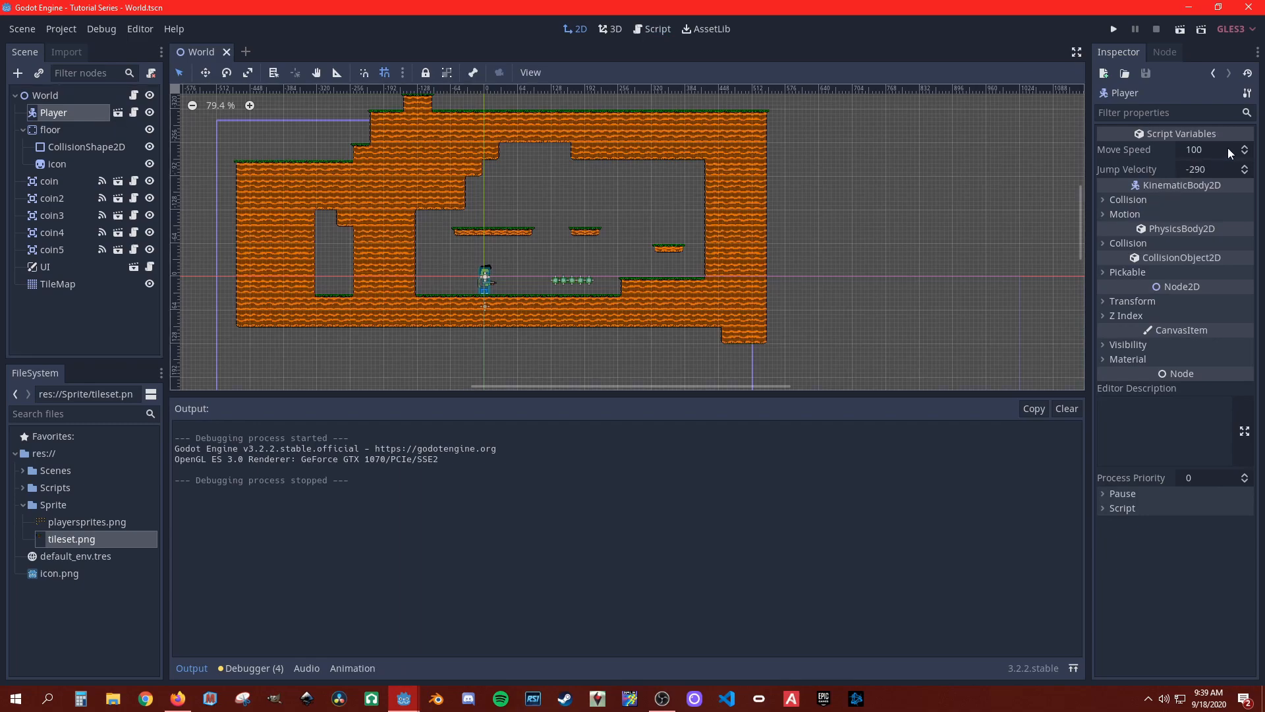
{"action": "left_click", "coordinate": [1209, 174]}
{"action": "left_click", "coordinate": [1186, 169]}
{"action": "key", "text": "BackSpace"}
{"action": "type", "text": "3"}
{"action": "left_click_drag", "start_coordinate": [1196, 151], "coordinate": [1200, 150]}
{"action": "left_click", "coordinate": [1193, 151]}
{"action": "left_click", "coordinate": [1193, 150]}
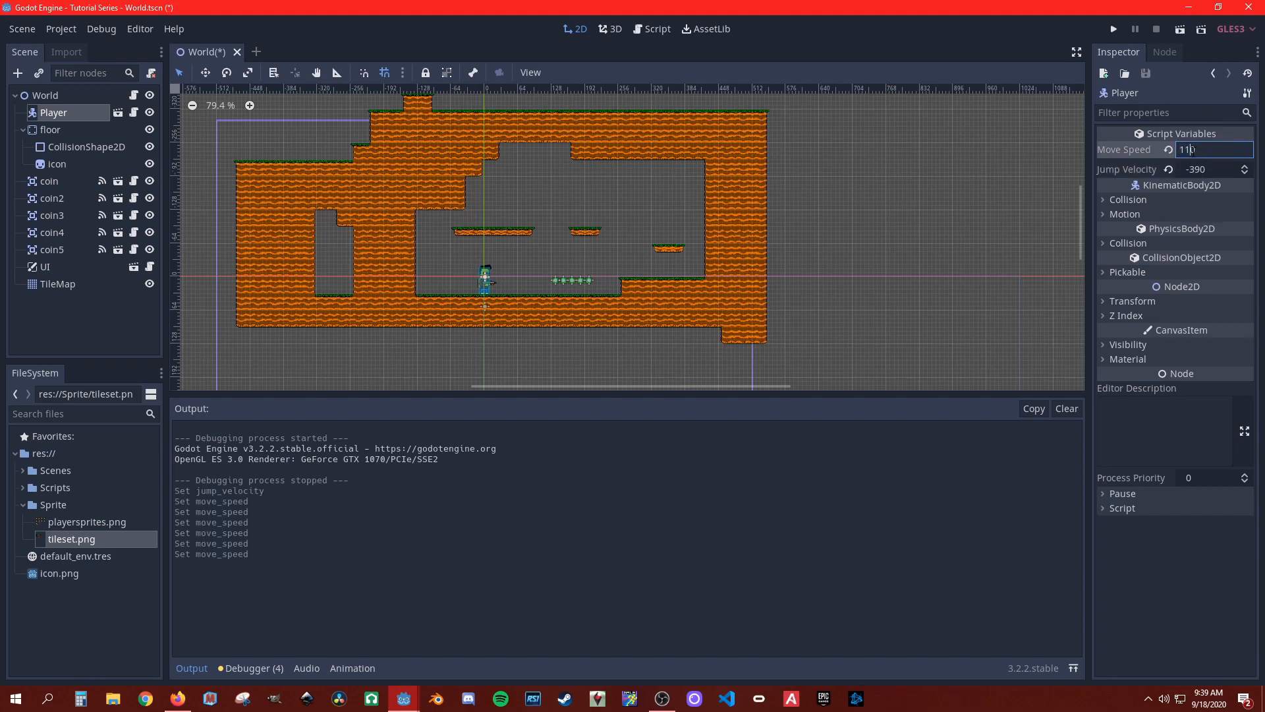
{"action": "key", "text": "BackSpace"}
{"action": "type", "text": "5"}
Step: Run the project, test the player's movement and jumps around the ledge and floating platforms, and close the game
{"action": "left_click", "coordinate": [1114, 30]}
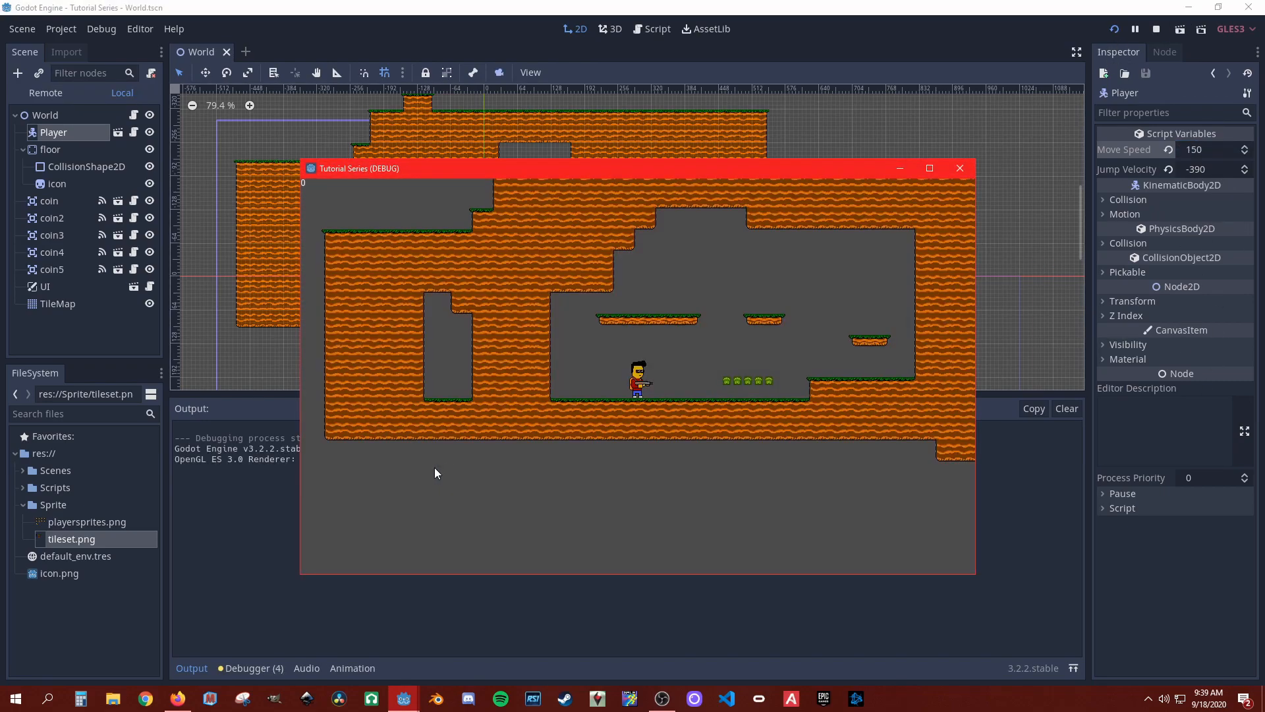
{"action": "key", "text": "Left"}
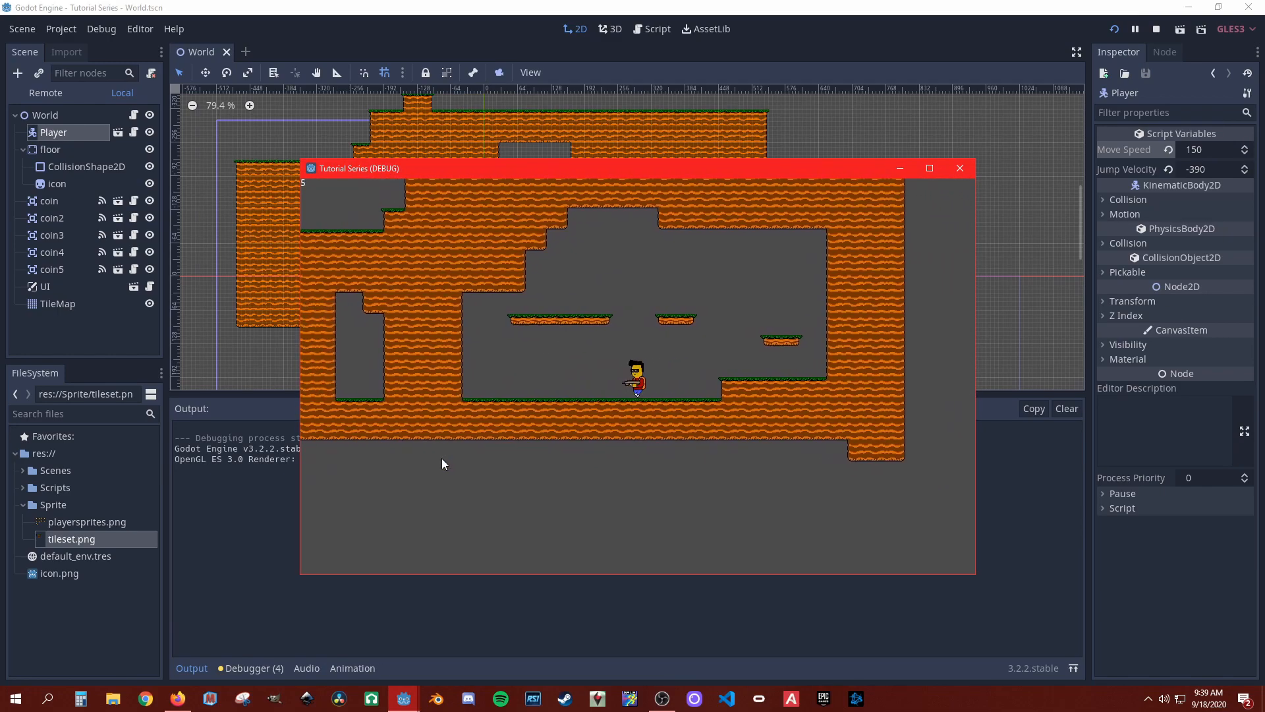
{"action": "key", "text": "Right"}
{"action": "key", "text": "Up"}
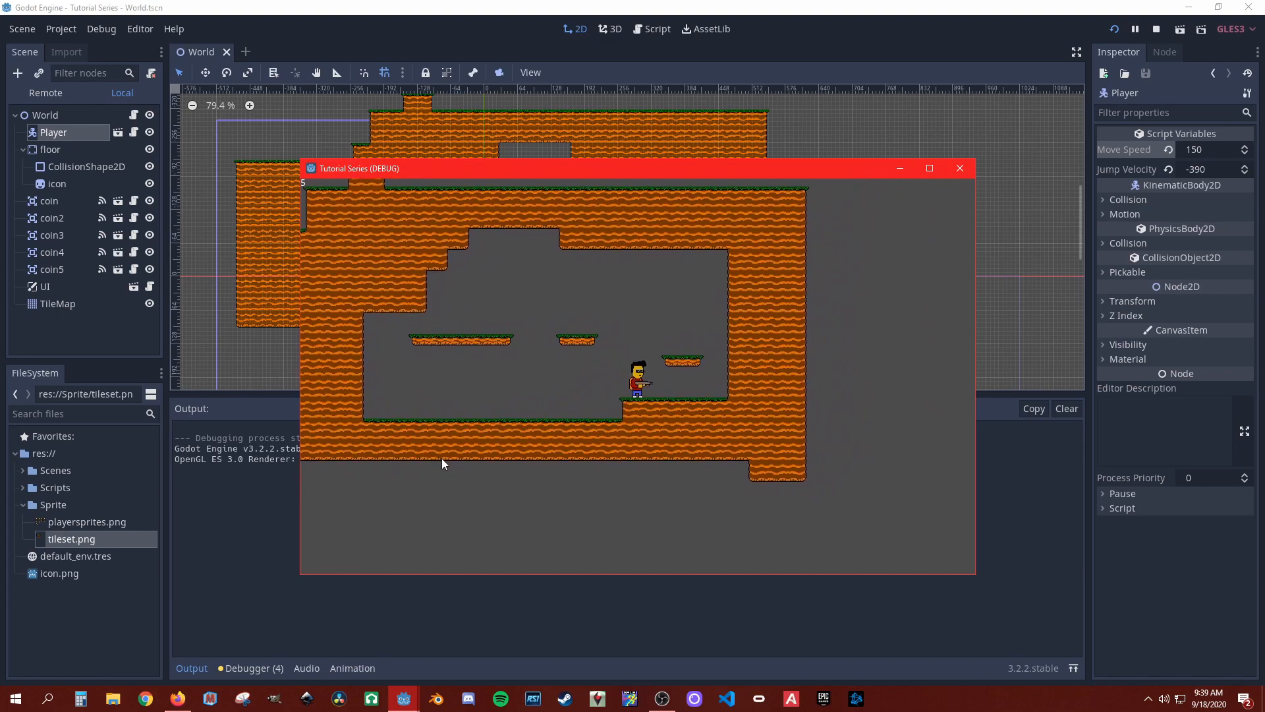
{"action": "key", "text": "Up"}
{"action": "key", "text": "Right"}
{"action": "key", "text": "Up"}
{"action": "key", "text": "Up"}
{"action": "key", "text": "Left"}
{"action": "key", "text": "Up"}
{"action": "key", "text": "Right"}
{"action": "key", "text": "Up"}
{"action": "key", "text": "Left"}
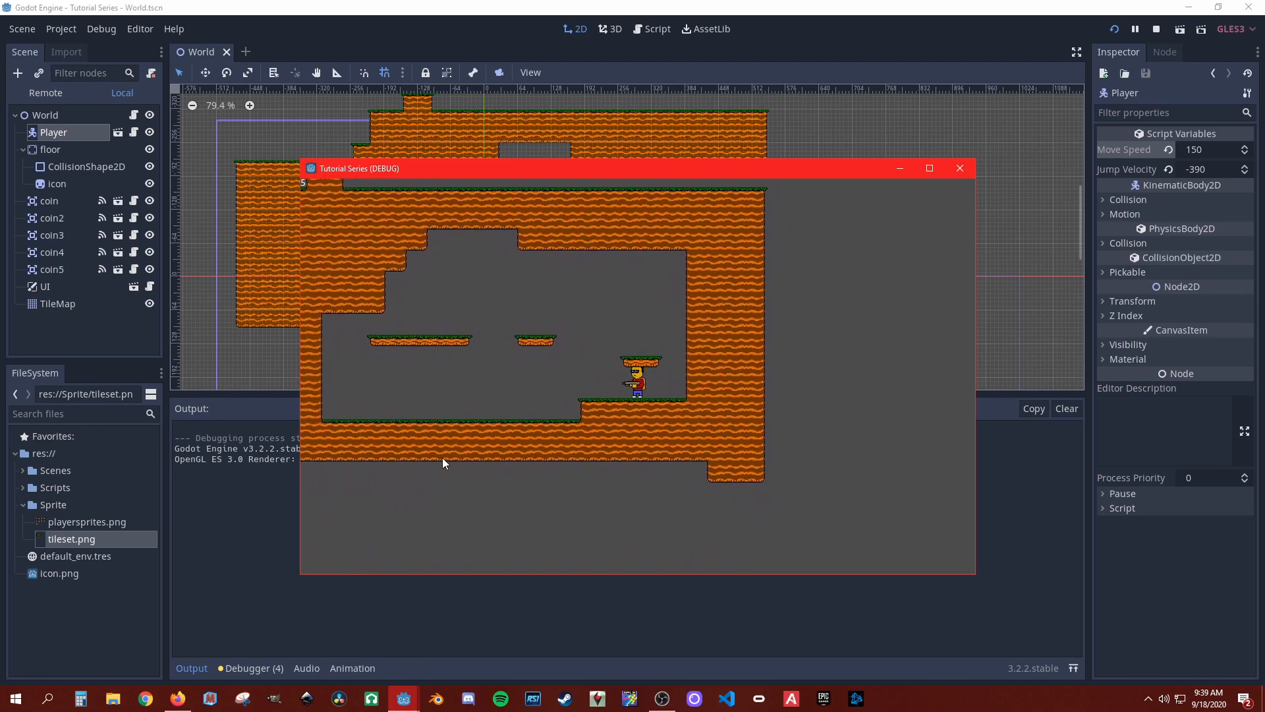
{"action": "key", "text": "Up"}
{"action": "key", "text": "Right"}
{"action": "key", "text": "Up"}
{"action": "key", "text": "Left"}
{"action": "key", "text": "Up"}
{"action": "key", "text": "Right"}
{"action": "key", "text": "Left"}
{"action": "key", "text": "Right"}
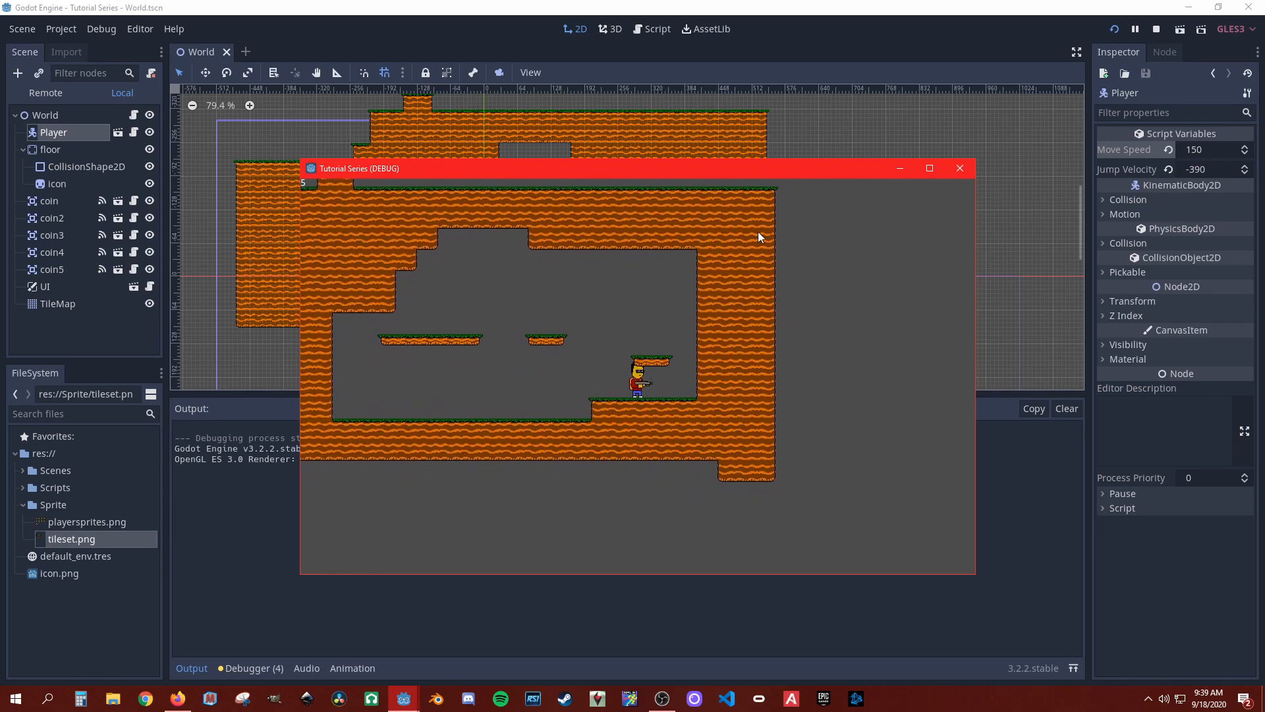
{"action": "left_click", "coordinate": [960, 170]}
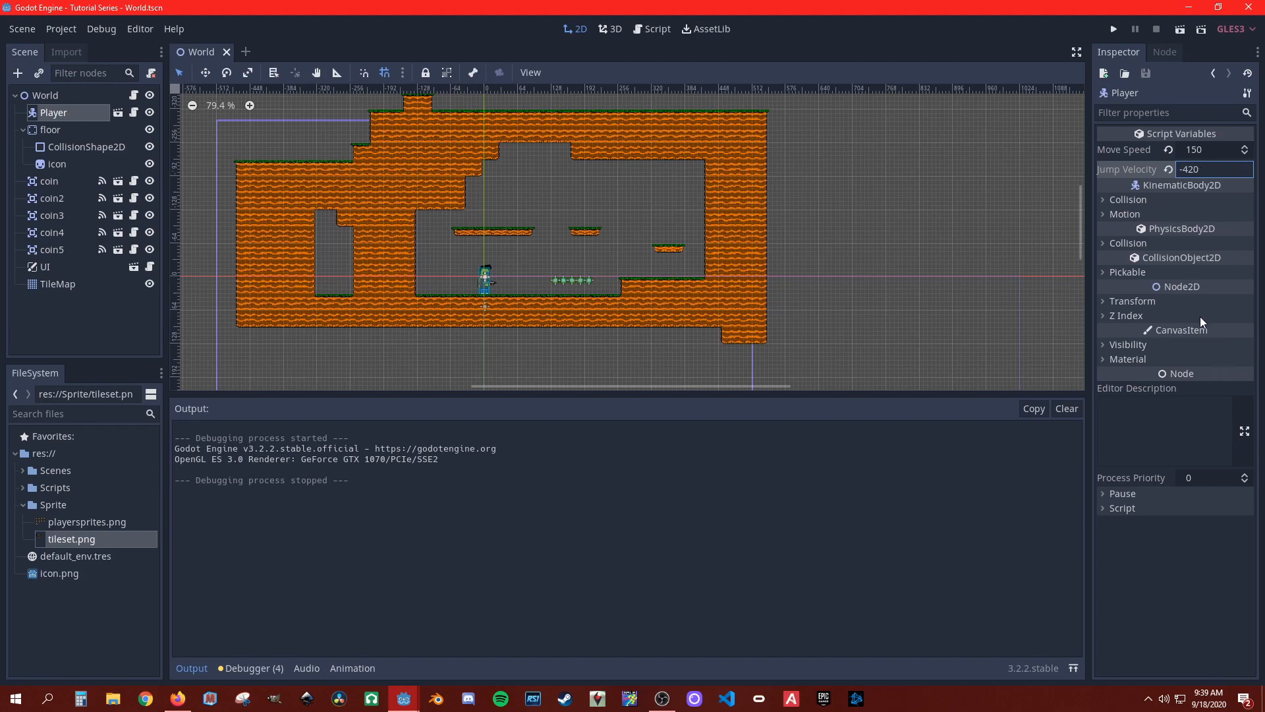
Step: Run the project with a Jump Velocity of -420 and test jumping up through and between the floating platforms
{"action": "left_click", "coordinate": [1113, 29]}
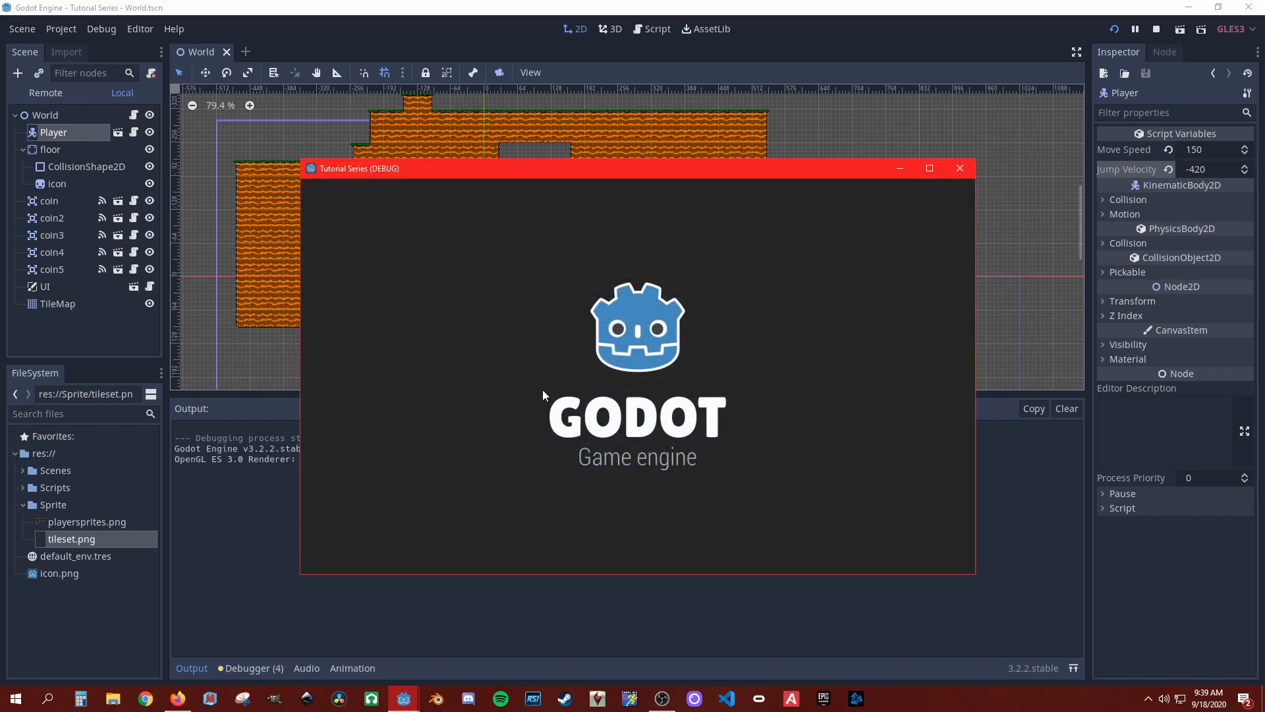
{"action": "key", "text": "Right"}
{"action": "key", "text": "Up"}
{"action": "key", "text": "Left"}
{"action": "key", "text": "Up"}
{"action": "key", "text": "Left"}
{"action": "key", "text": "Up"}
{"action": "key", "text": "Right"}
{"action": "key", "text": "Up"}
{"action": "key", "text": "Up"}
{"action": "key", "text": "Left"}
{"action": "key", "text": "Right"}
{"action": "key", "text": "Up"}
{"action": "key", "text": "Up"}
{"action": "key", "text": "Left"}
{"action": "key", "text": "Up"}
{"action": "key", "text": "Right"}
{"action": "key", "text": "Up"}
{"action": "key", "text": "Up"}
{"action": "key", "text": "Left"}
{"action": "key", "text": "Up"}
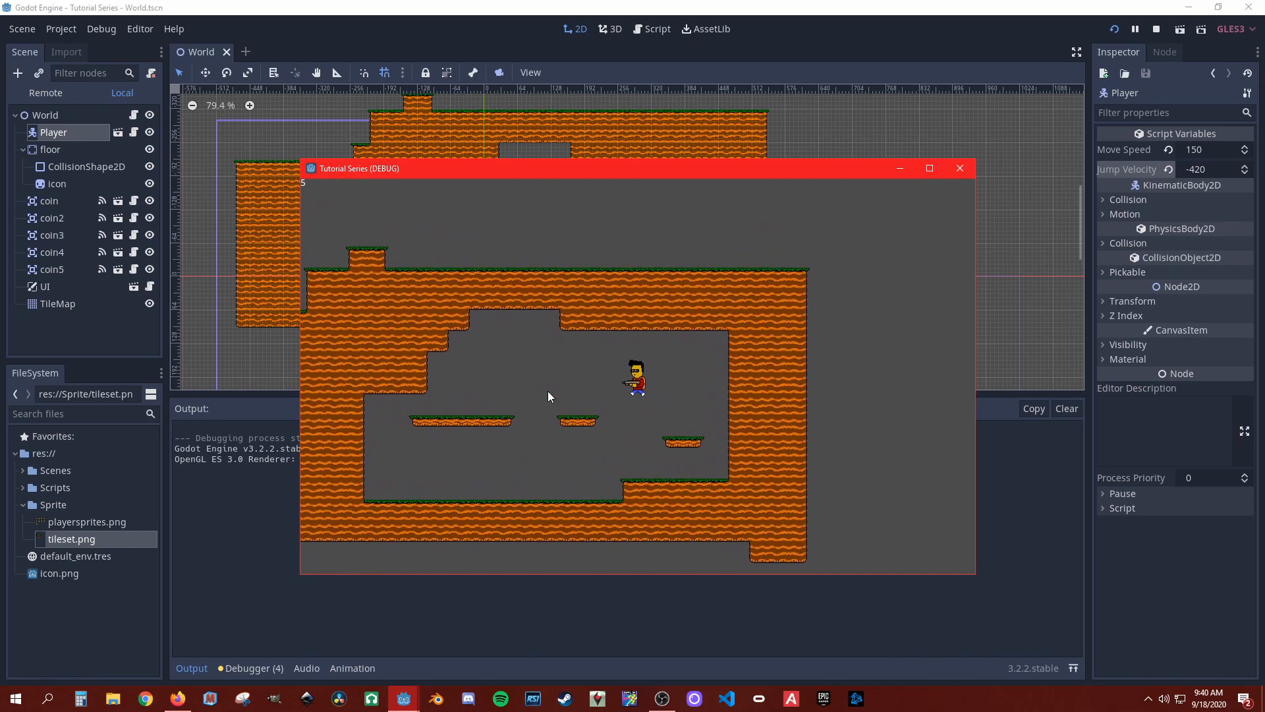
{"action": "key", "text": "Right"}
{"action": "key", "text": "Left"}
{"action": "key", "text": "Up"}
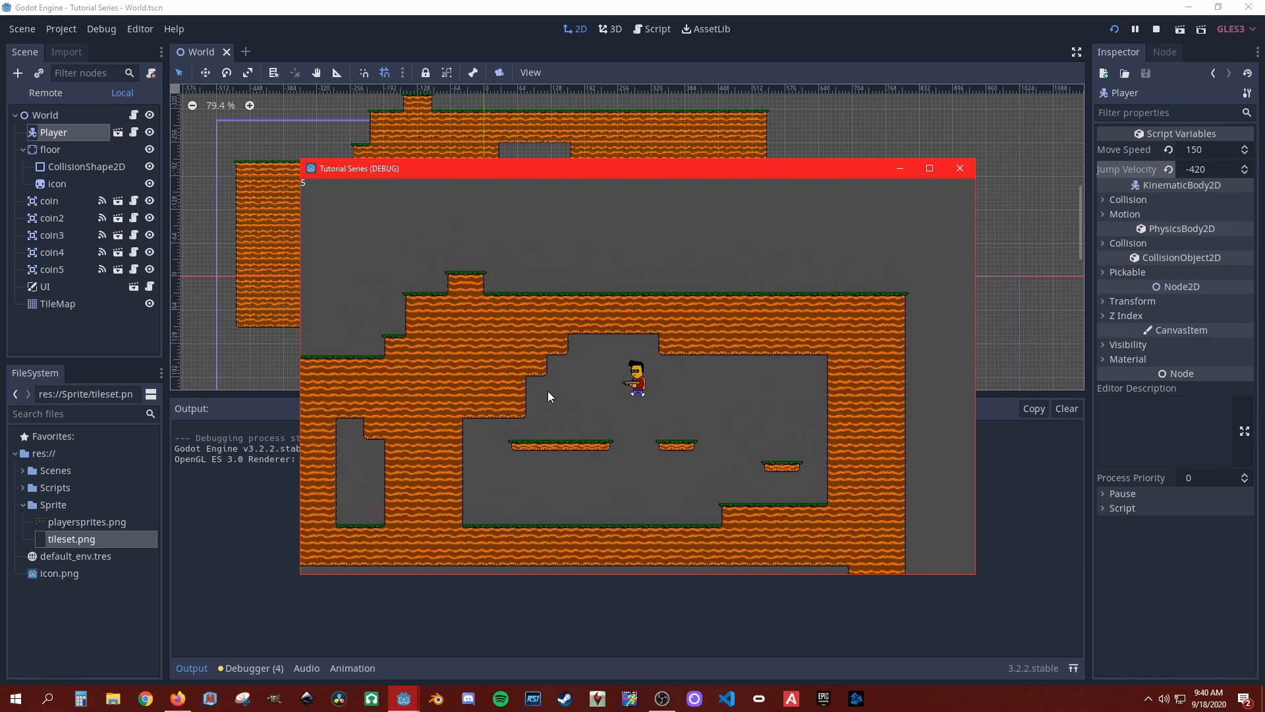
{"action": "key", "text": "Up"}
{"action": "key", "text": "Up"}
{"action": "key", "text": "Up"}
{"action": "key", "text": "Right"}
{"action": "key", "text": "Left"}
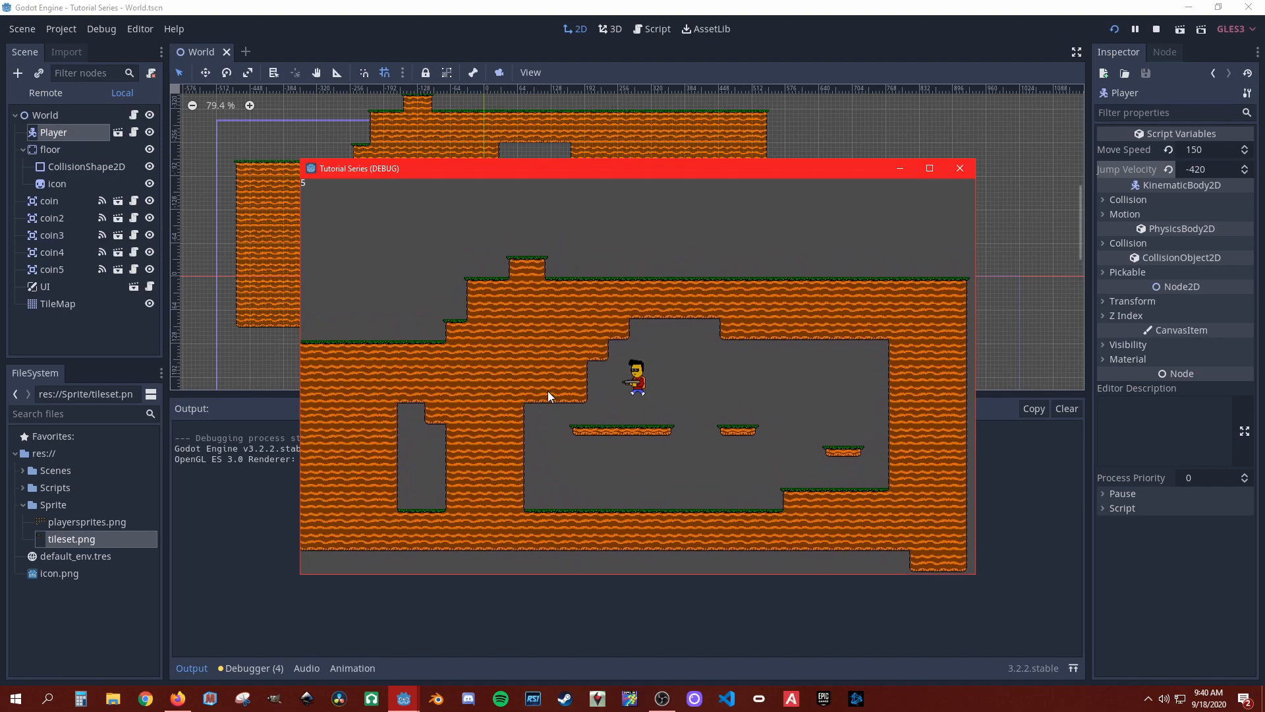
{"action": "key", "text": "Right"}
{"action": "key", "text": "Left"}
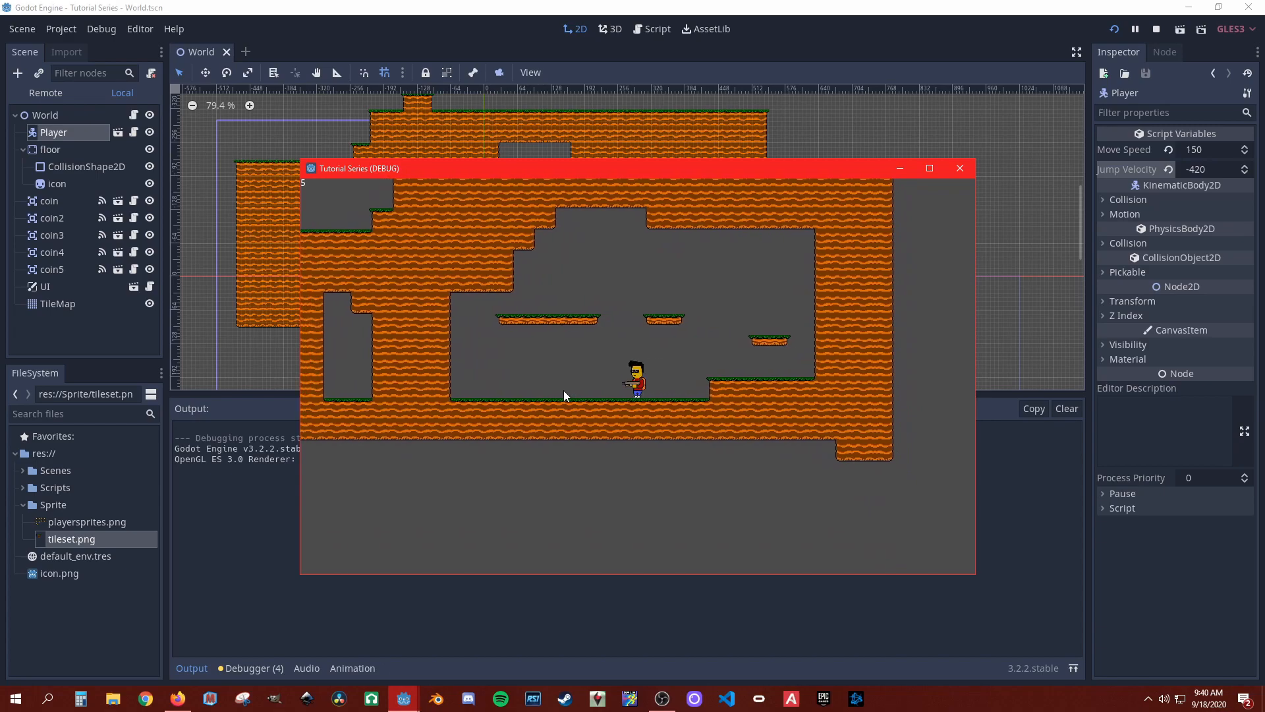
{"action": "key", "text": "Up"}
{"action": "key", "text": "Right"}
{"action": "key", "text": "Up"}
{"action": "key", "text": "Left"}
{"action": "key", "text": "Right"}
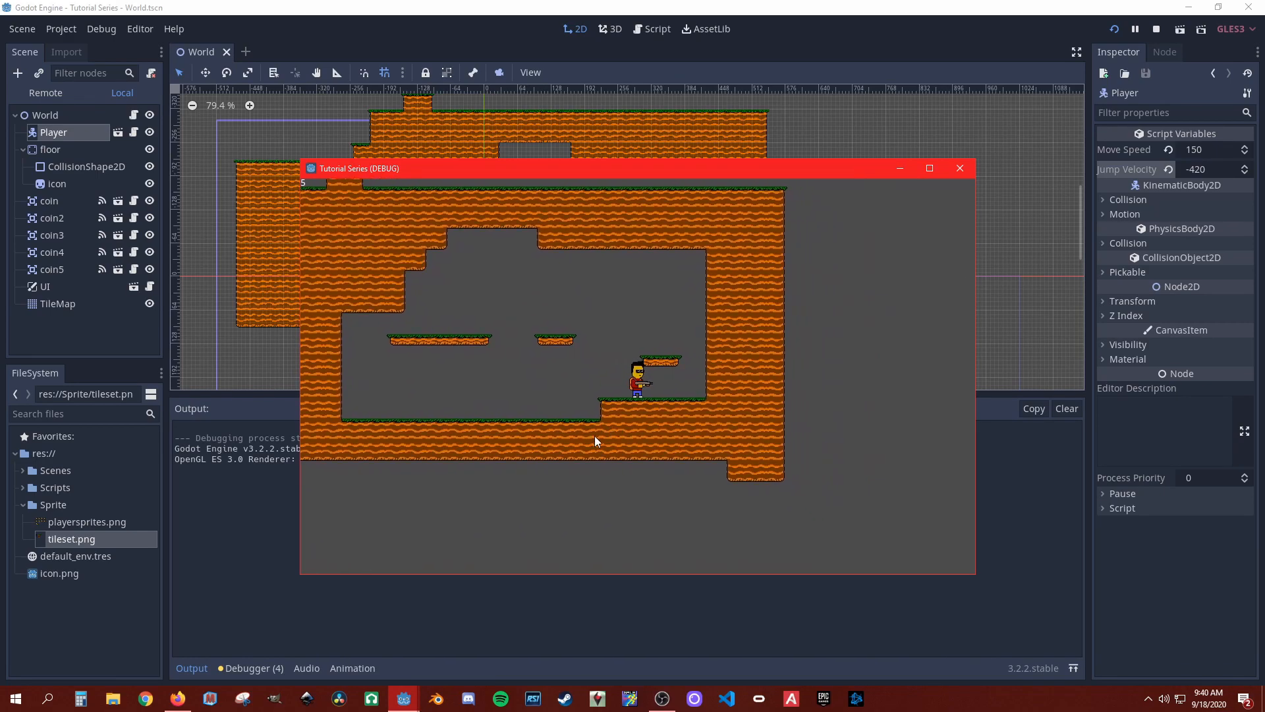